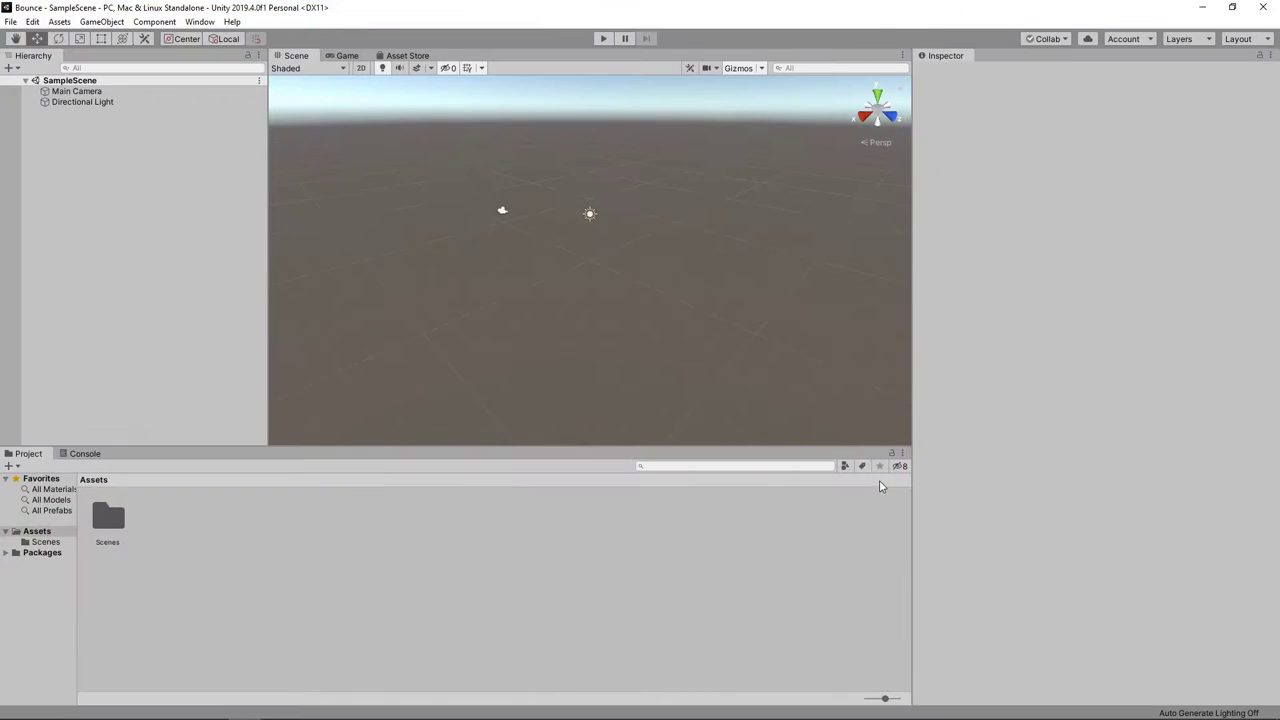
- Add a Cube and scale it to X 5, Y 1, Z 5 as a flat slab
left_click(8, 67)
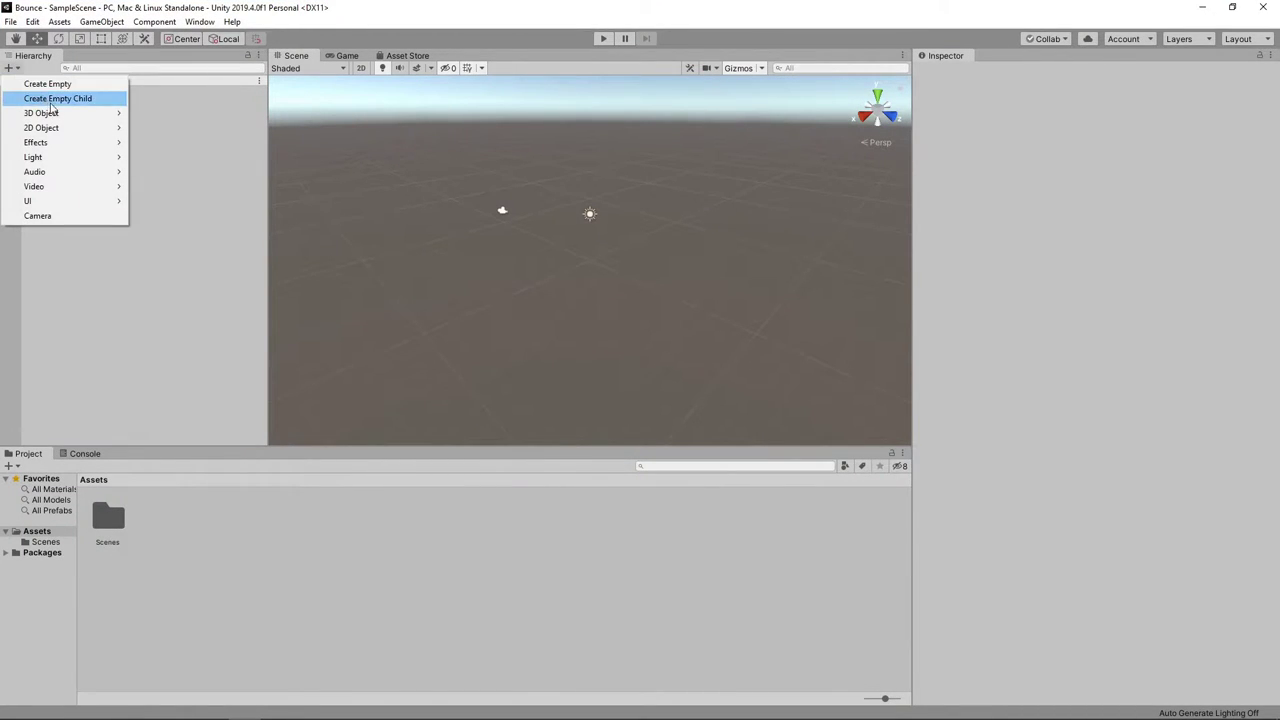
left_click(147, 117)
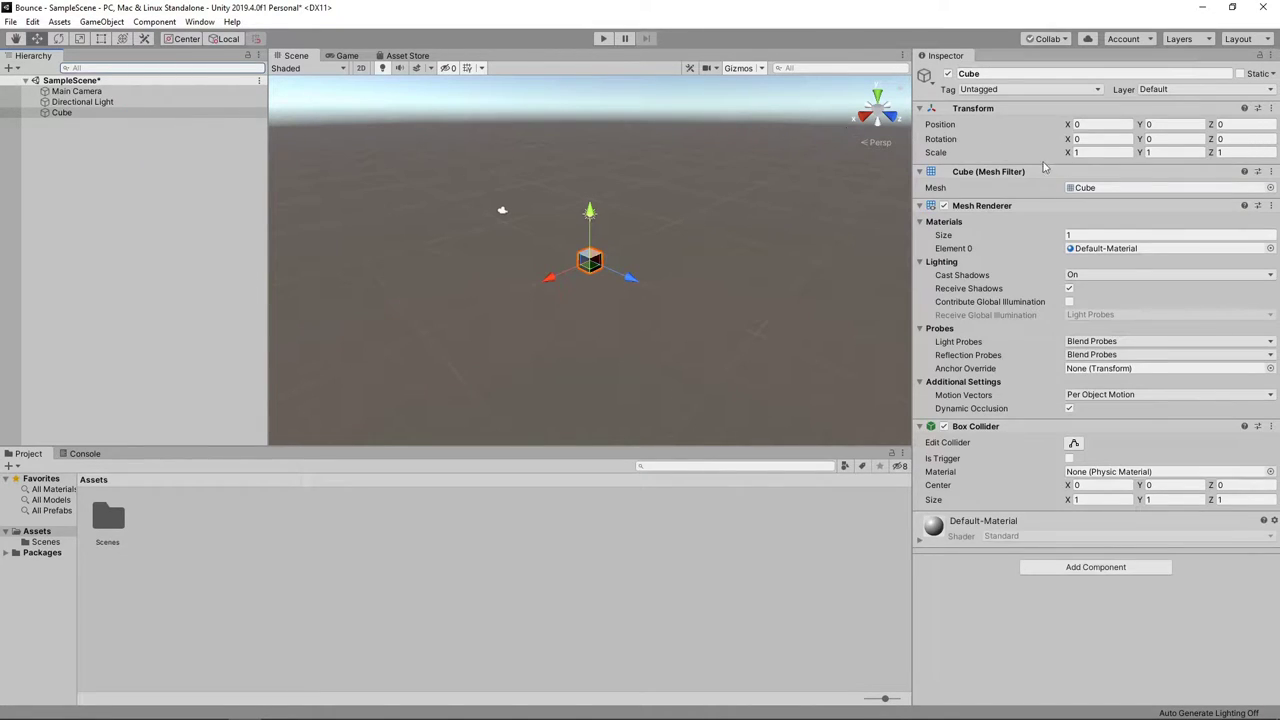
left_click(1078, 152)
type("5")
key("Tab")
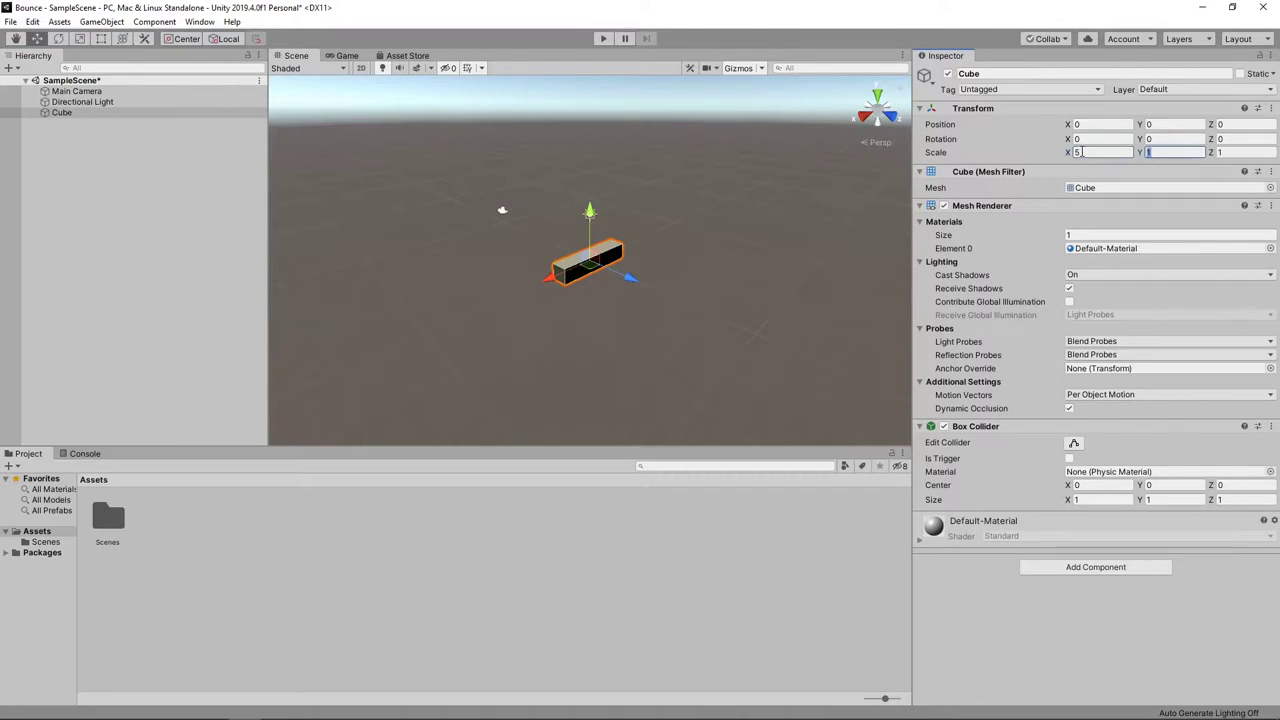
key("Tab")
type("5")
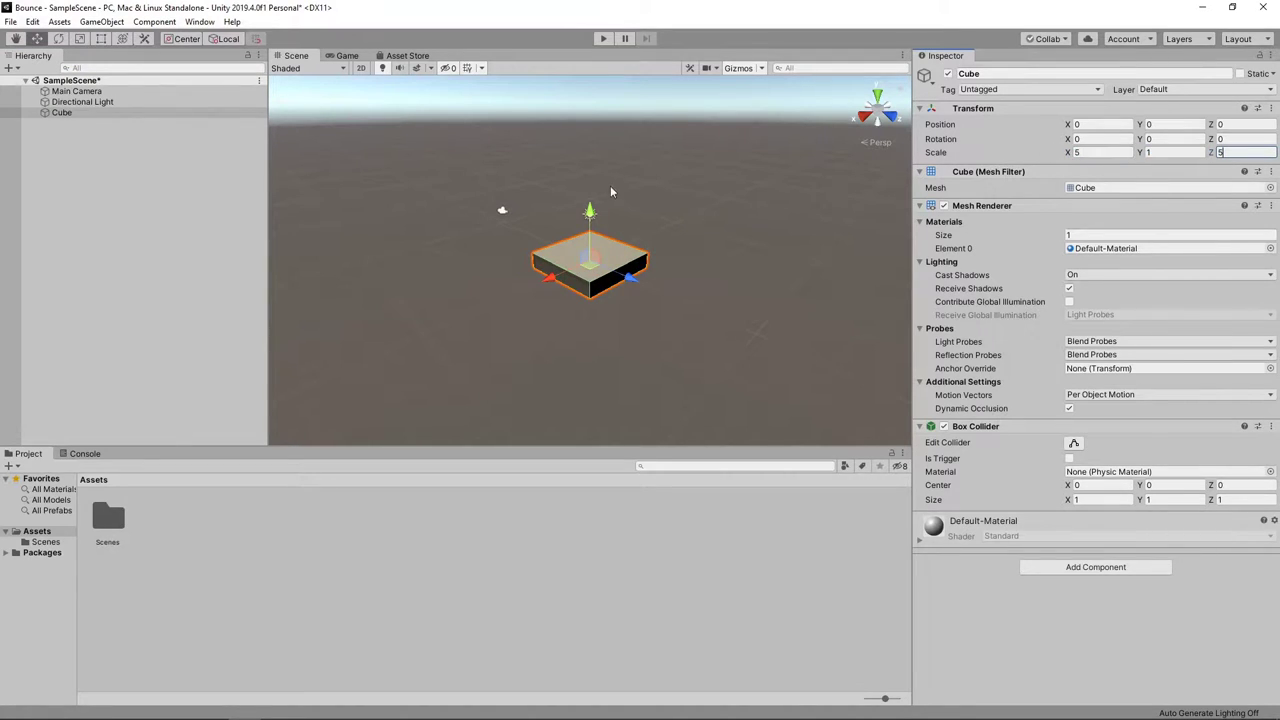
scroll(578, 263, "up", 5)
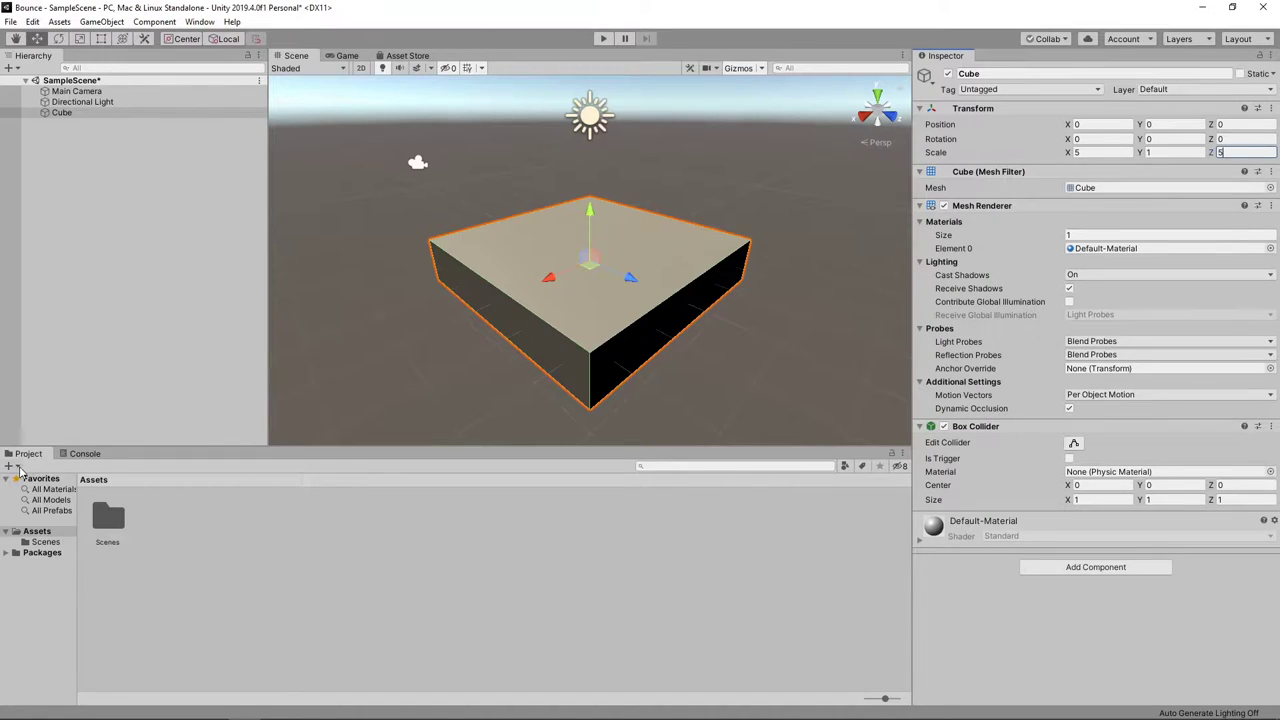
- Create a new material asset named Green
left_click(16, 468)
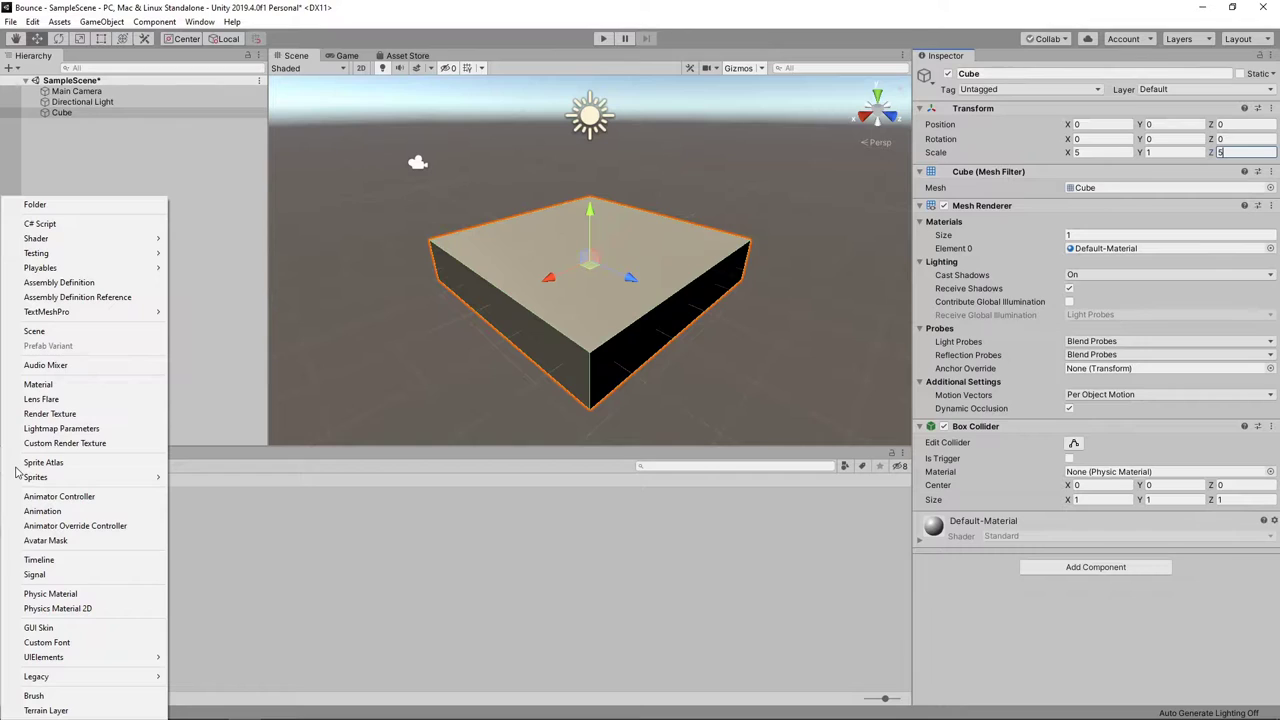
left_click(39, 385)
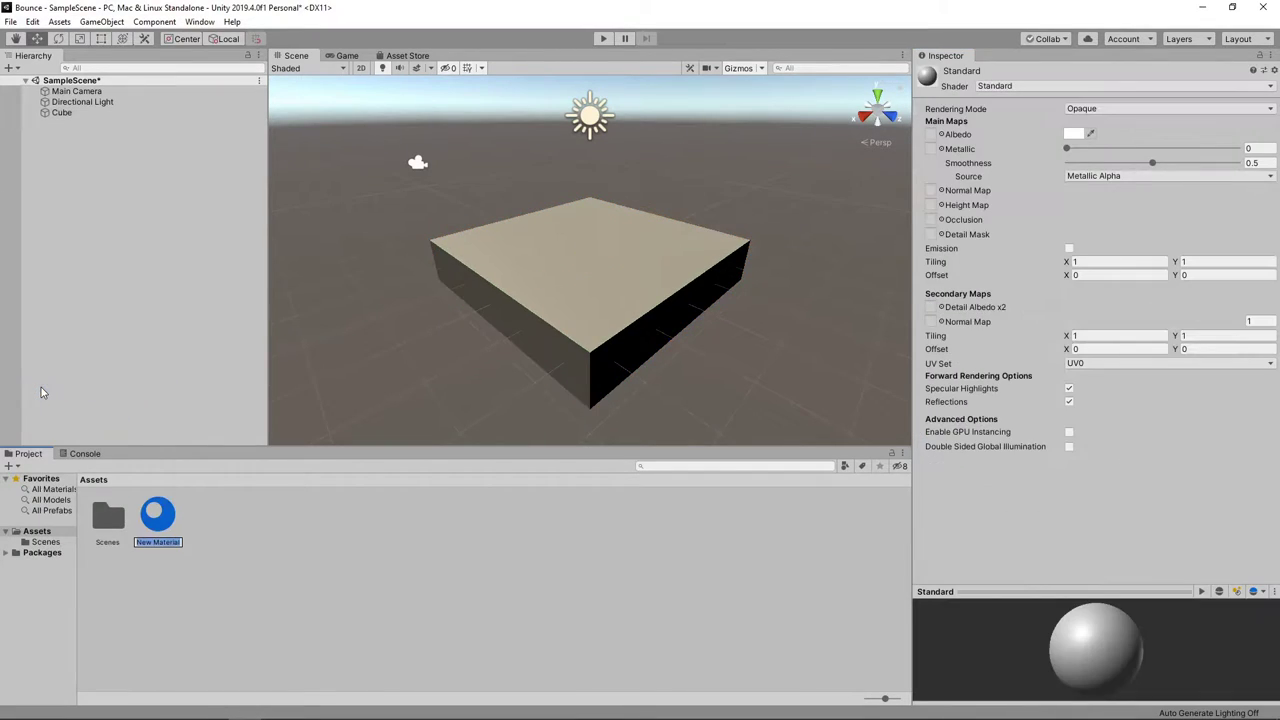
type("Green")
key("Return")
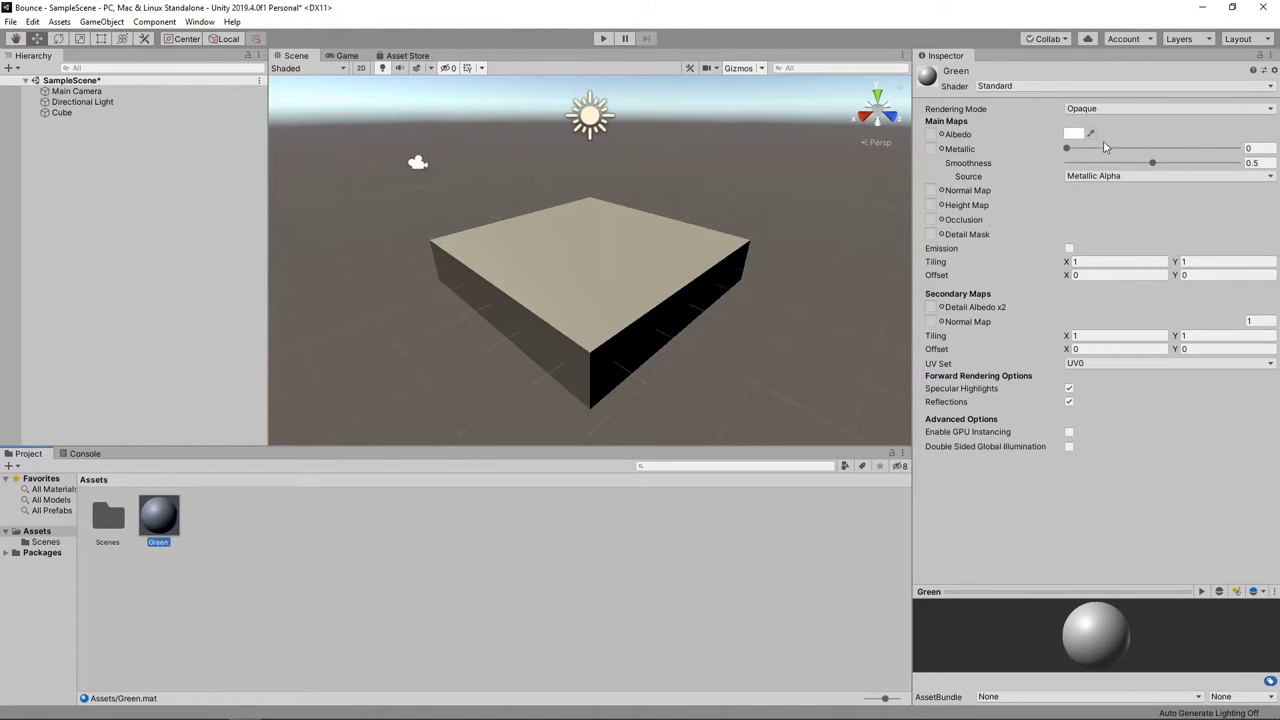
- Set Green's albedo to green (44B330) and drag it onto the slab
left_click(1078, 134)
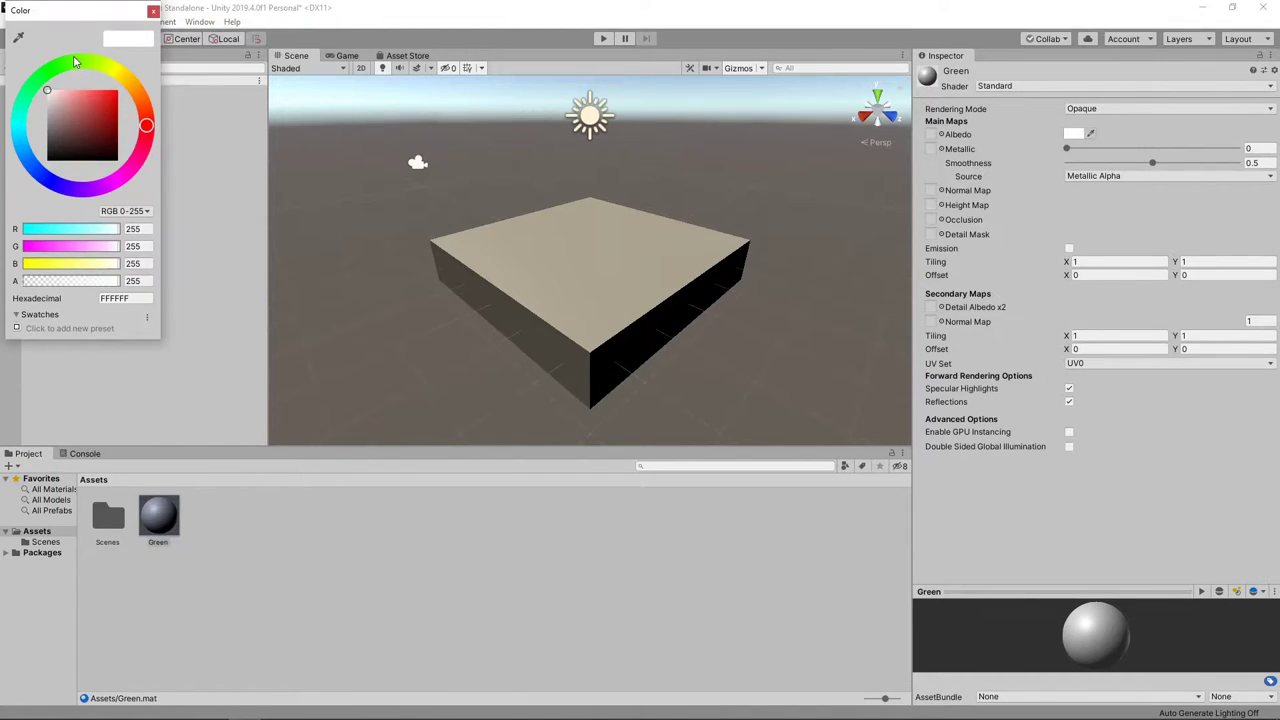
left_click(60, 66)
left_click(98, 111)
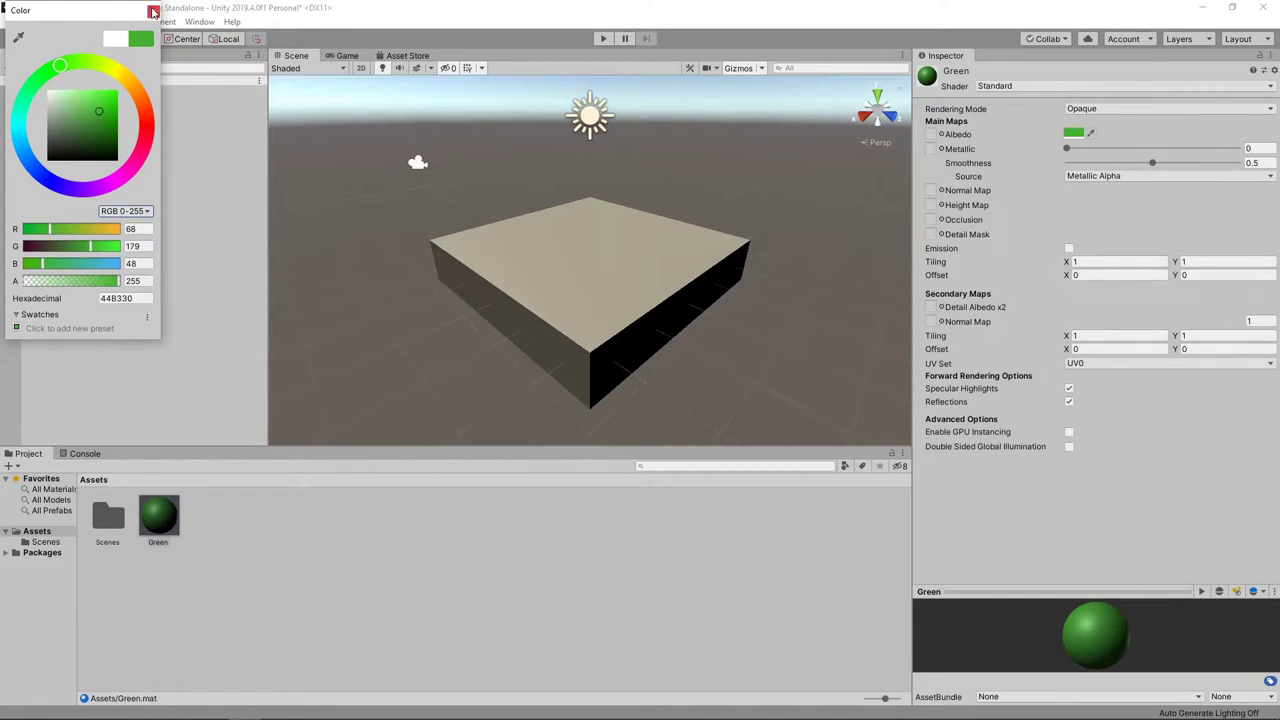
left_click(153, 12)
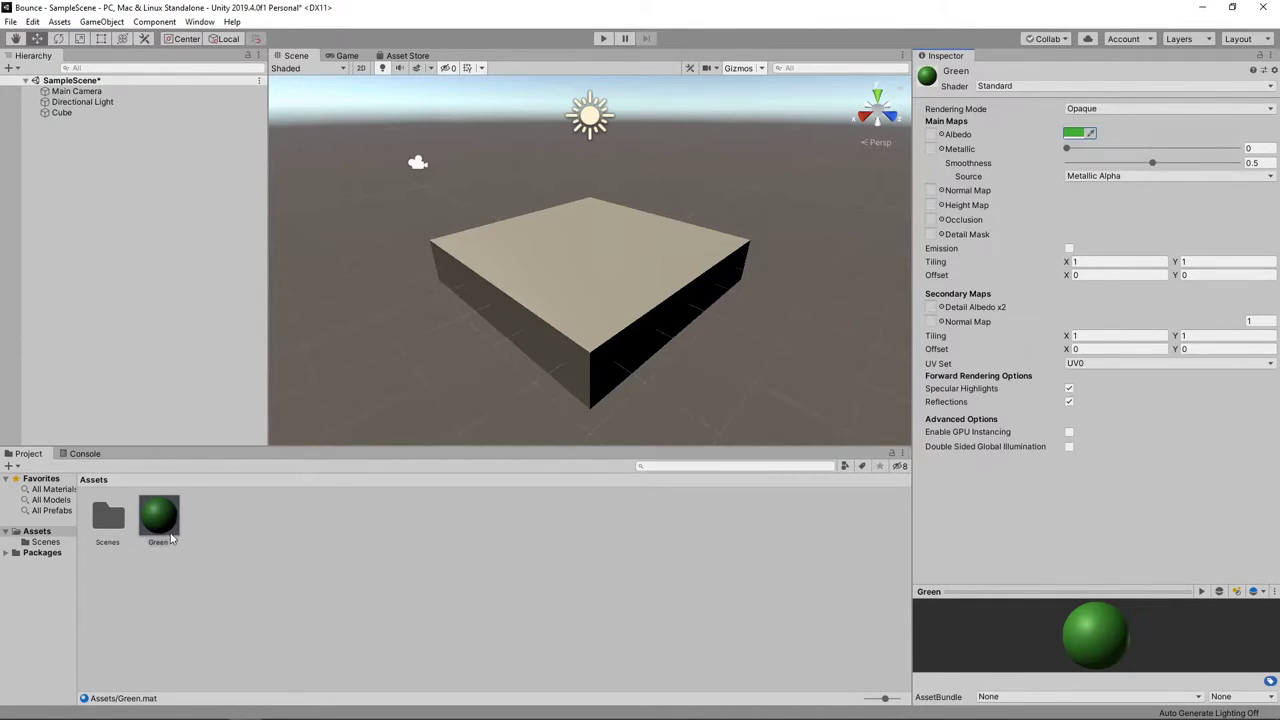
left_click_drag(171, 538, 560, 262)
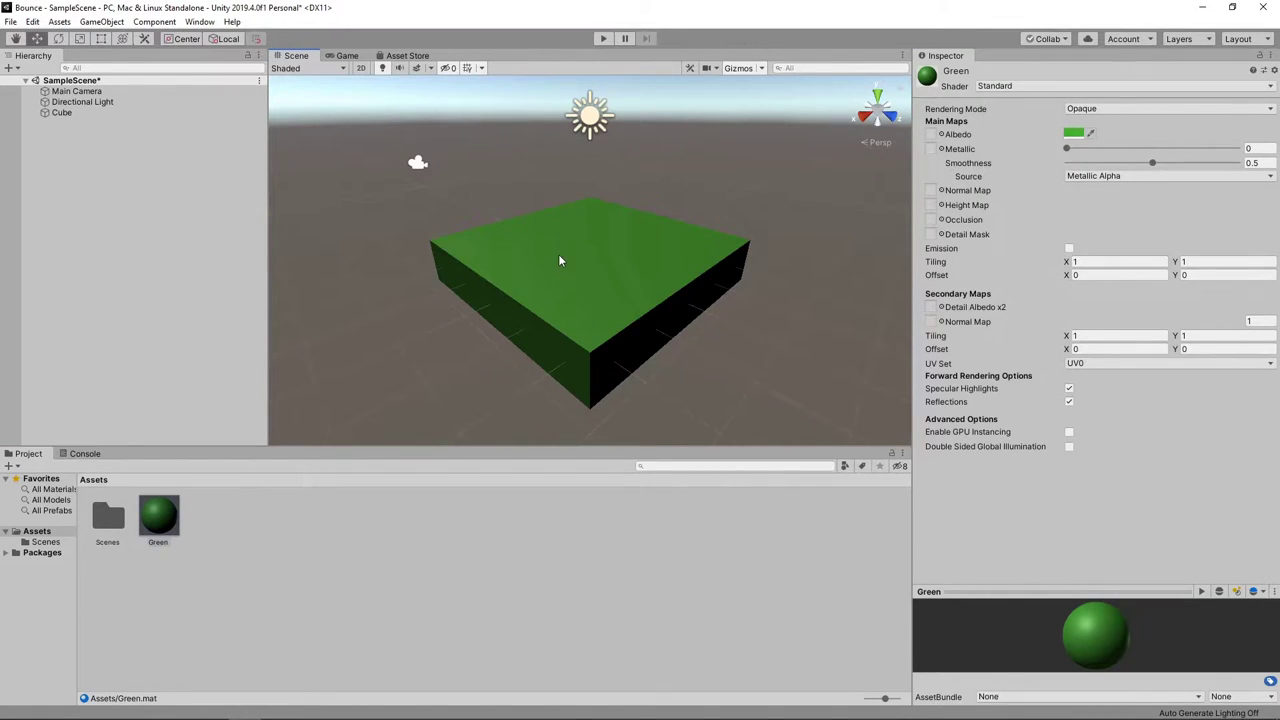
- Open the Asset Store and search for 'Low polygon soccer ball'
left_click(199, 21)
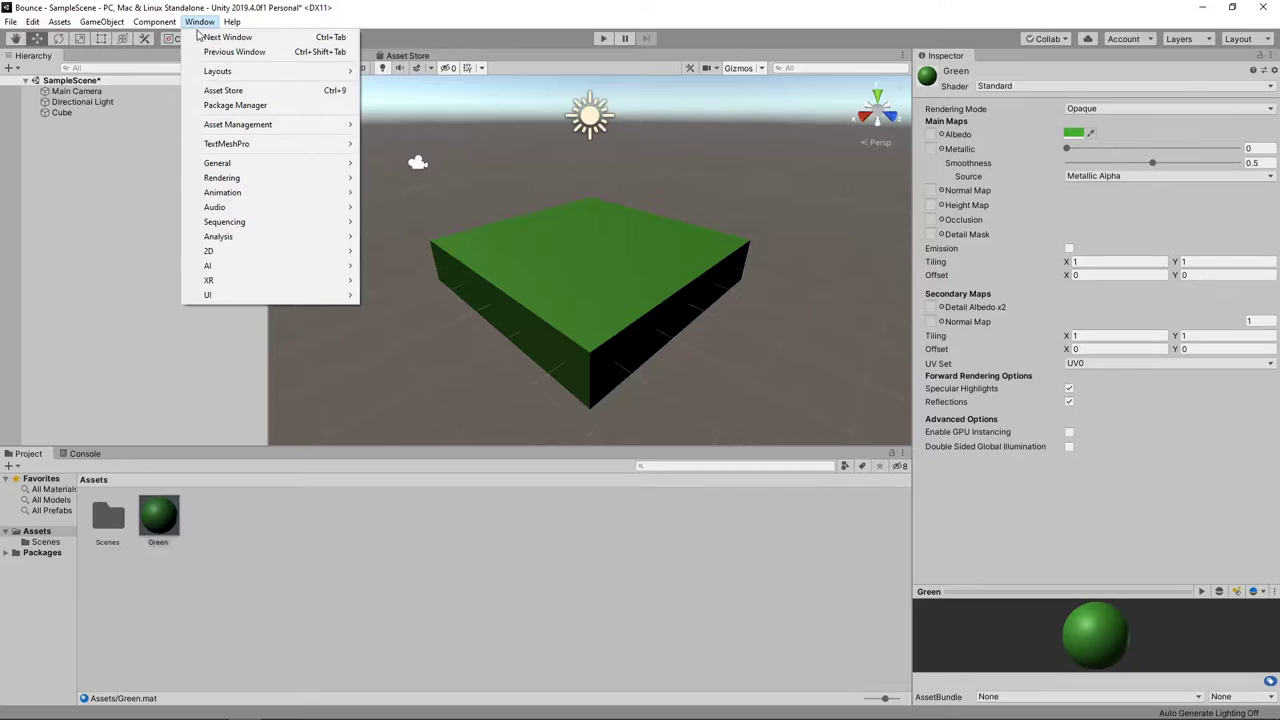
left_click(224, 90)
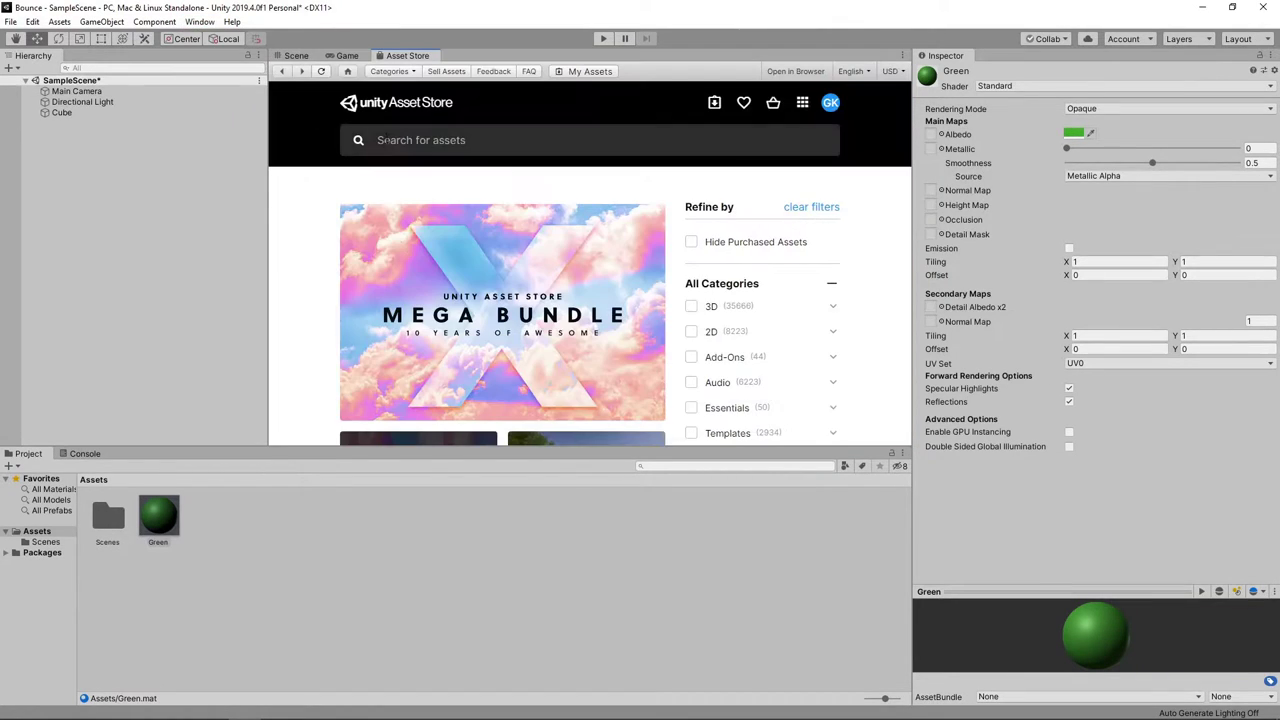
left_click(388, 140)
type("Low poly")
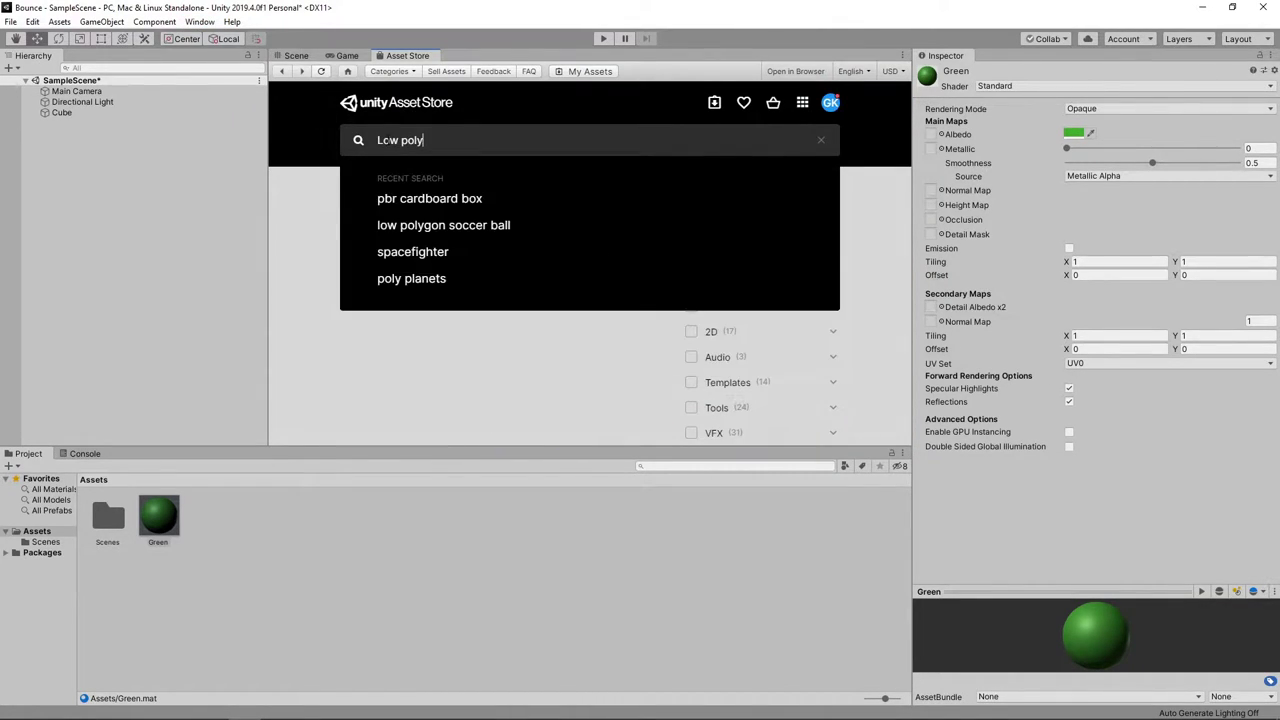
type("gon soccer ball")
key("Return")
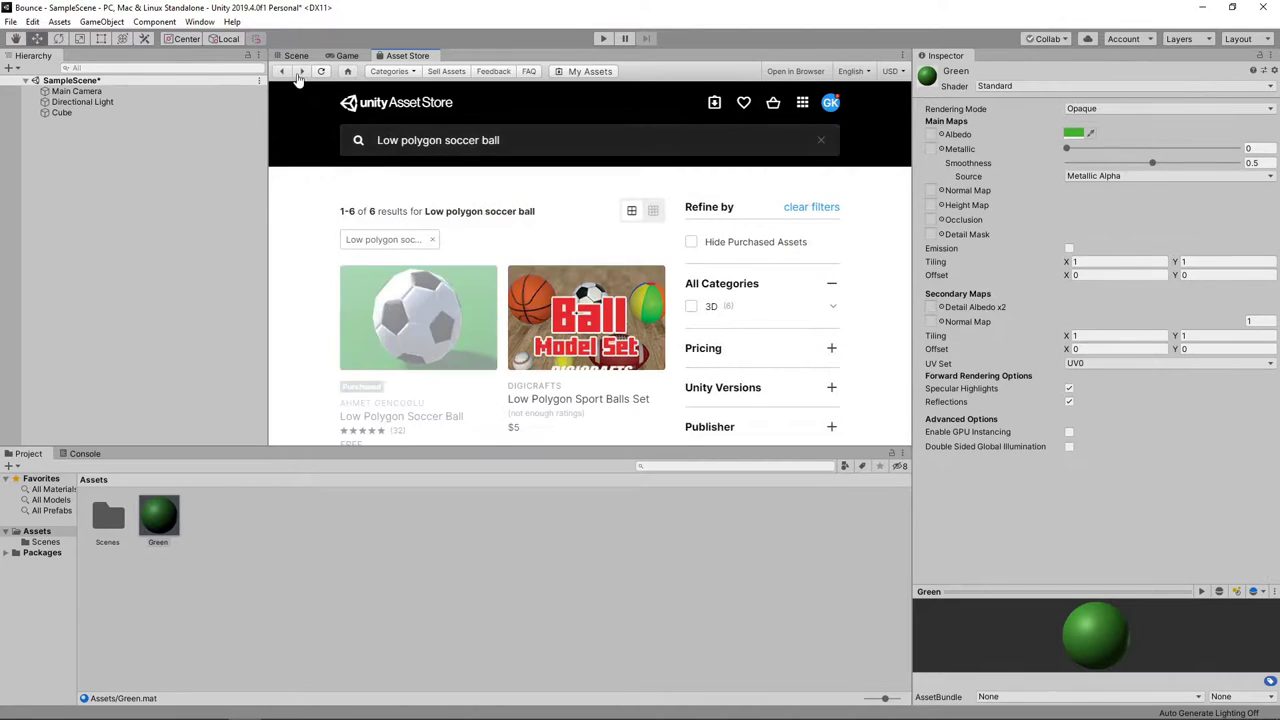
- Import all files of the free Low Polygon Soccer Ball package
left_click(414, 335)
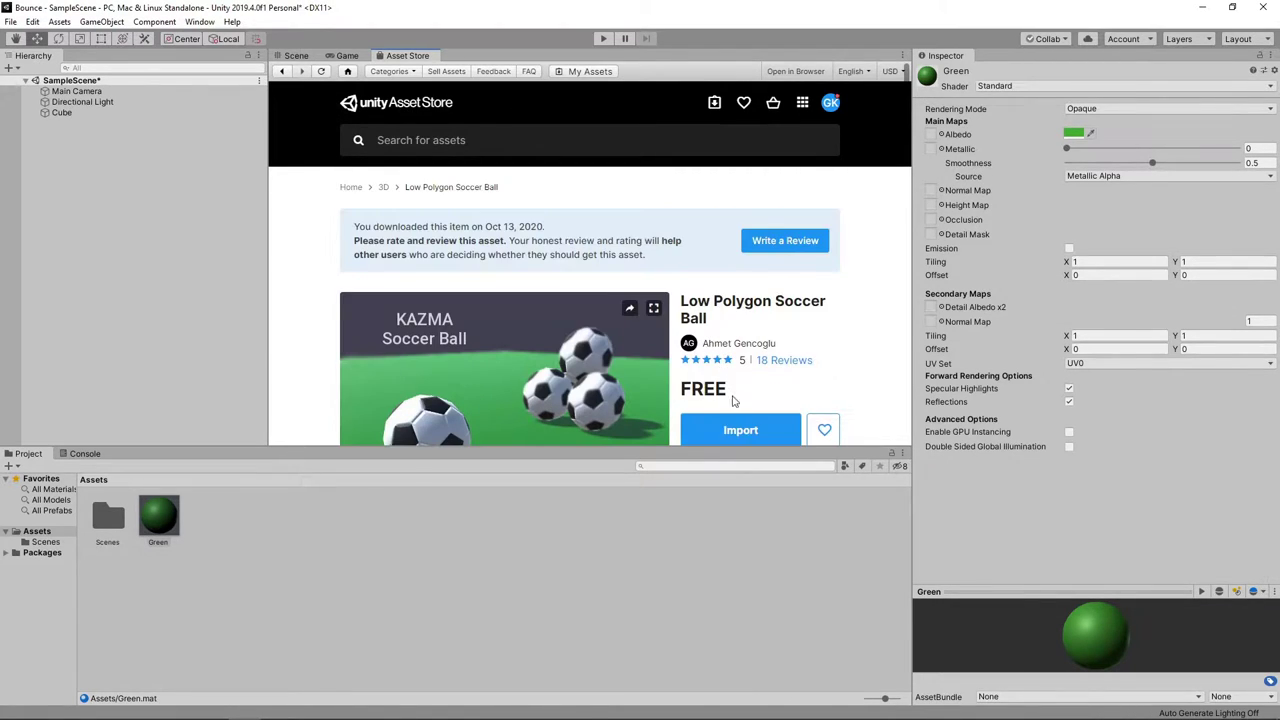
scroll(740, 370, "down", 1)
left_click(743, 366)
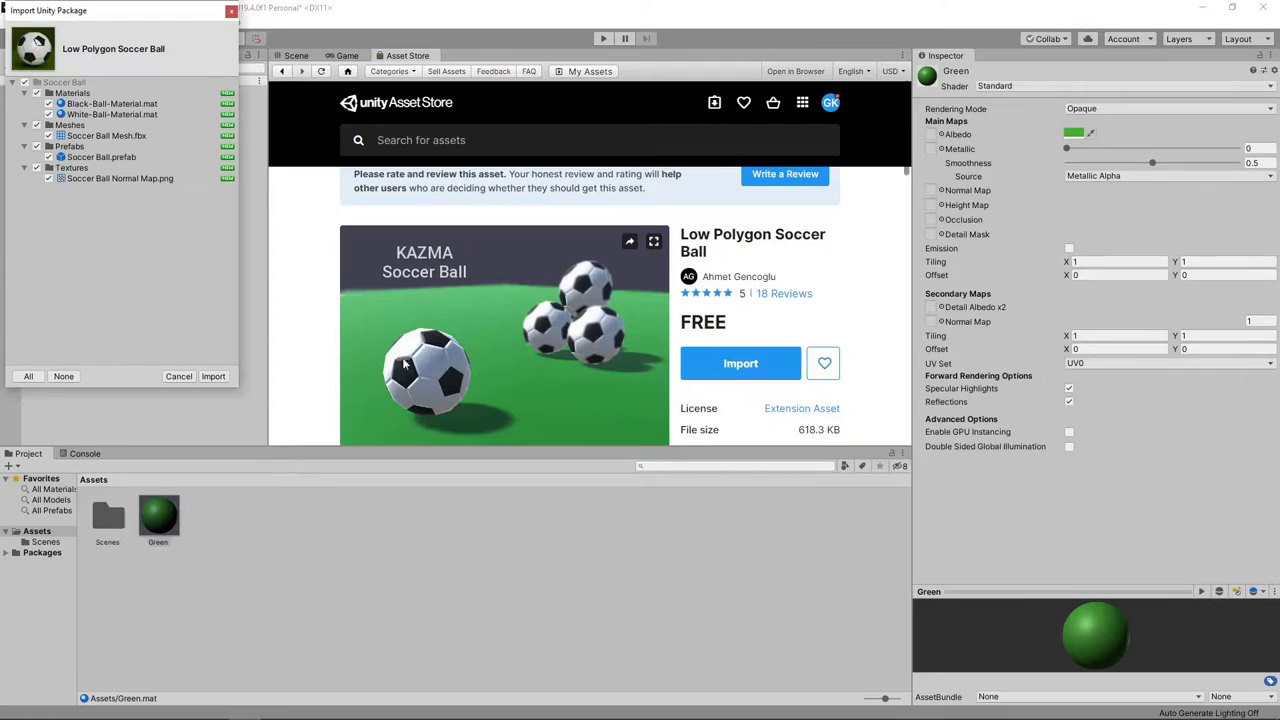
left_click(224, 378)
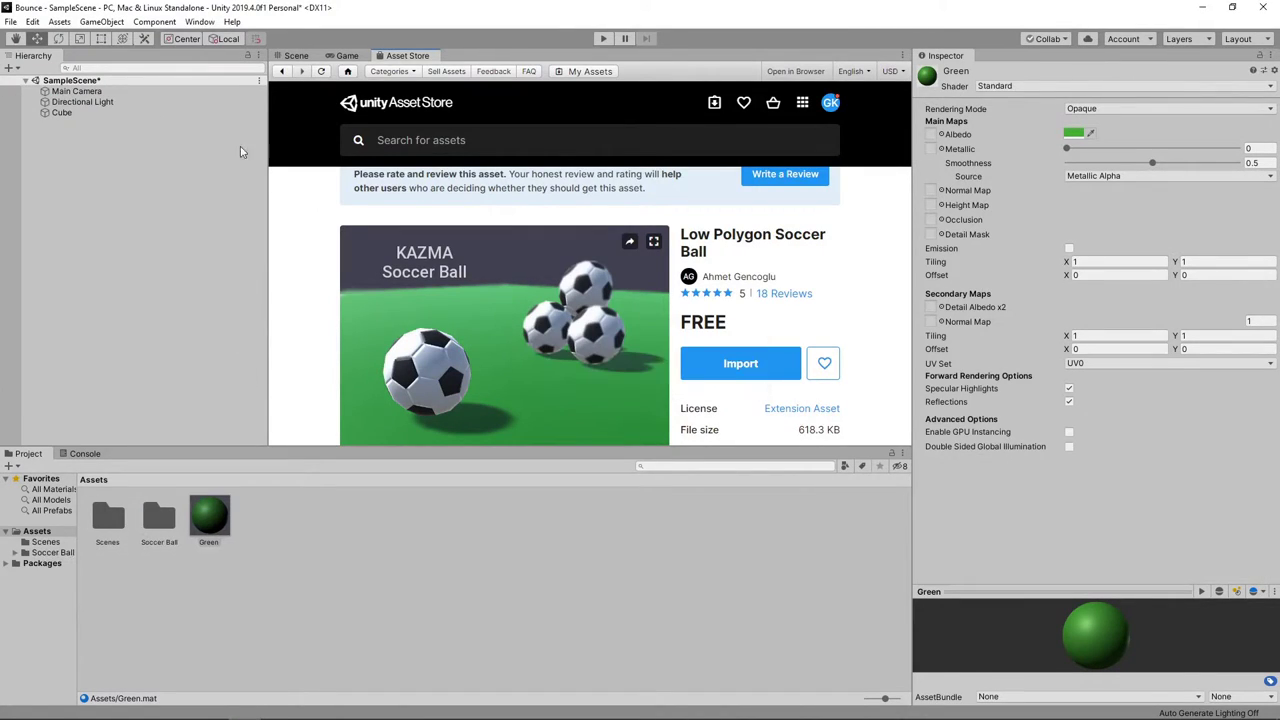
- Drag the Soccer Ball prefab from Assets/Soccer Ball/Prefabs onto the green slab in the Scene view
left_click(293, 56)
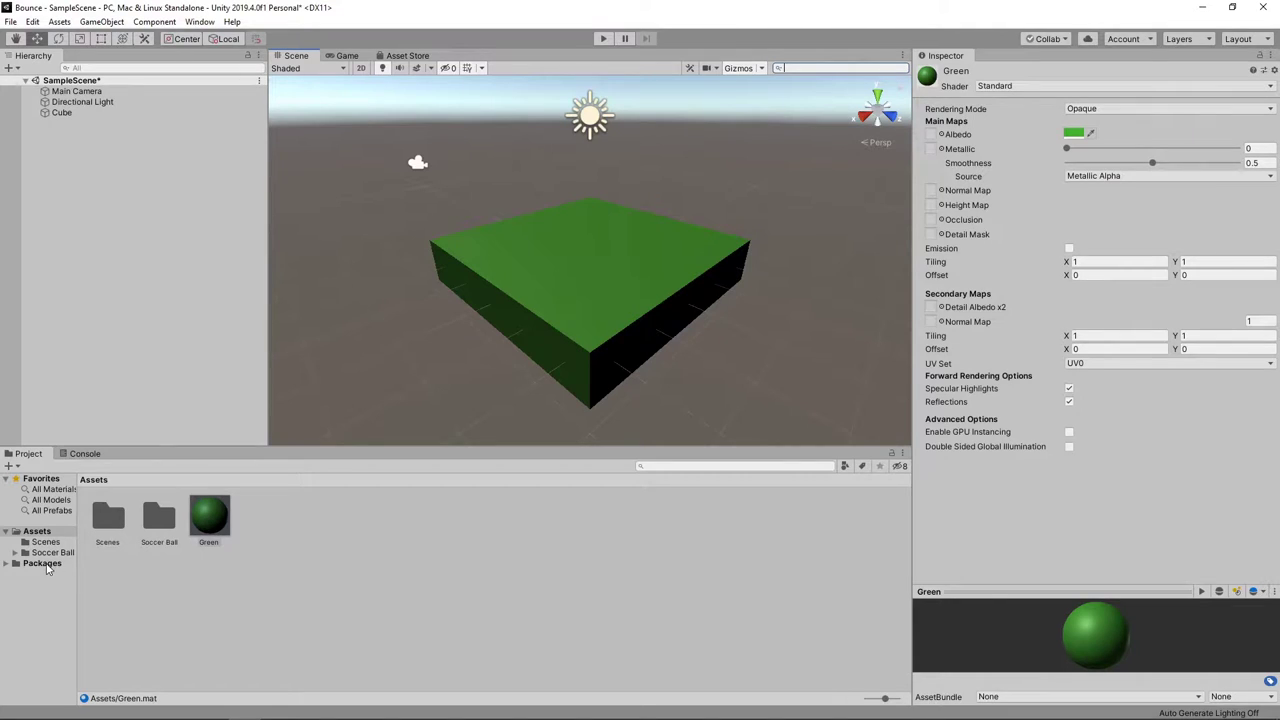
left_click(45, 556)
double_click(206, 520)
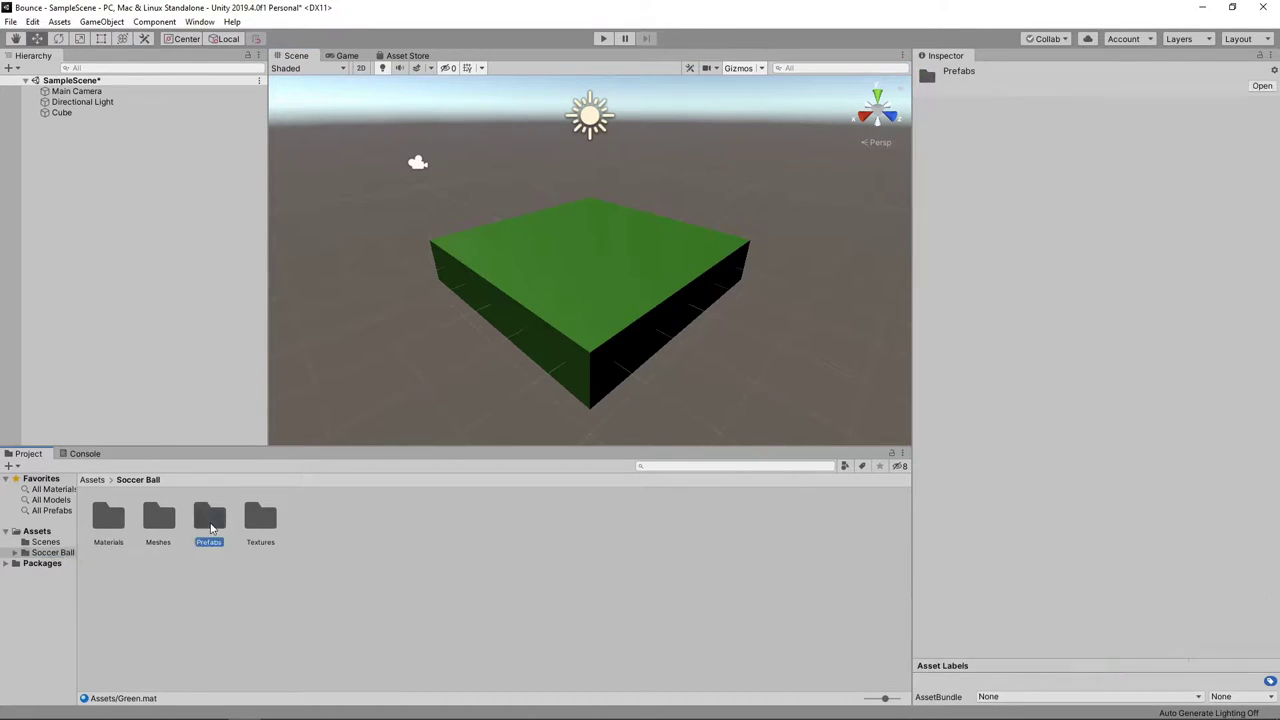
left_click_drag(113, 528, 577, 253)
- Set the Soccer Ball's position to X 0, Y 2, Z 0
left_click(1125, 135)
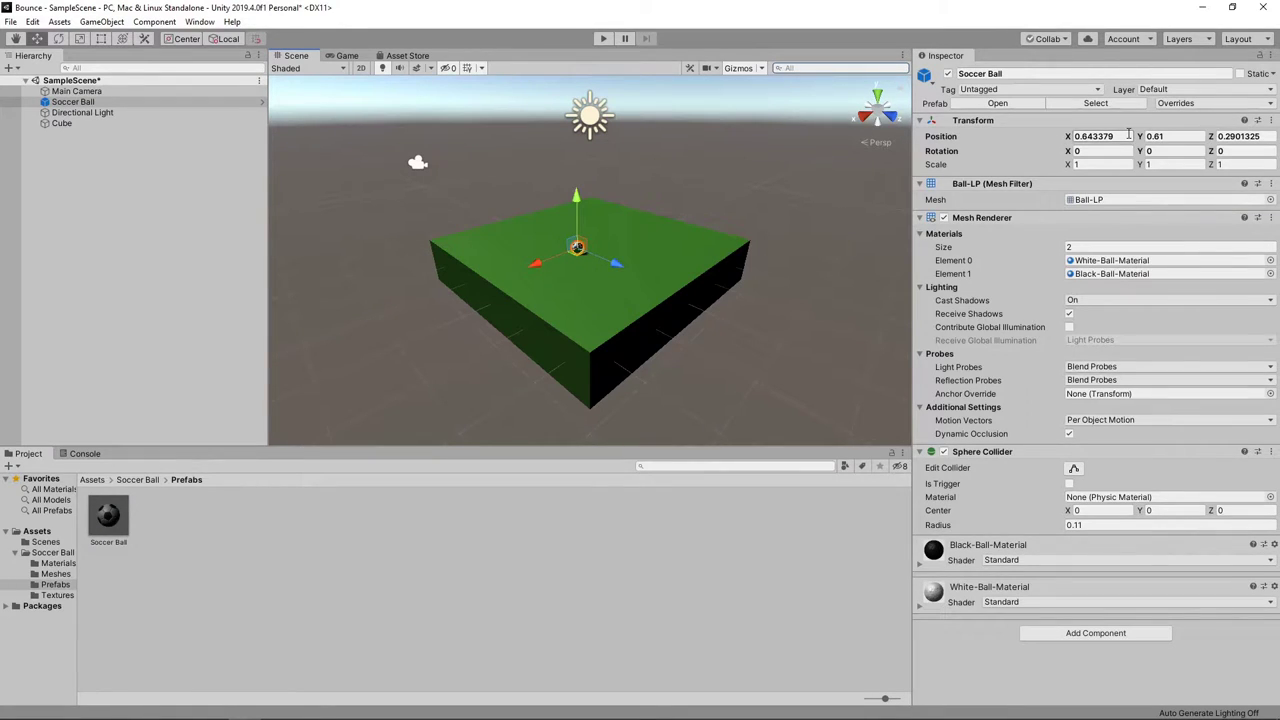
type("0")
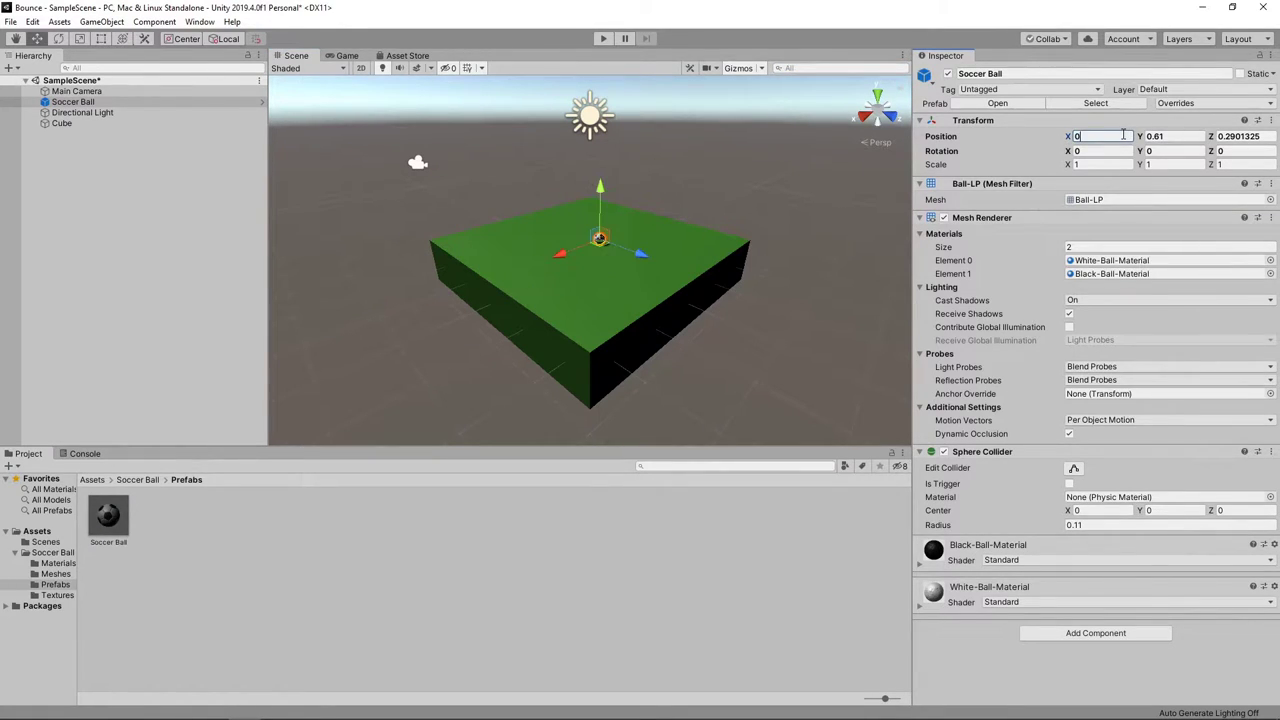
key("Tab")
type("2")
key("Tab")
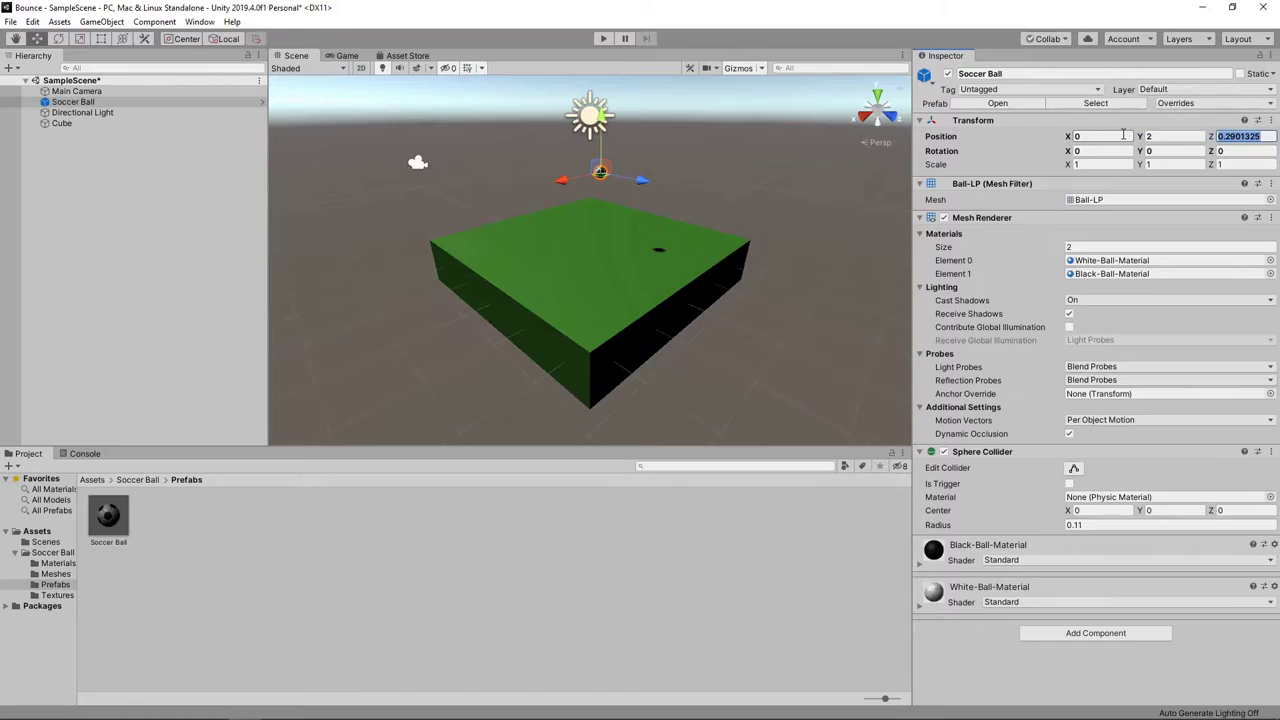
type("0")
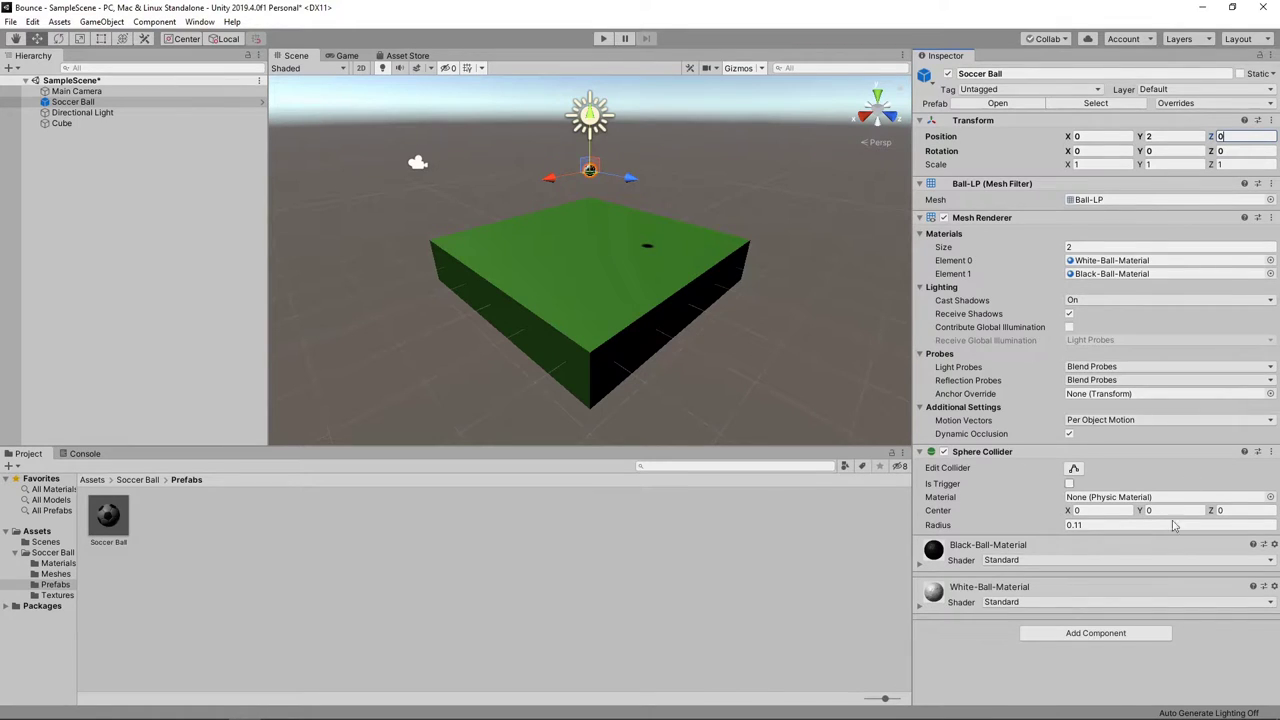
- Add a Rigidbody component to the Soccer Ball through the Add Component search
left_click(1092, 634)
type("r")
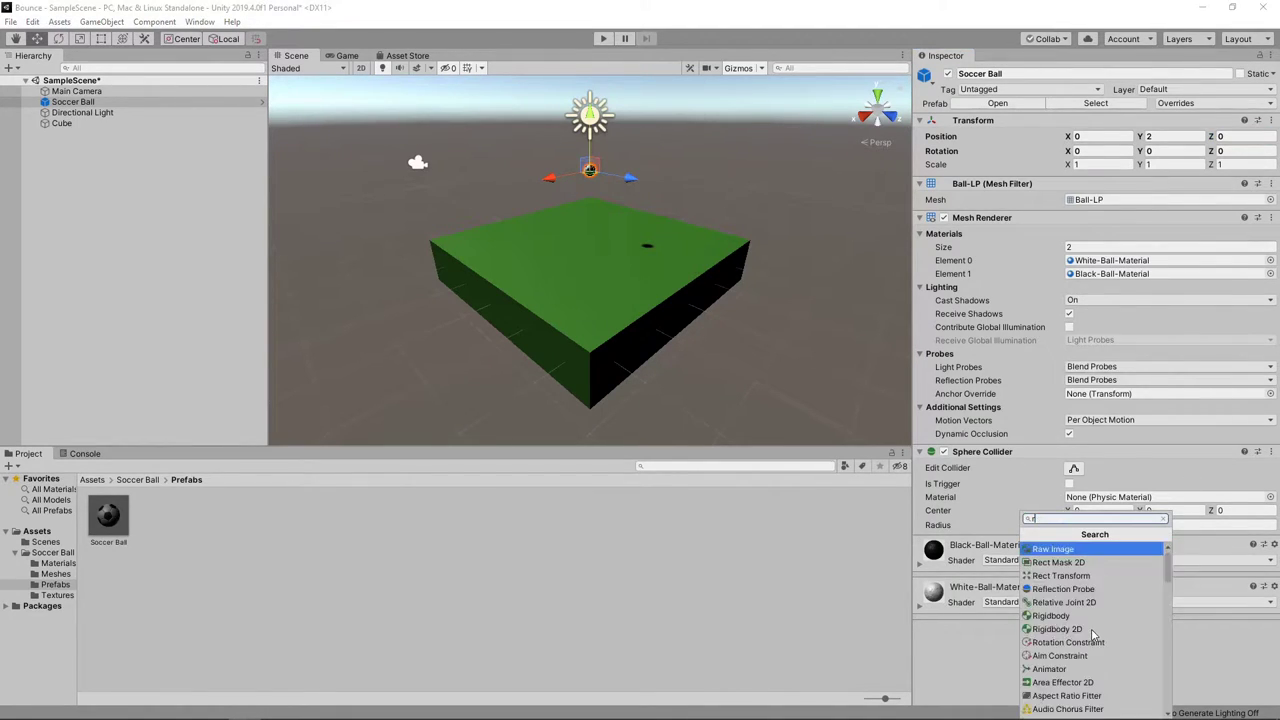
type("igidbody")
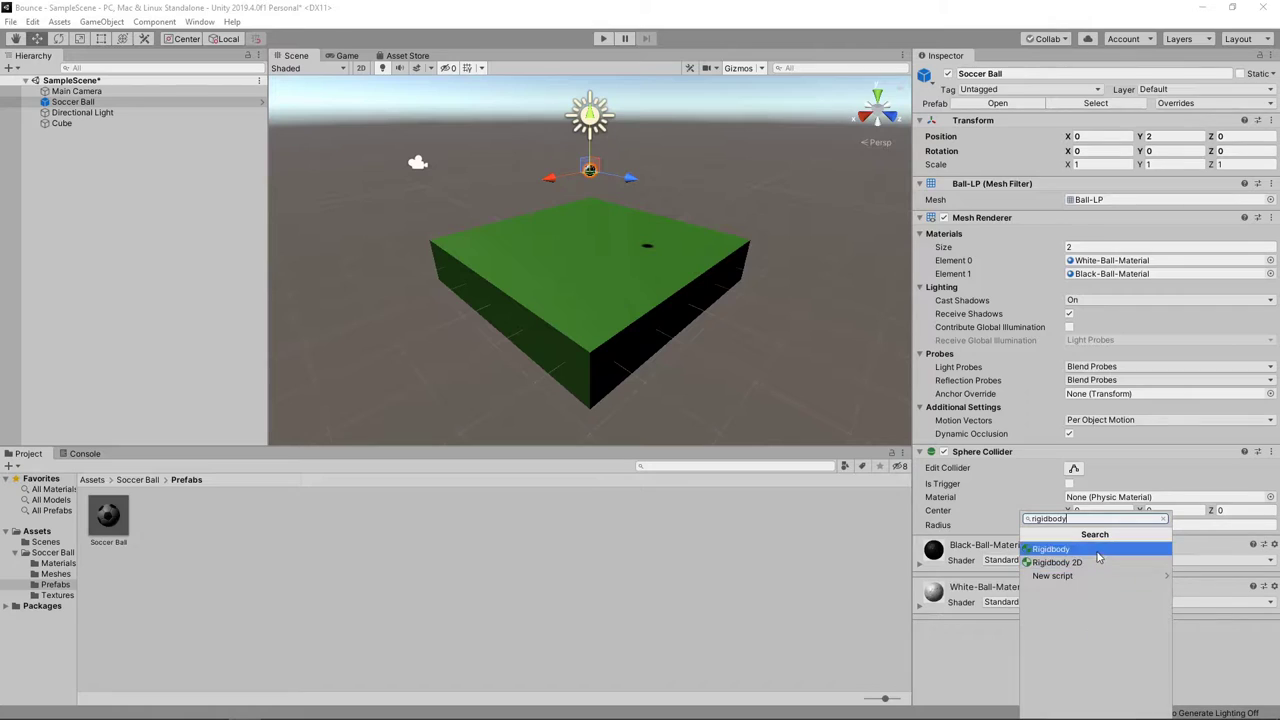
left_click(1097, 549)
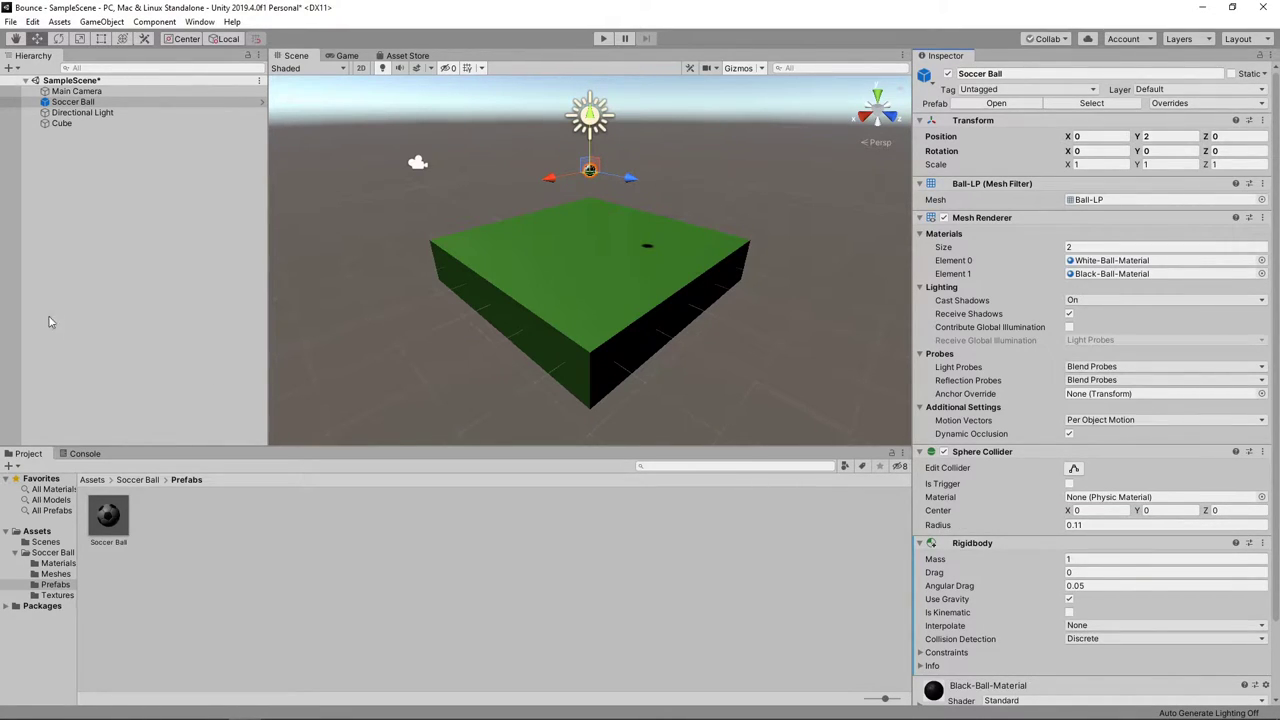
- Set the Main Camera's Z position to -3 and its Clear Flags to Solid Color
left_click(54, 91)
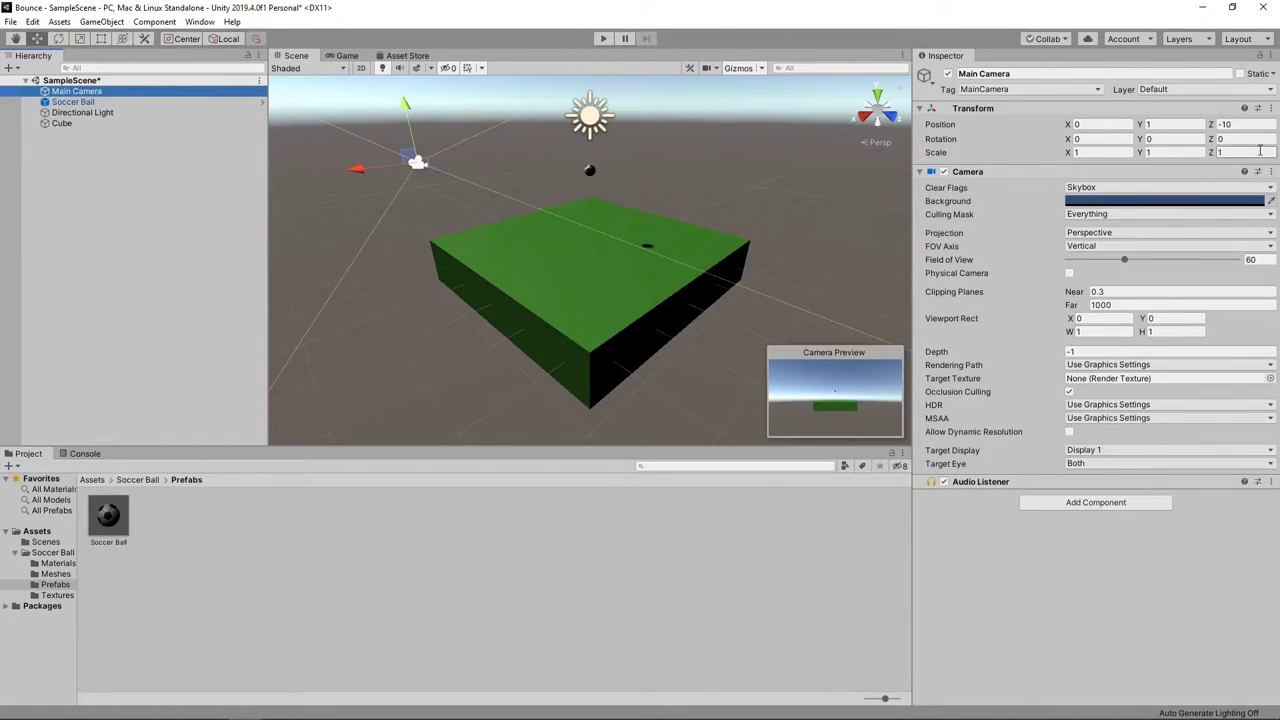
left_click(1248, 123)
type("-3")
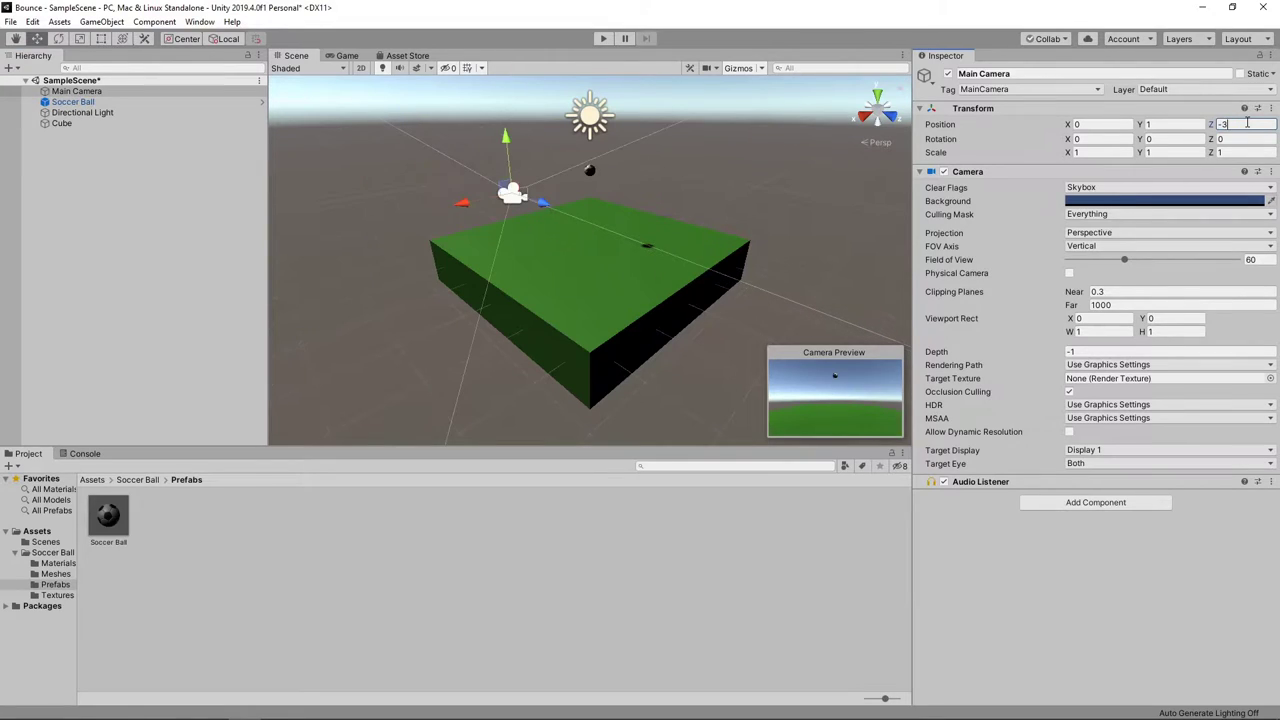
left_click(1218, 190)
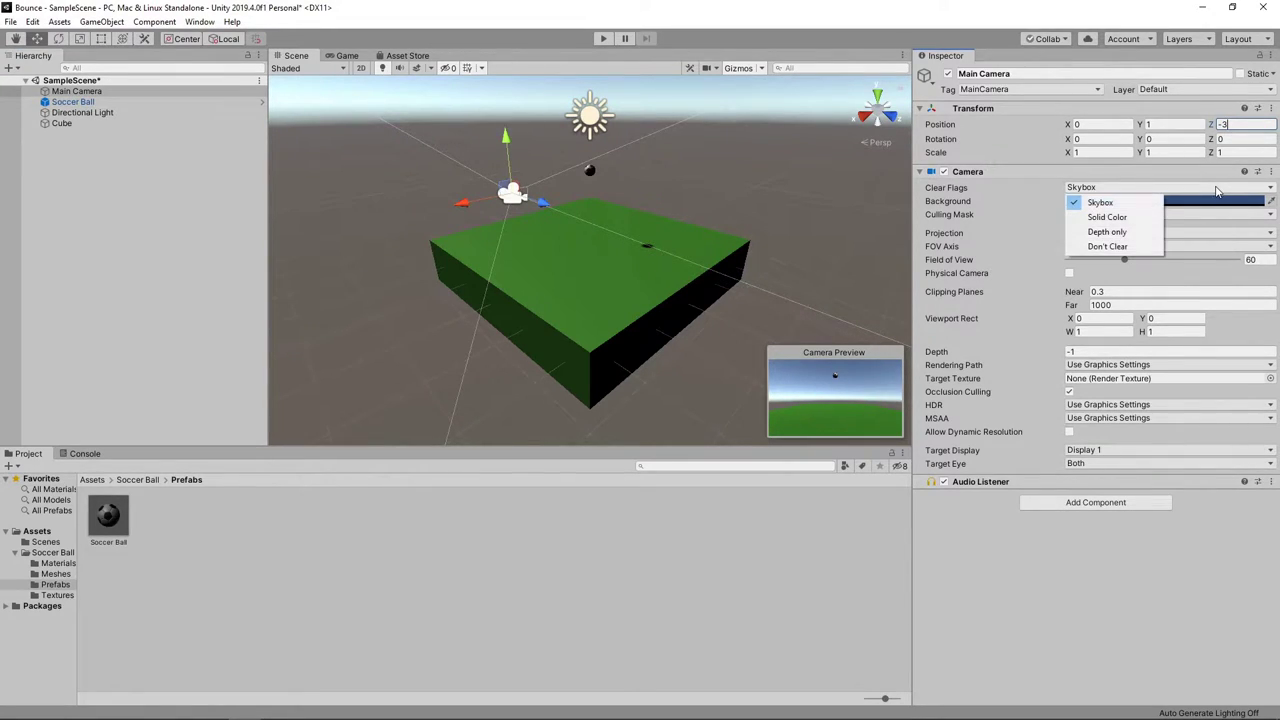
left_click(1138, 217)
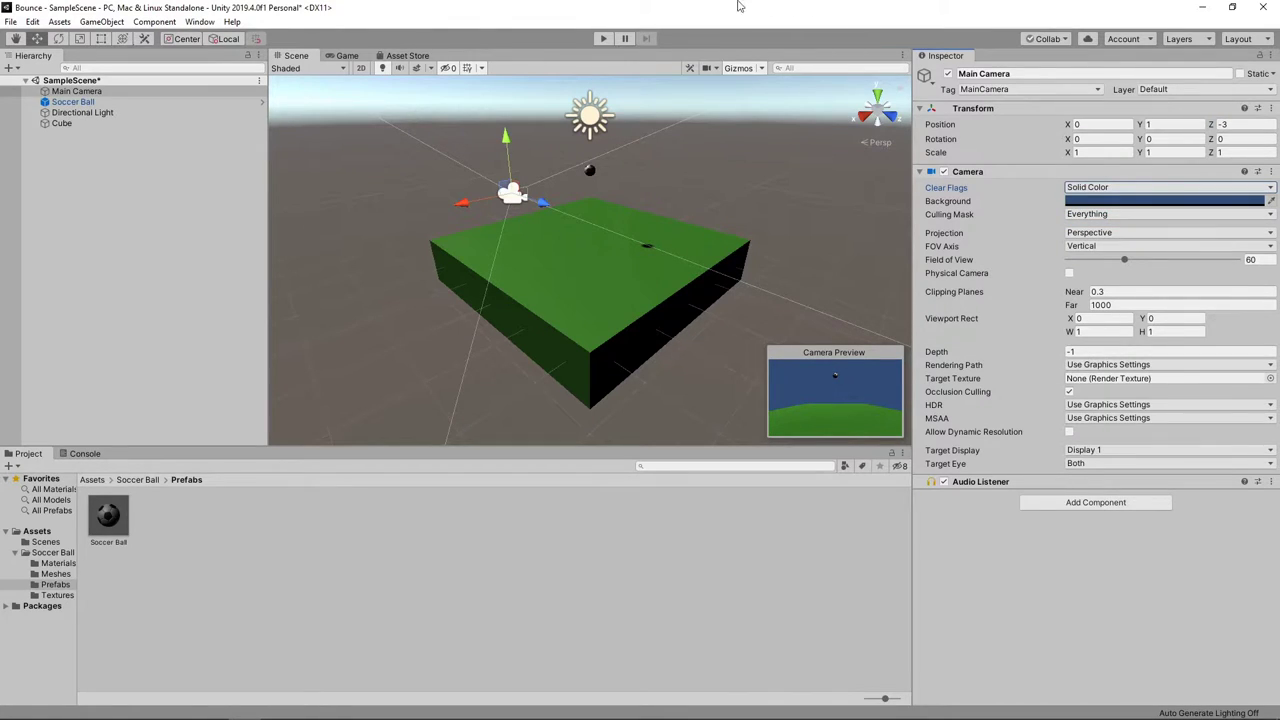
- Tick Auto Generate in the Lighting Settings window, then close it
left_click(200, 21)
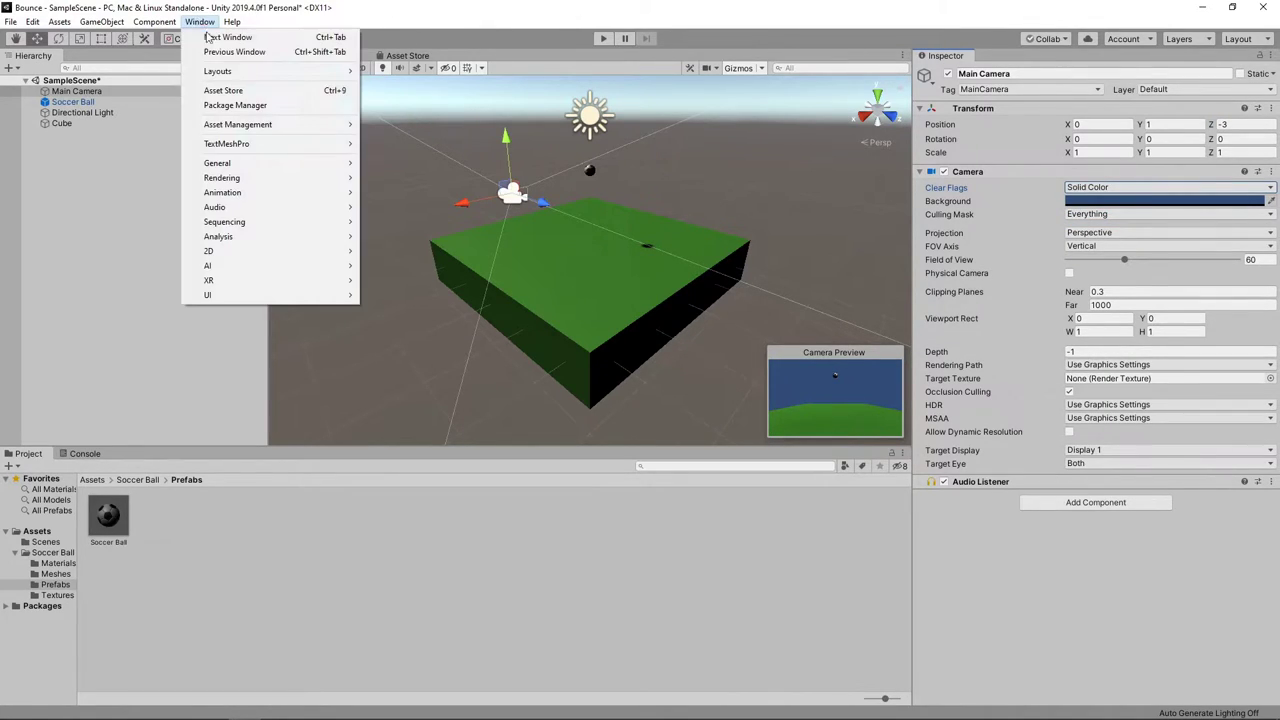
mouse_move(330, 178)
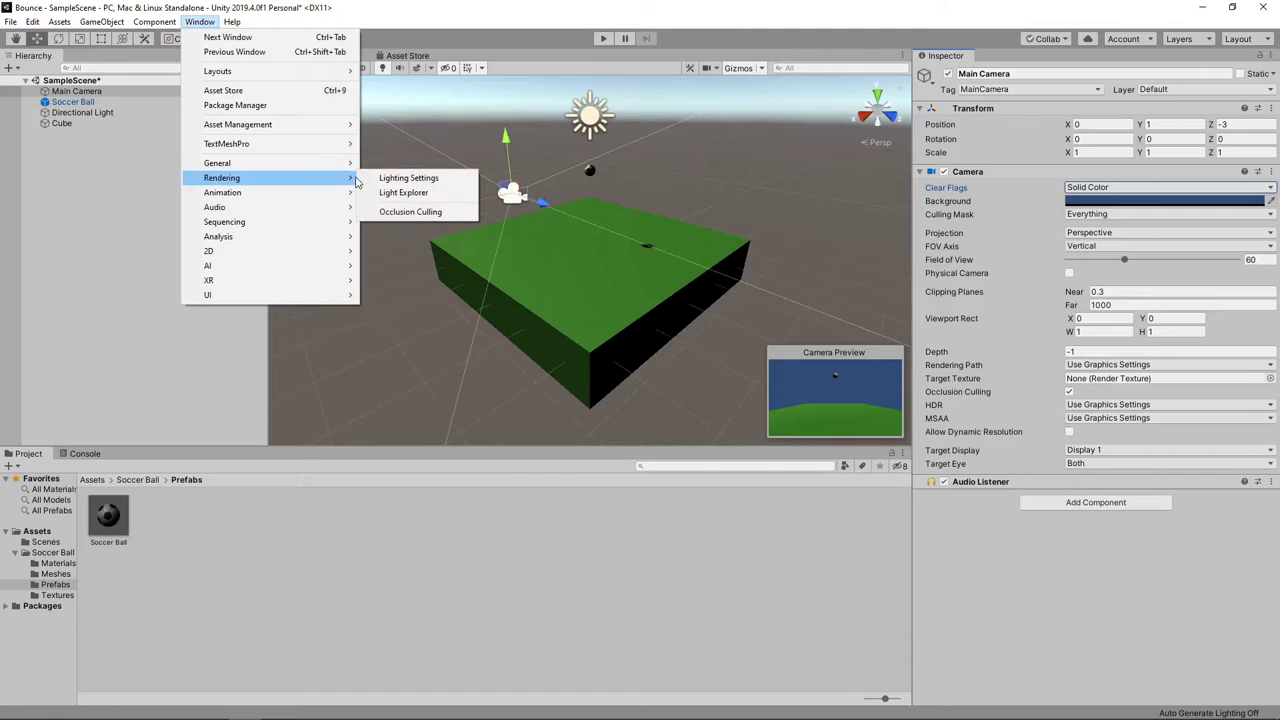
left_click(369, 180)
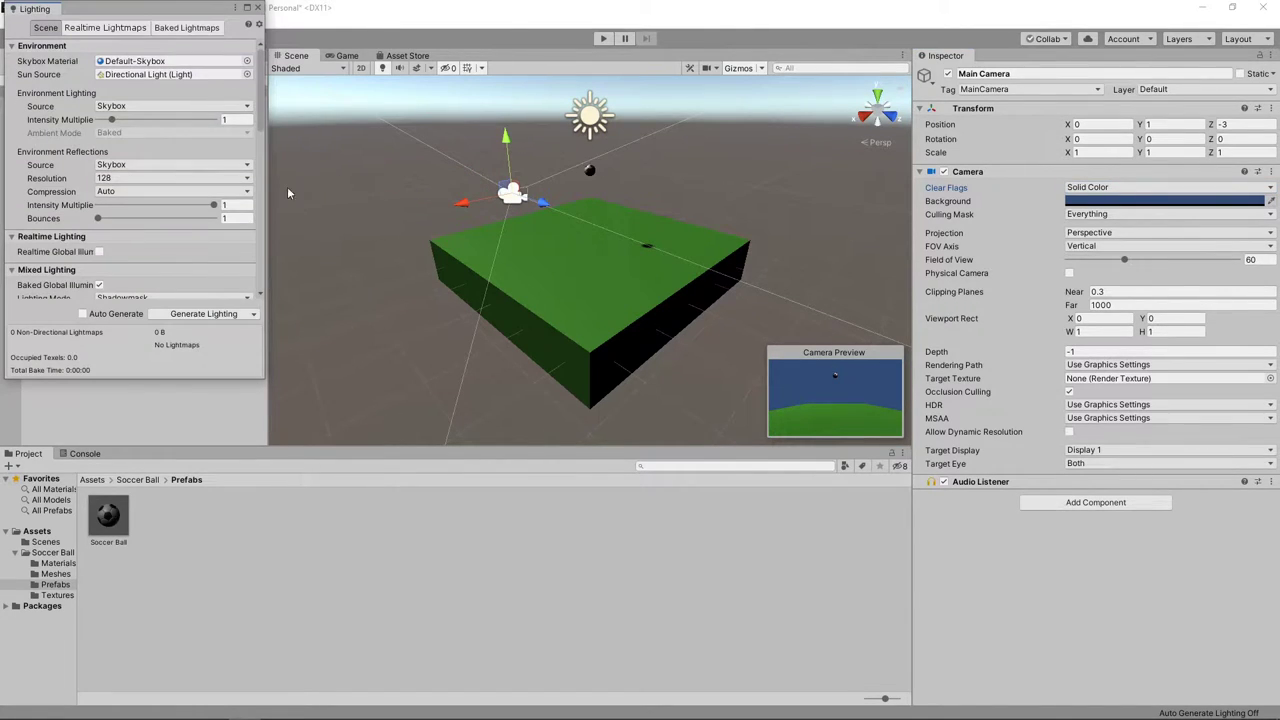
left_click(84, 314)
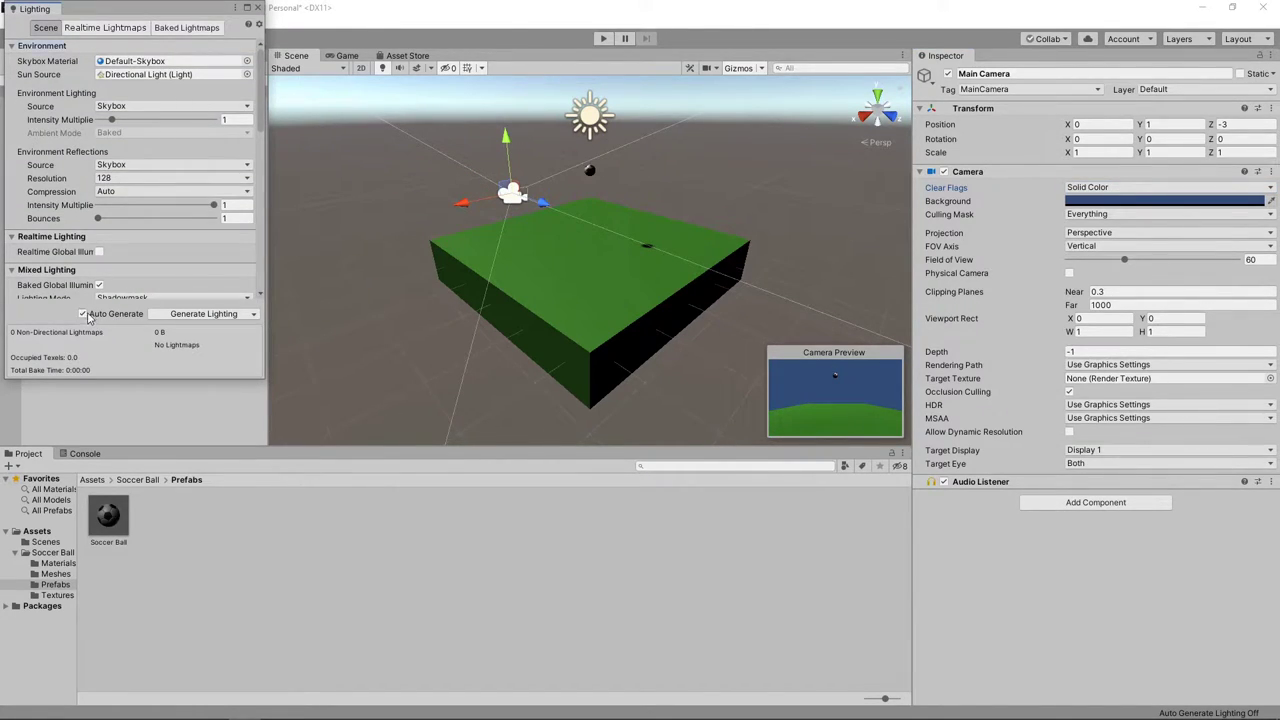
left_click(256, 8)
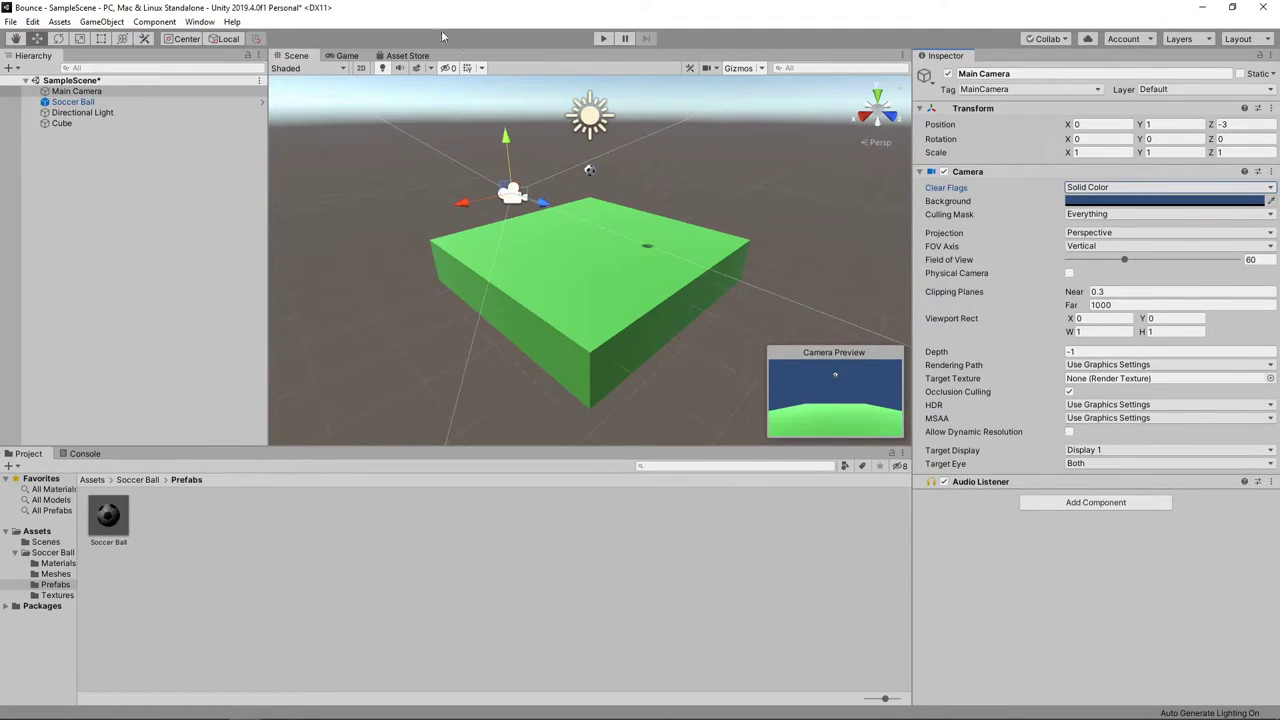
- Play the scene to watch the ball drop, stop it, and show the Assets folder
left_click(603, 40)
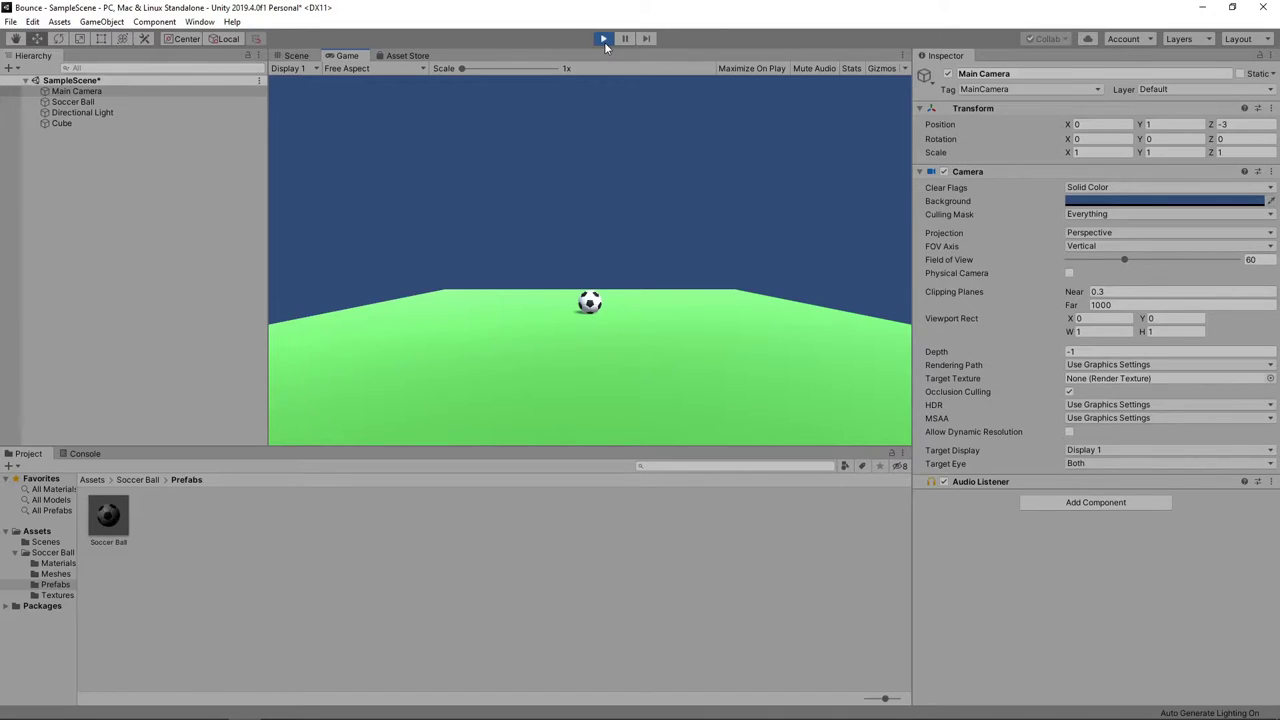
left_click(604, 40)
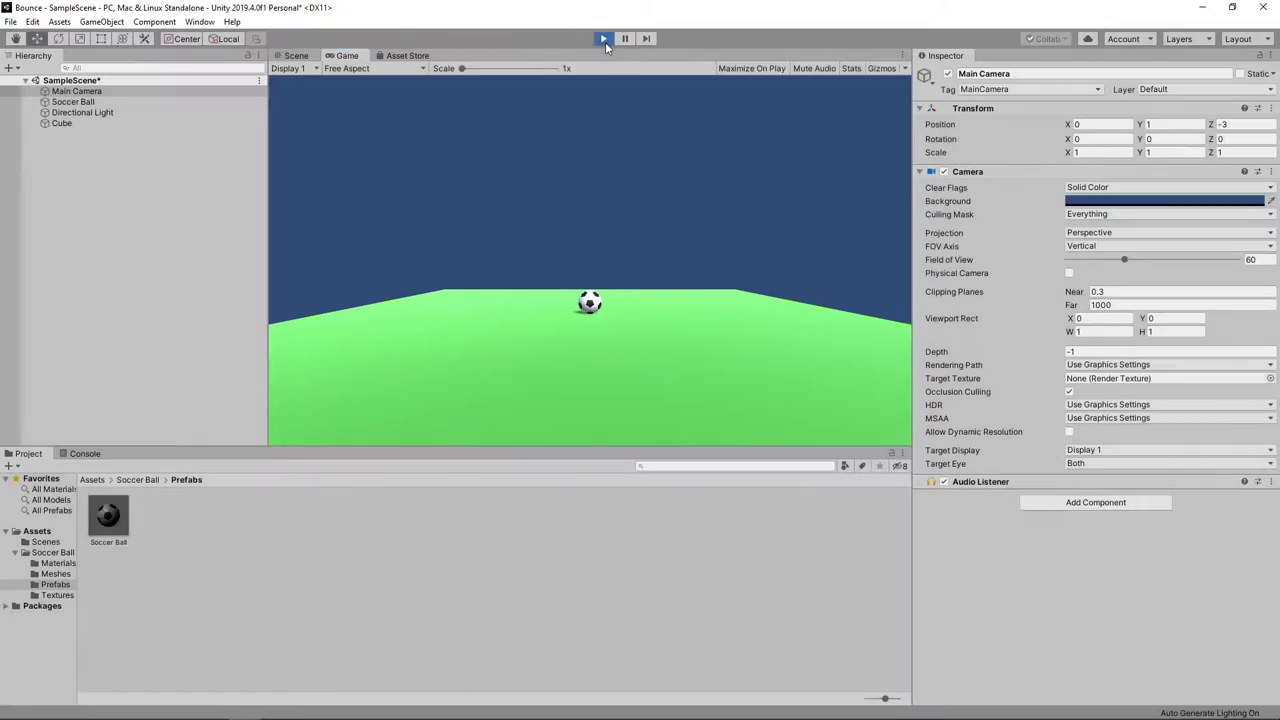
left_click(34, 533)
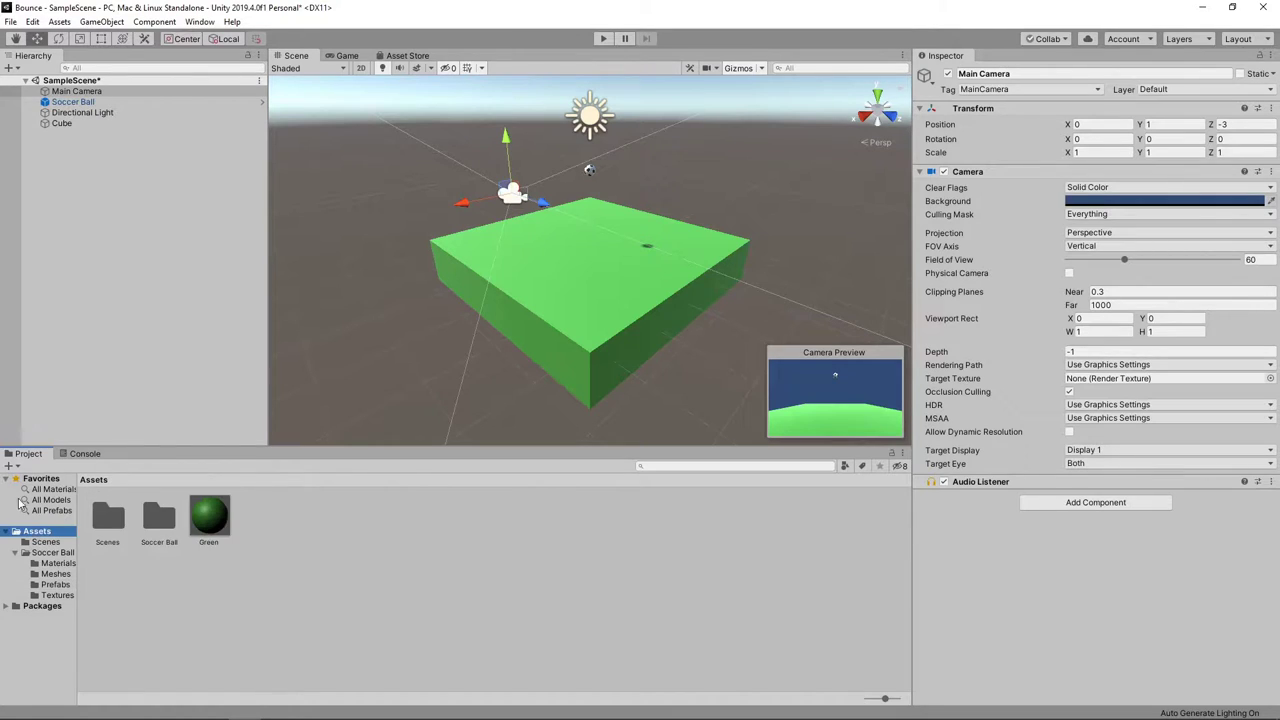
- Create a Physic Material named Ball with Bounciness 1 and drag it onto the soccer ball
left_click(10, 466)
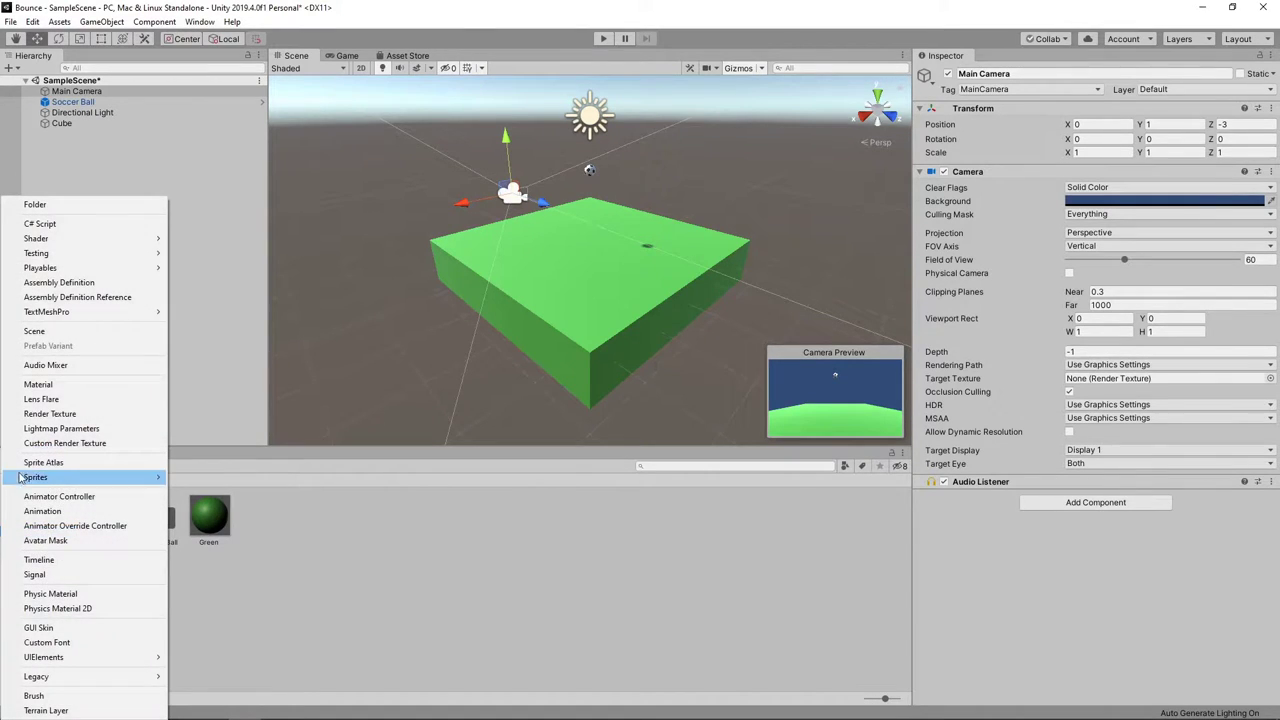
left_click(52, 593)
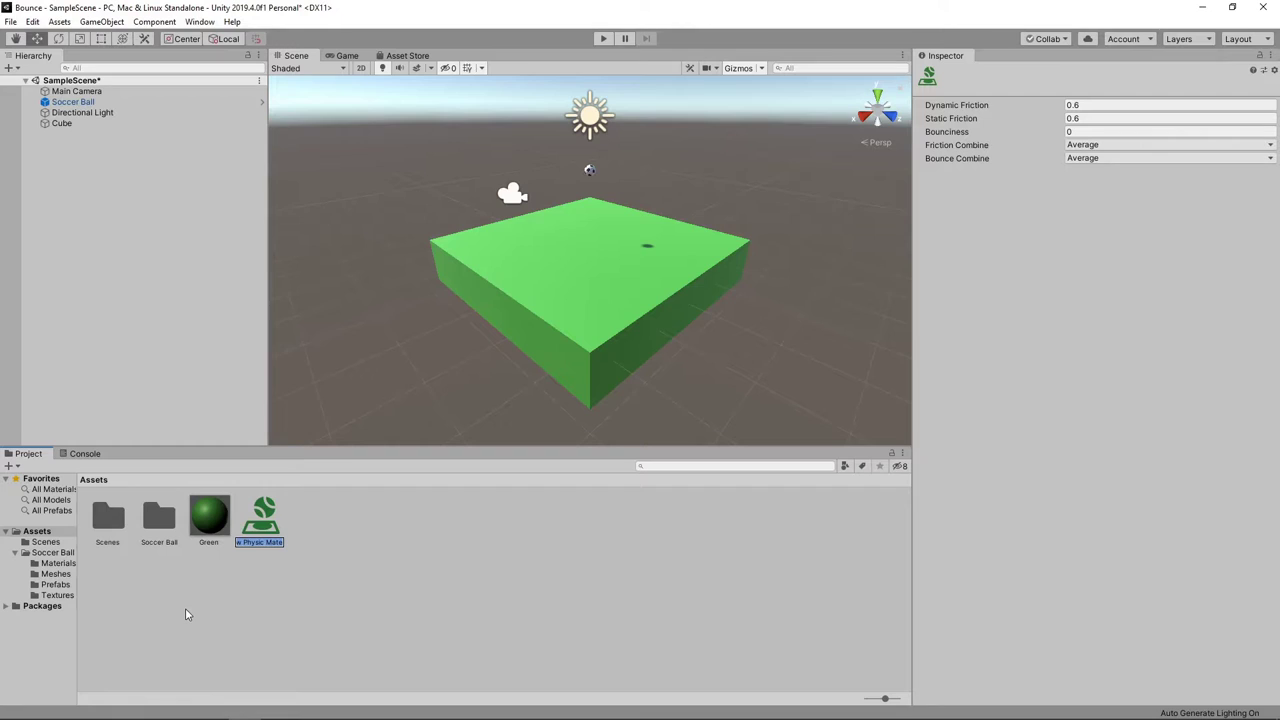
type("Ball")
key("Return")
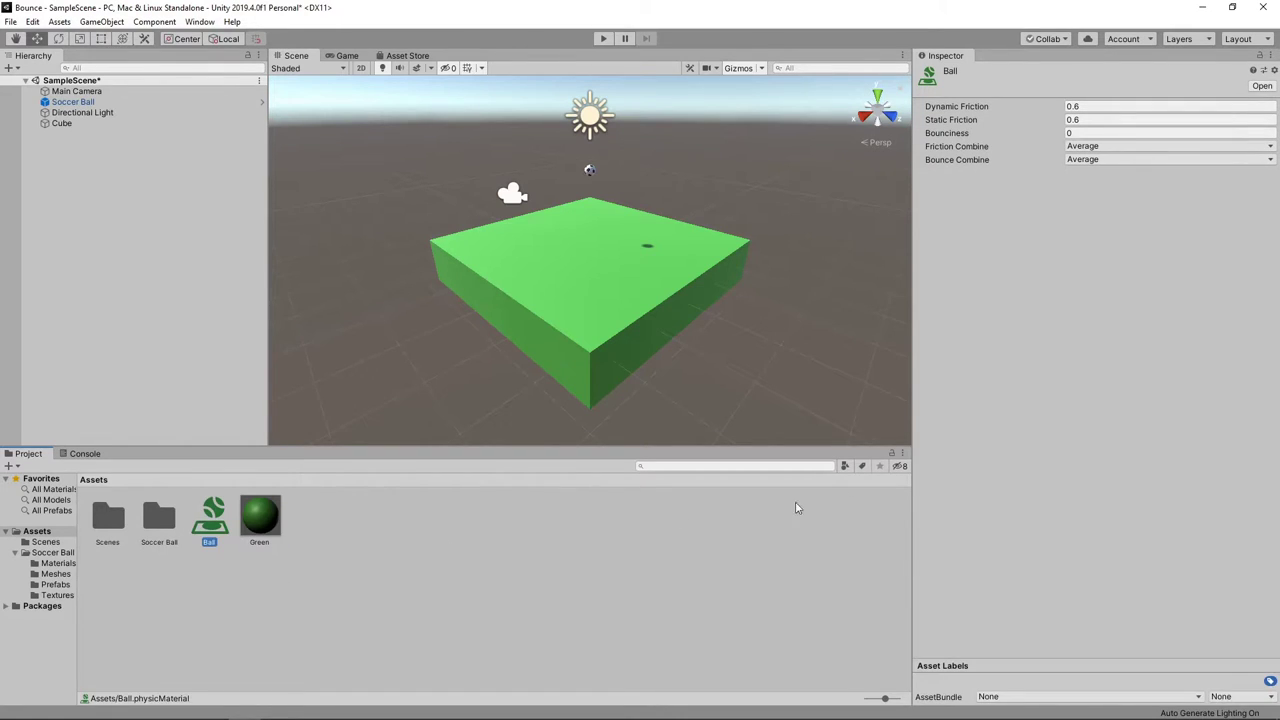
left_click(1138, 131)
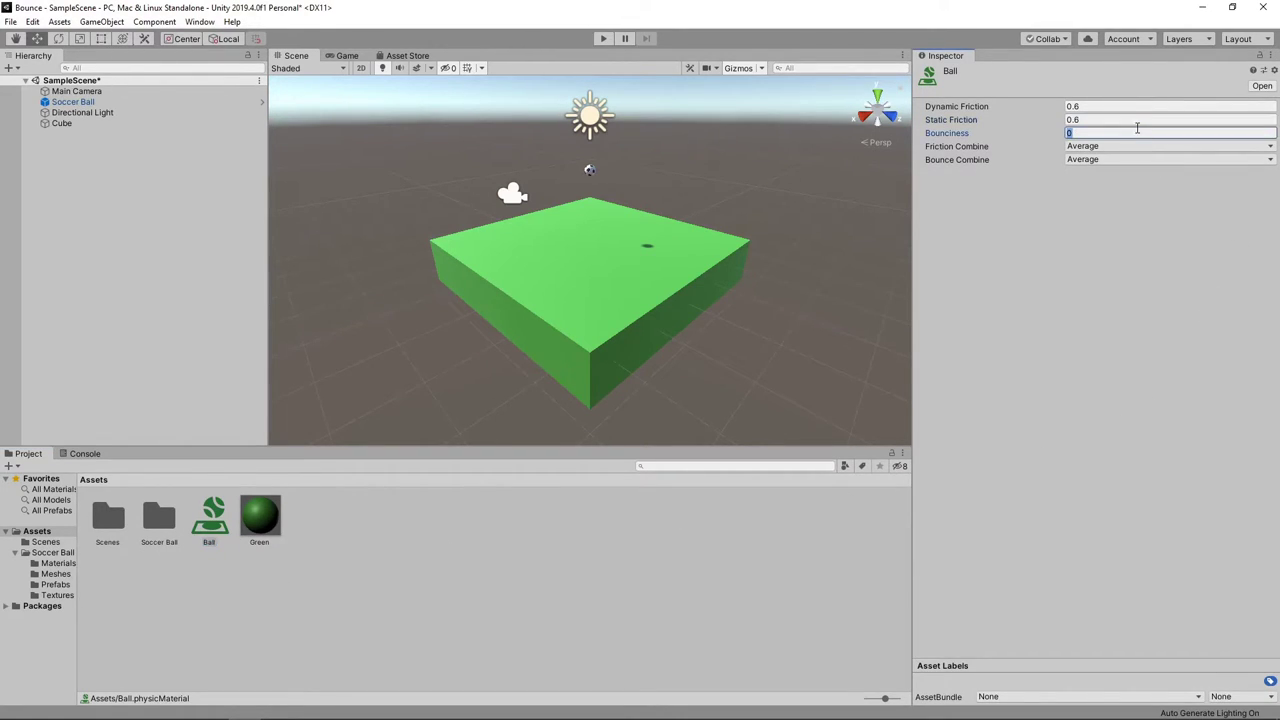
scroll(612, 279, "up", 2)
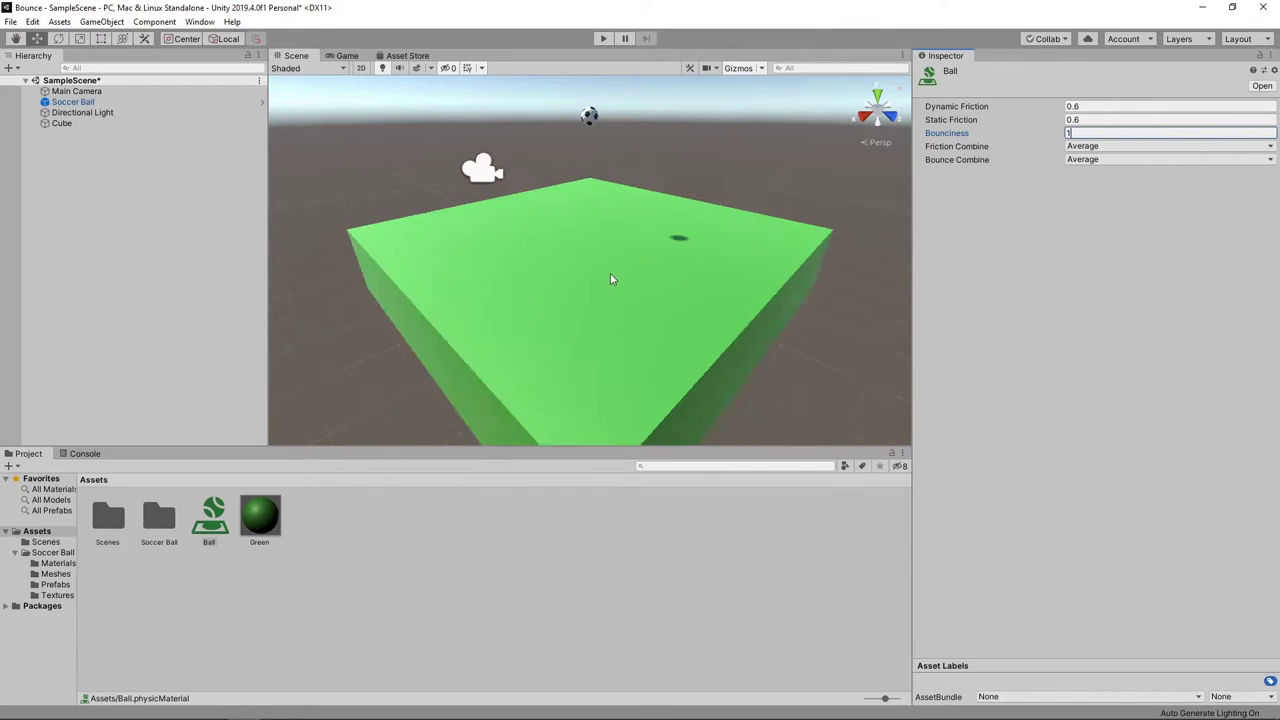
left_click_drag(209, 515, 591, 122)
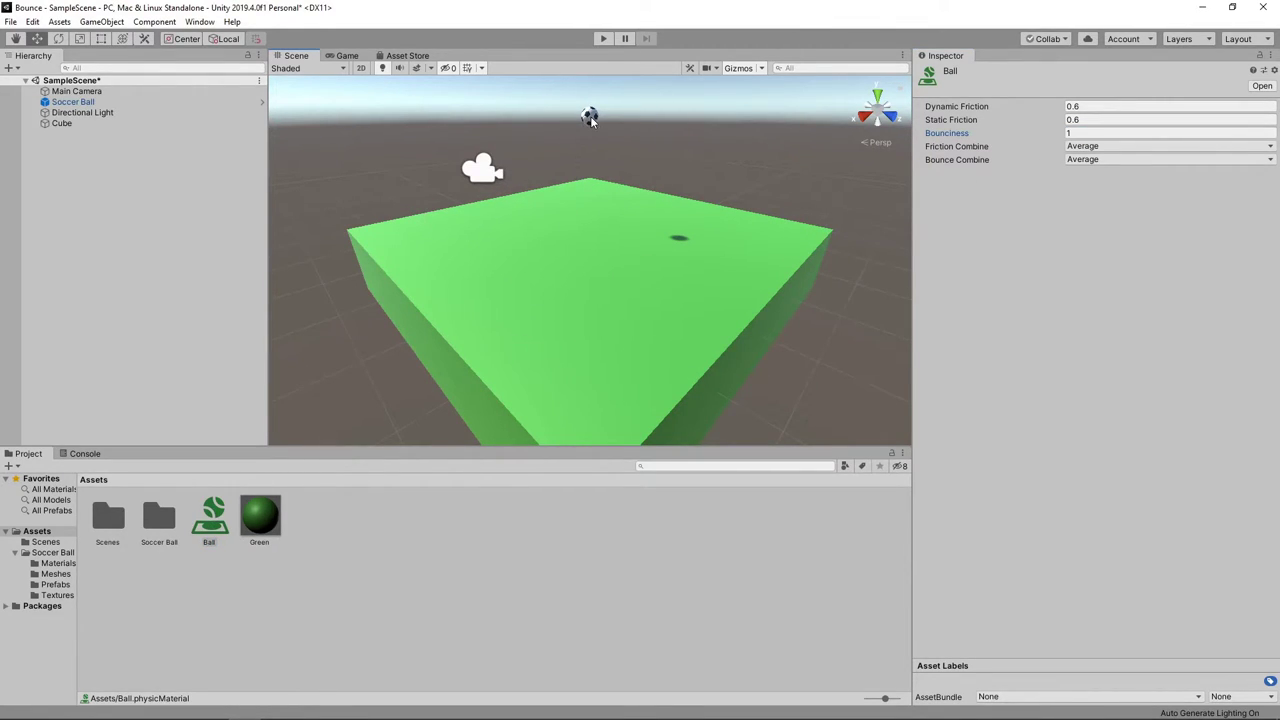
left_click(603, 40)
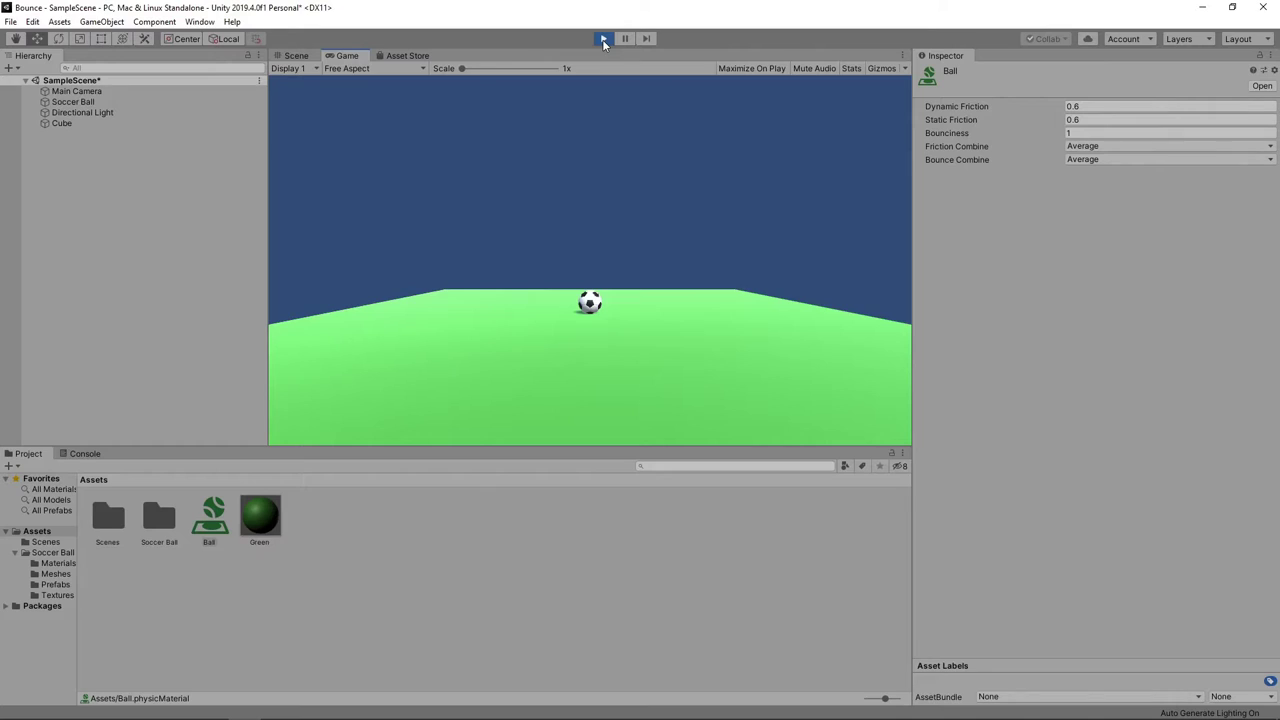
left_click(603, 39)
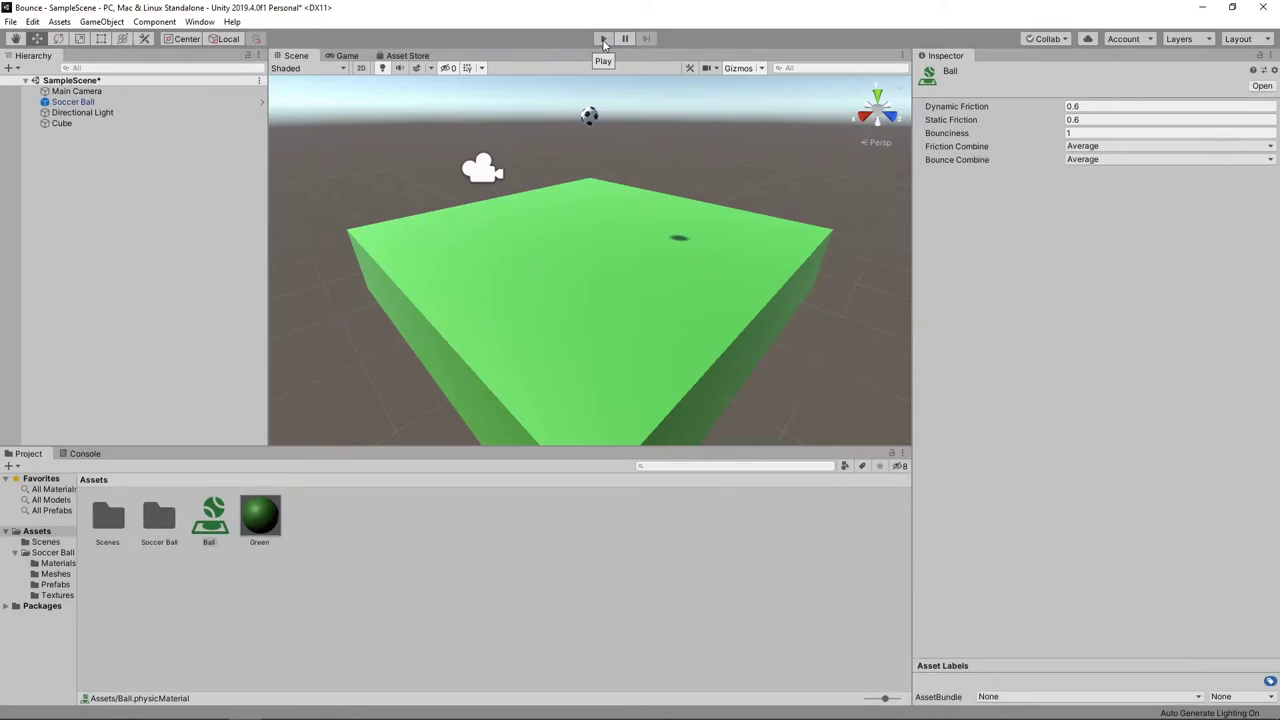
- Set Ball's Bounce Combine to Maximum, both frictions to 0, and Friction Combine to Minimum
left_click(1128, 160)
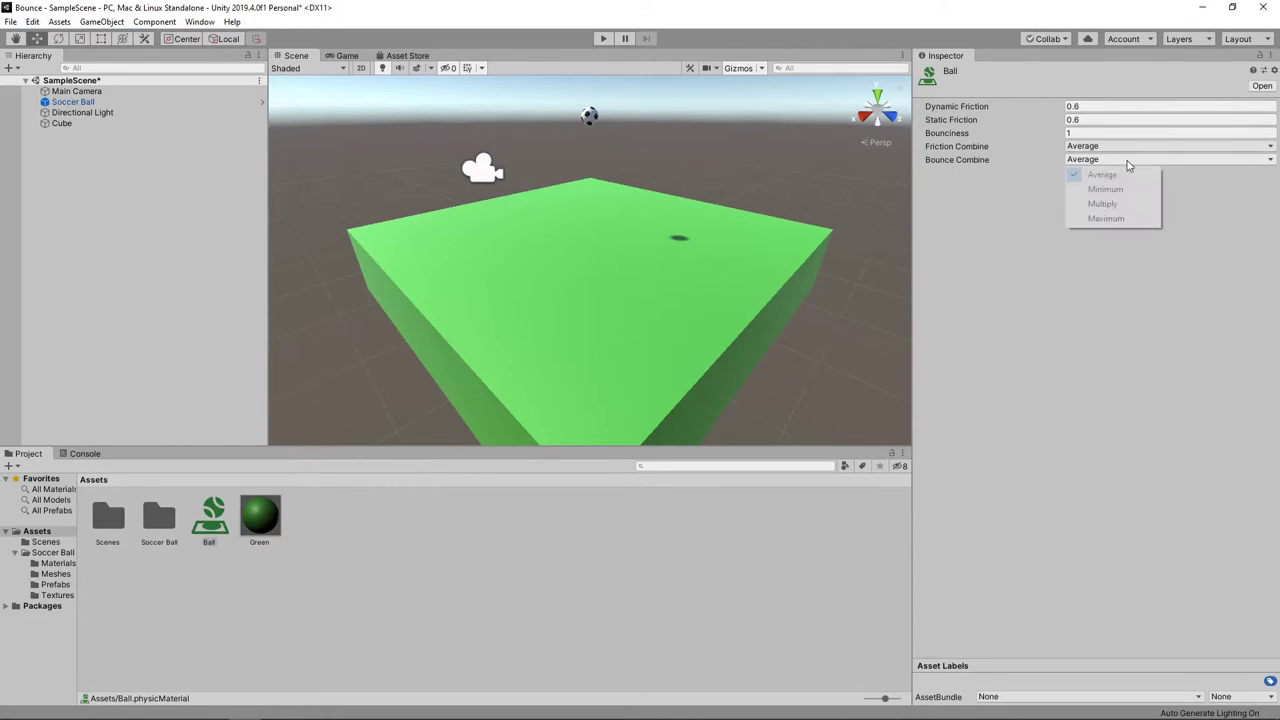
left_click(1116, 219)
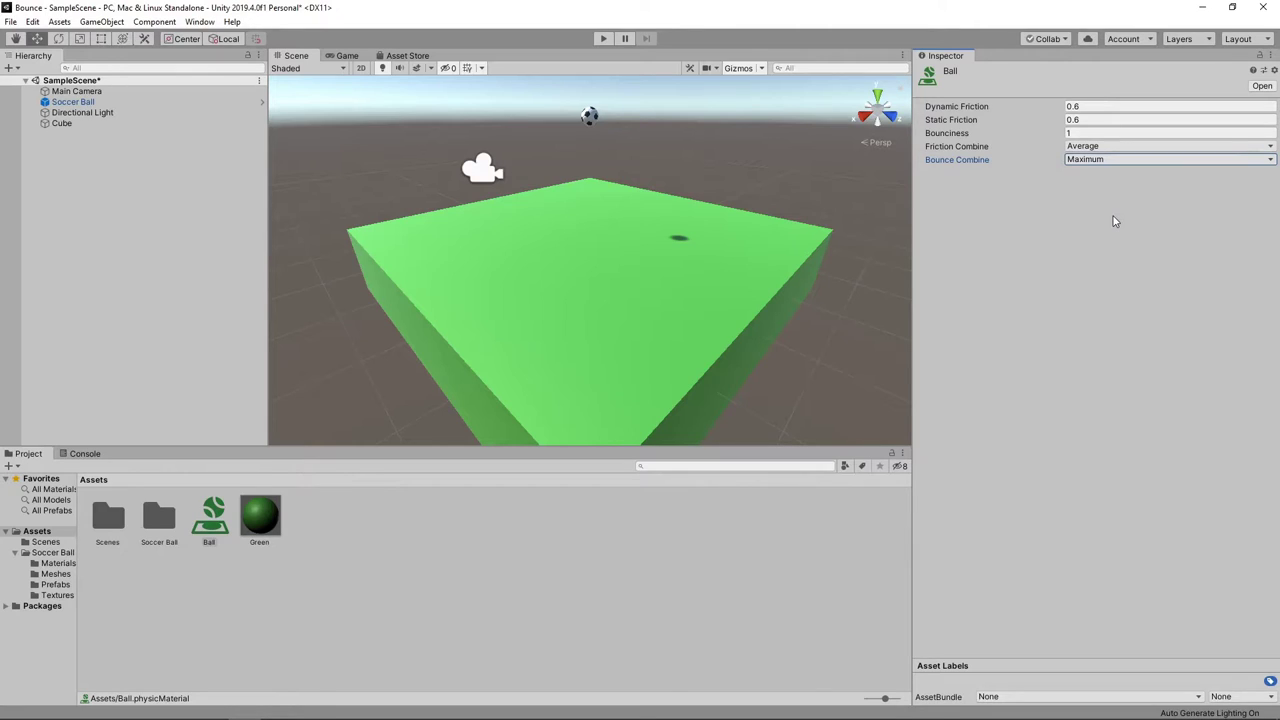
left_click(1101, 105)
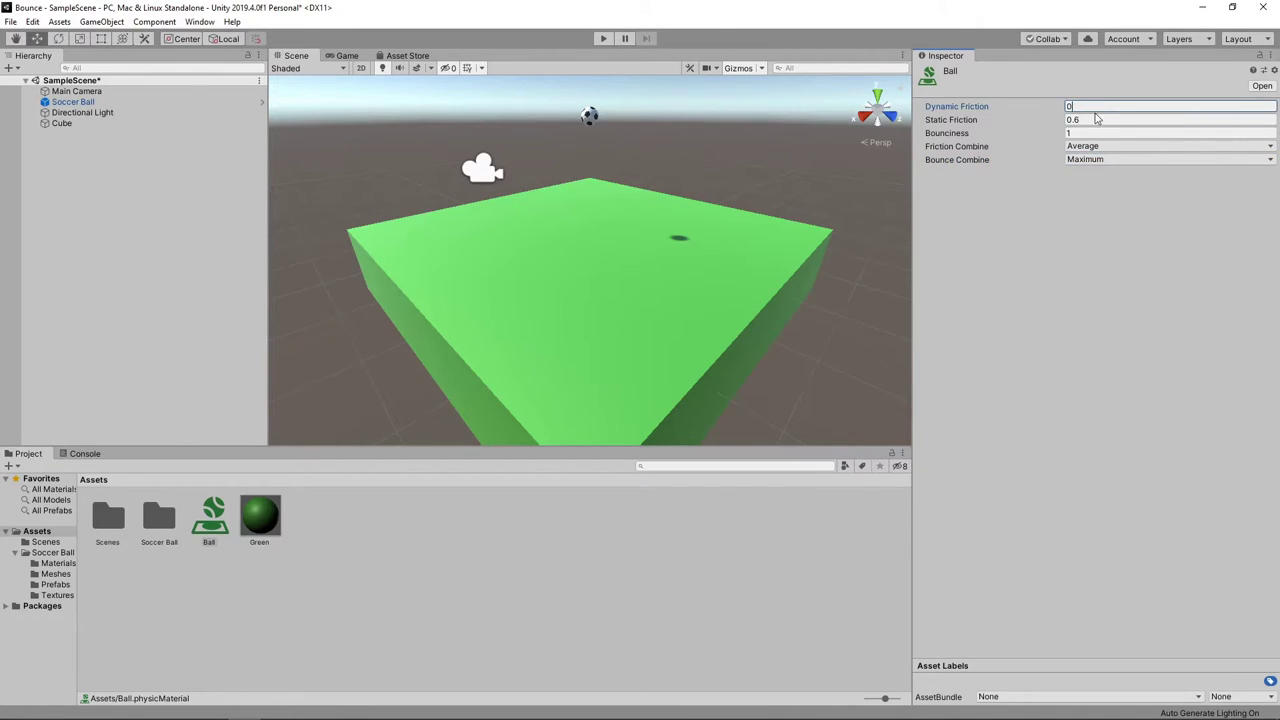
left_click(1096, 119)
type("0")
left_click(1100, 146)
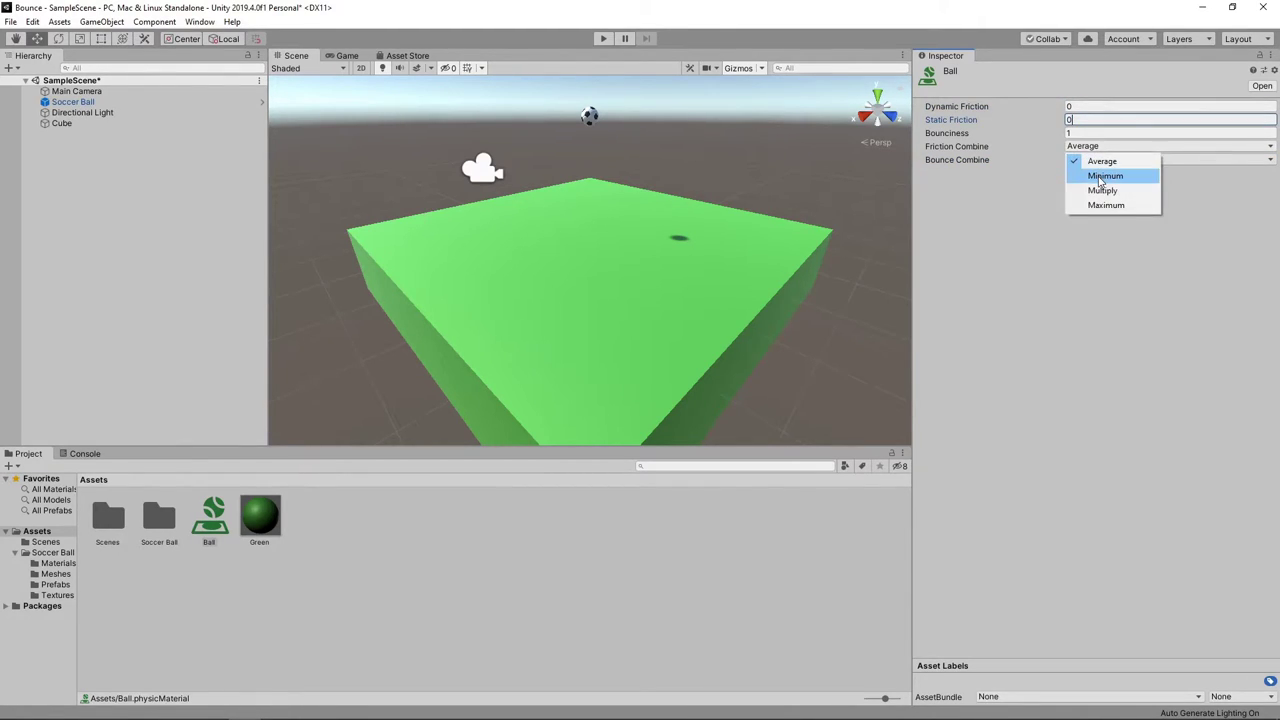
left_click(1100, 177)
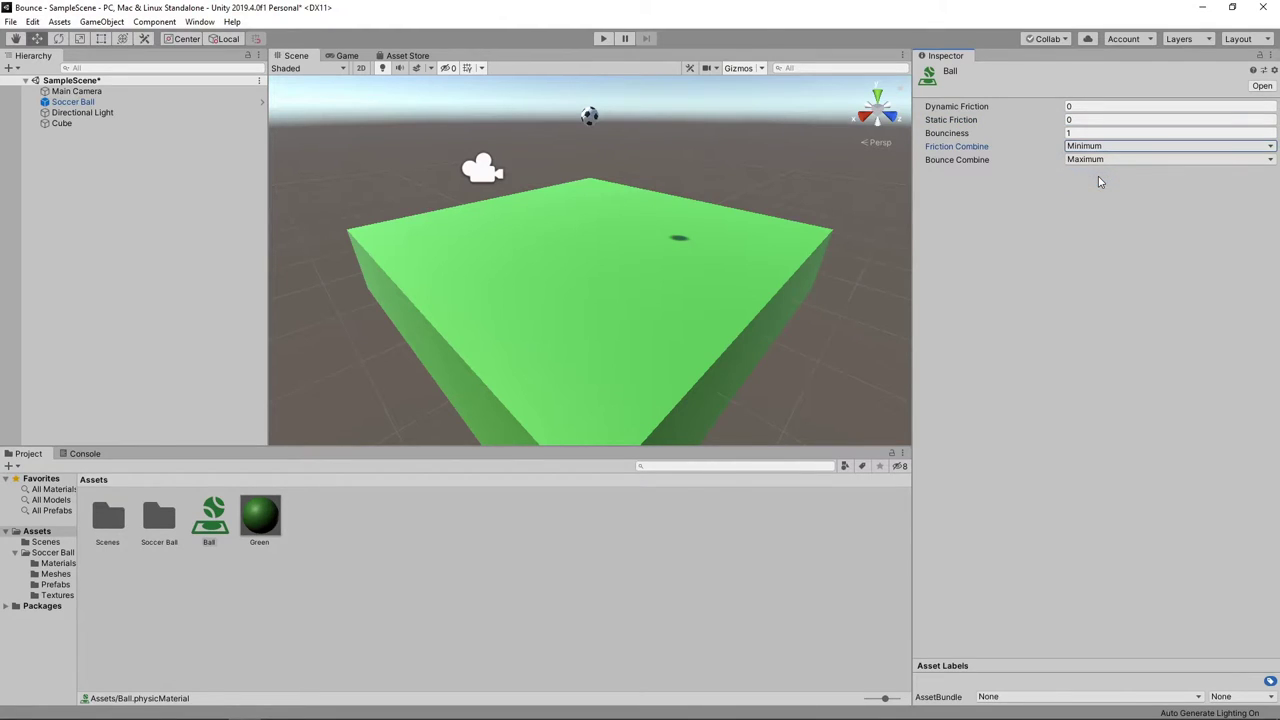
- Test the scene, change the Ball material's Bounciness to 0.965, and play it again
left_click(600, 39)
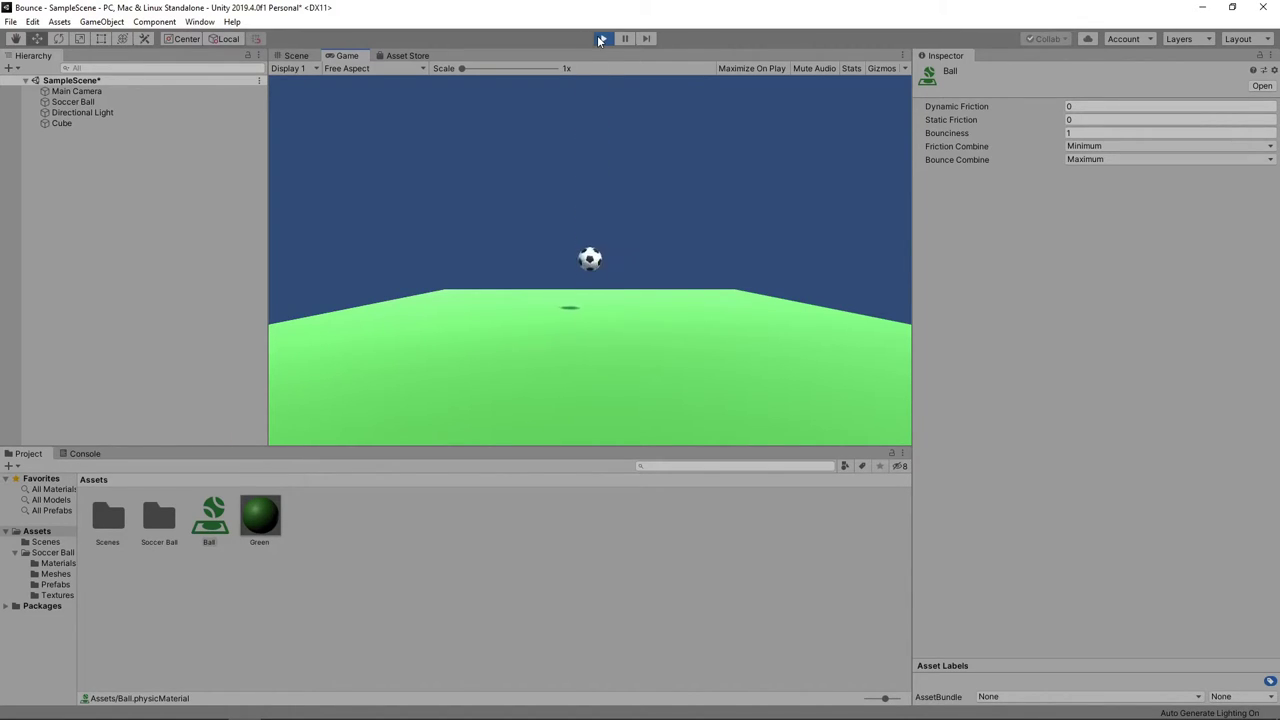
left_click(601, 39)
left_click(1072, 132)
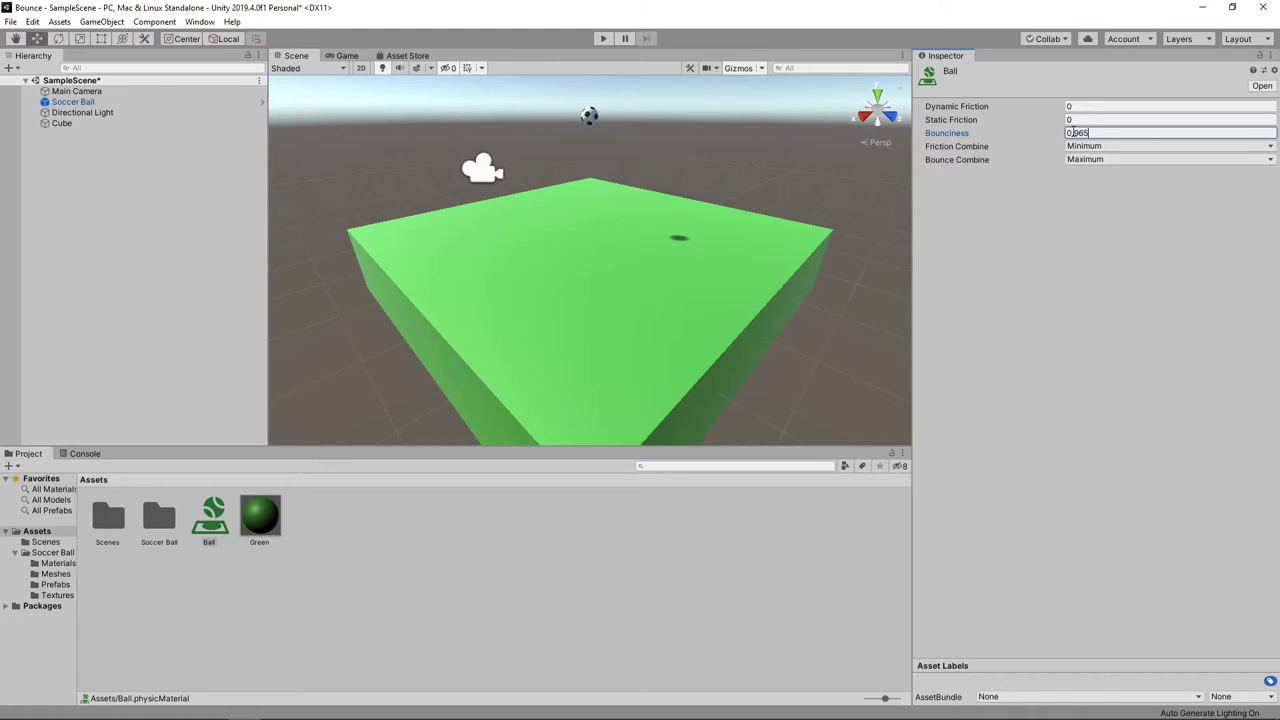
left_click(606, 38)
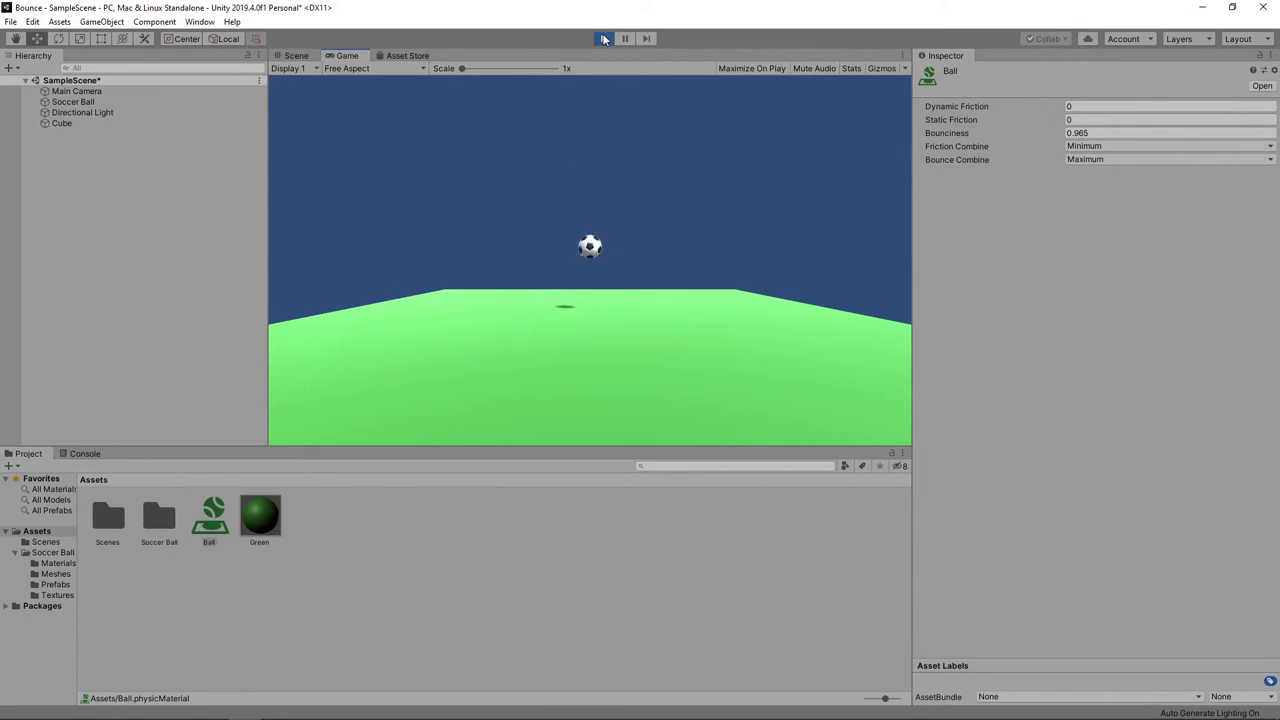
- Duplicate the floor cube into wall Cube (1) at position 3, 2, 0 with scale 1, 5, 5
left_click(604, 39)
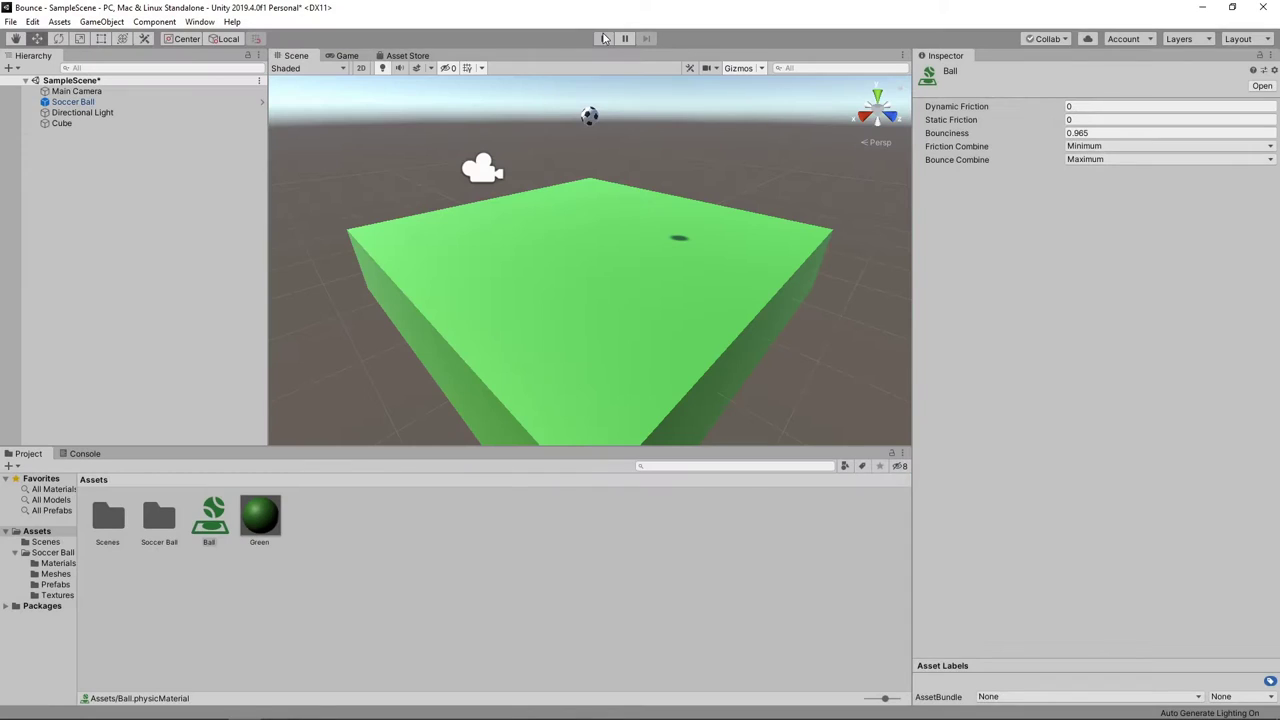
right_click(80, 123)
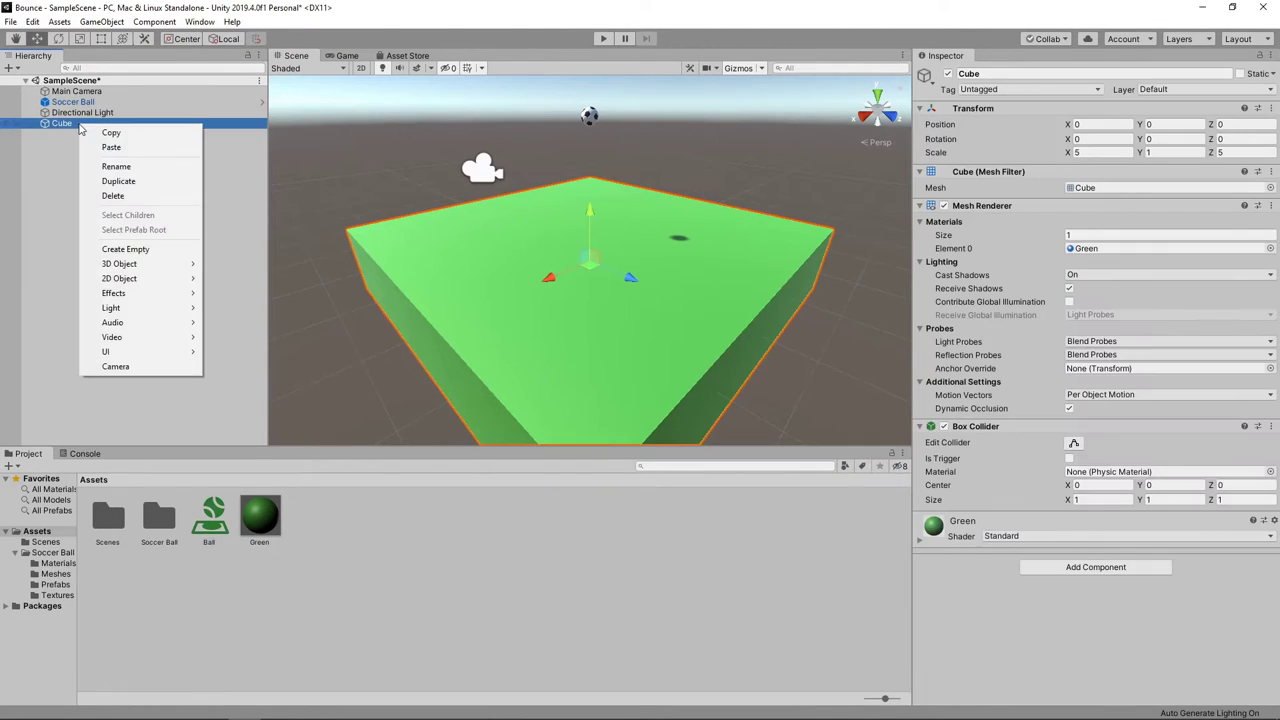
left_click(111, 180)
left_click(1083, 126)
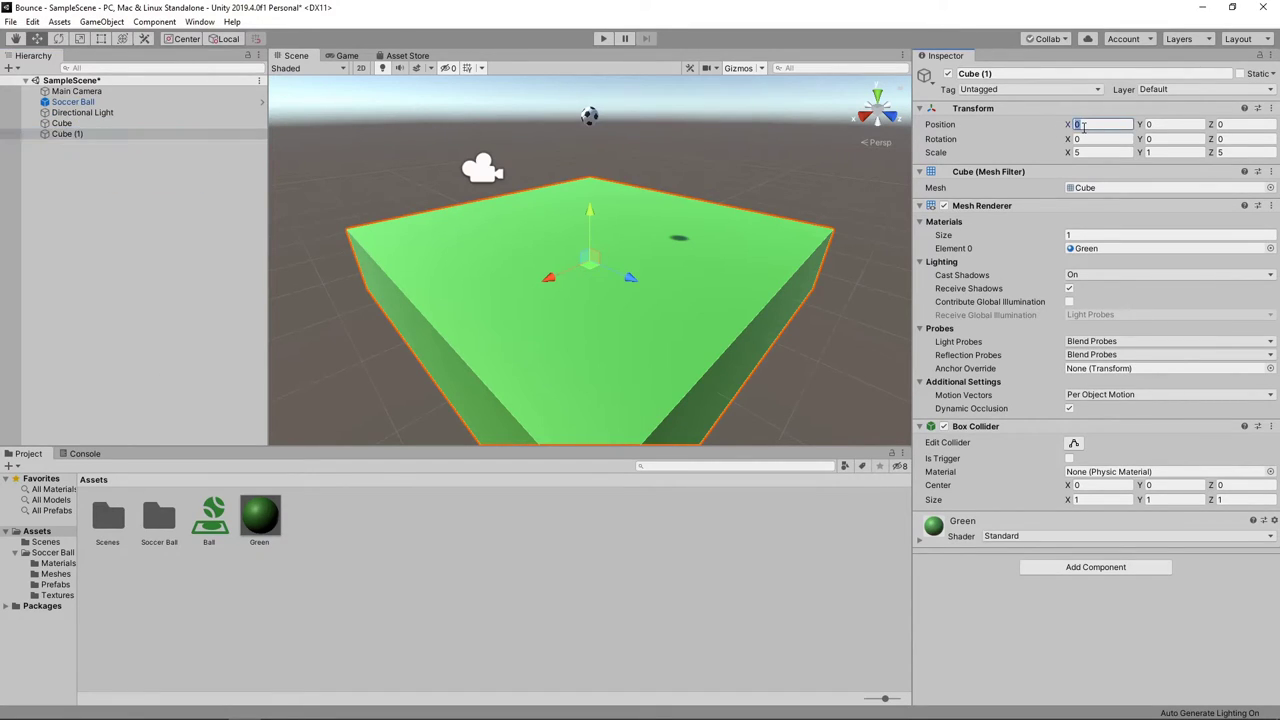
type("3")
key("Tab")
type("2")
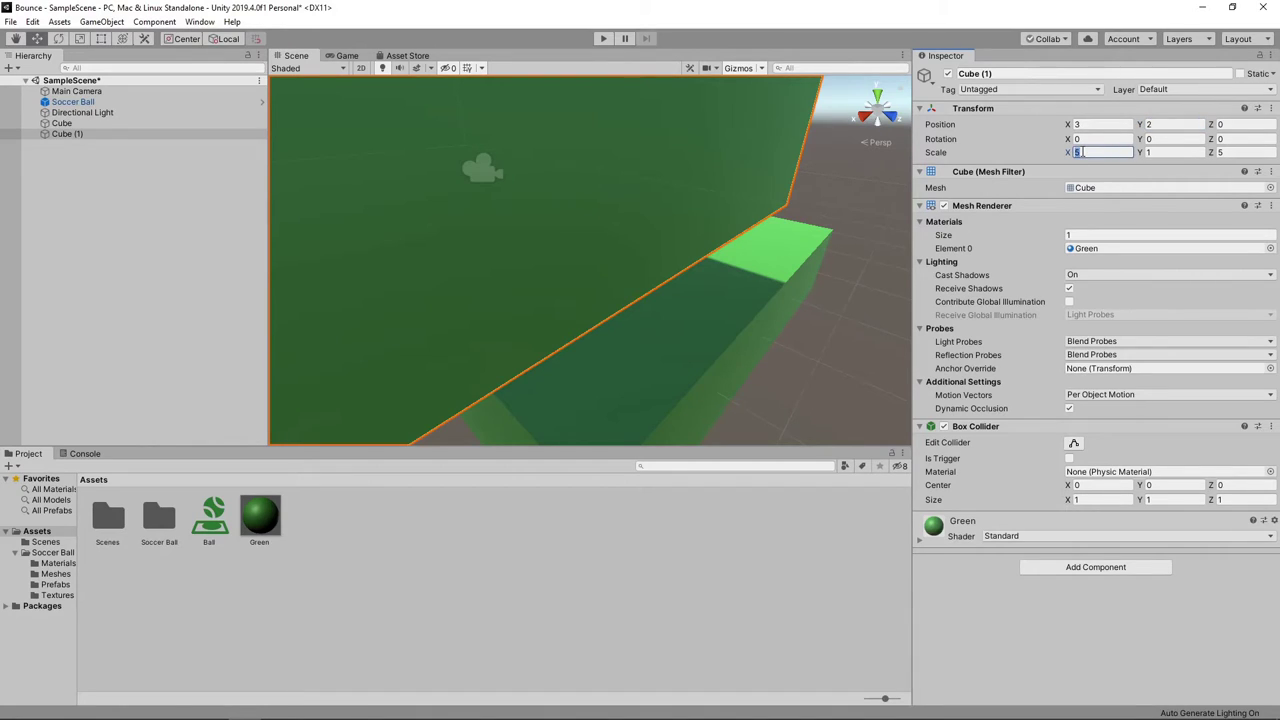
type("1")
key("Tab")
type("5")
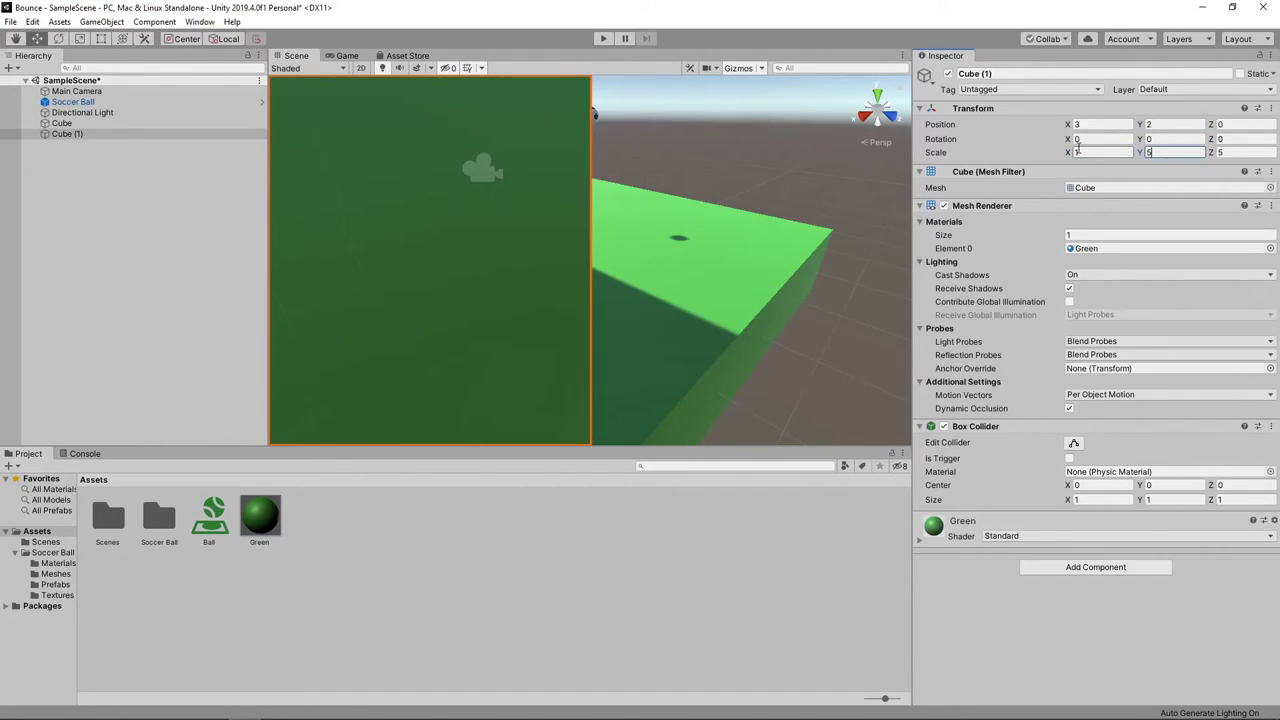
- Duplicate Cube (1) into a second wall, Cube (2), at X -3
right_click(233, 133)
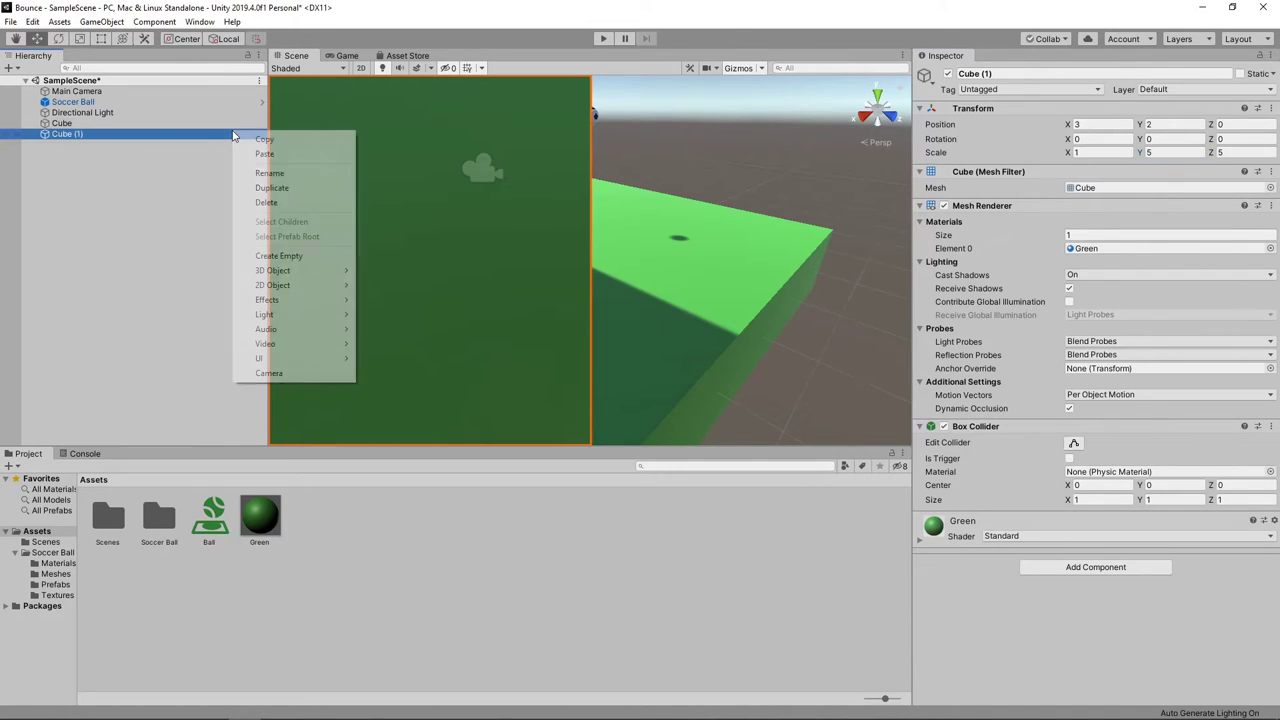
left_click(262, 188)
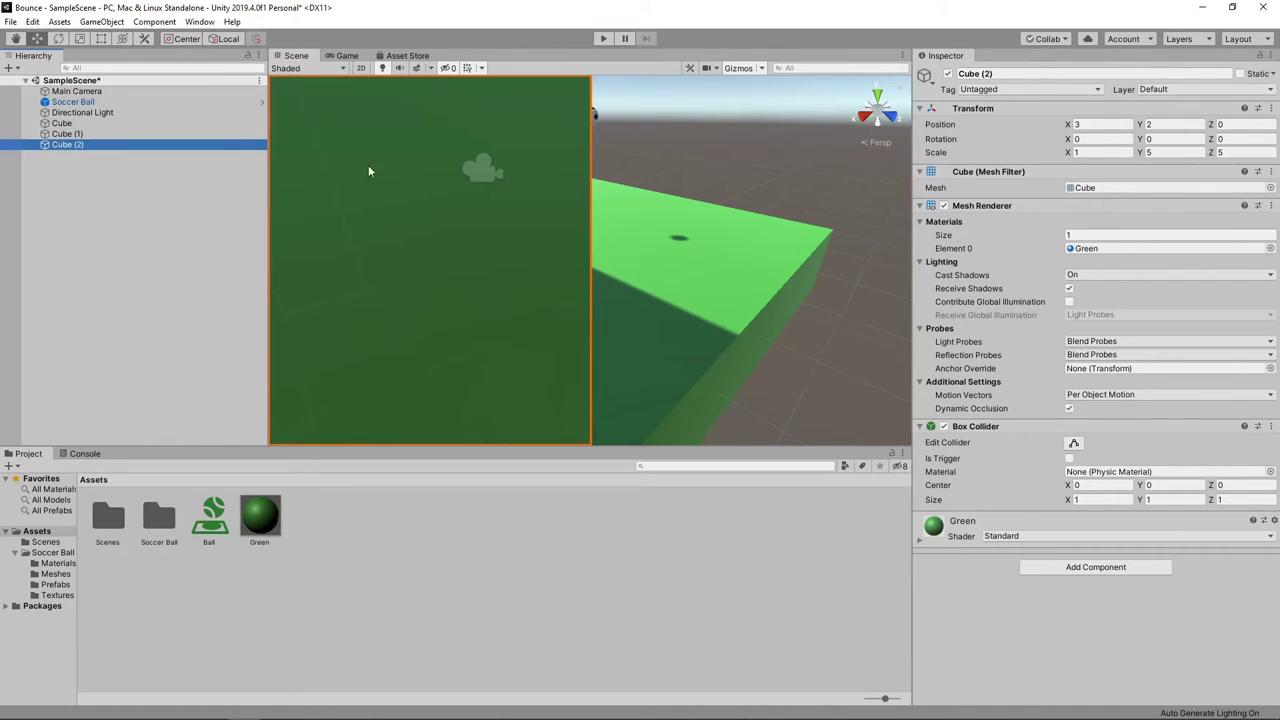
left_click(1084, 124)
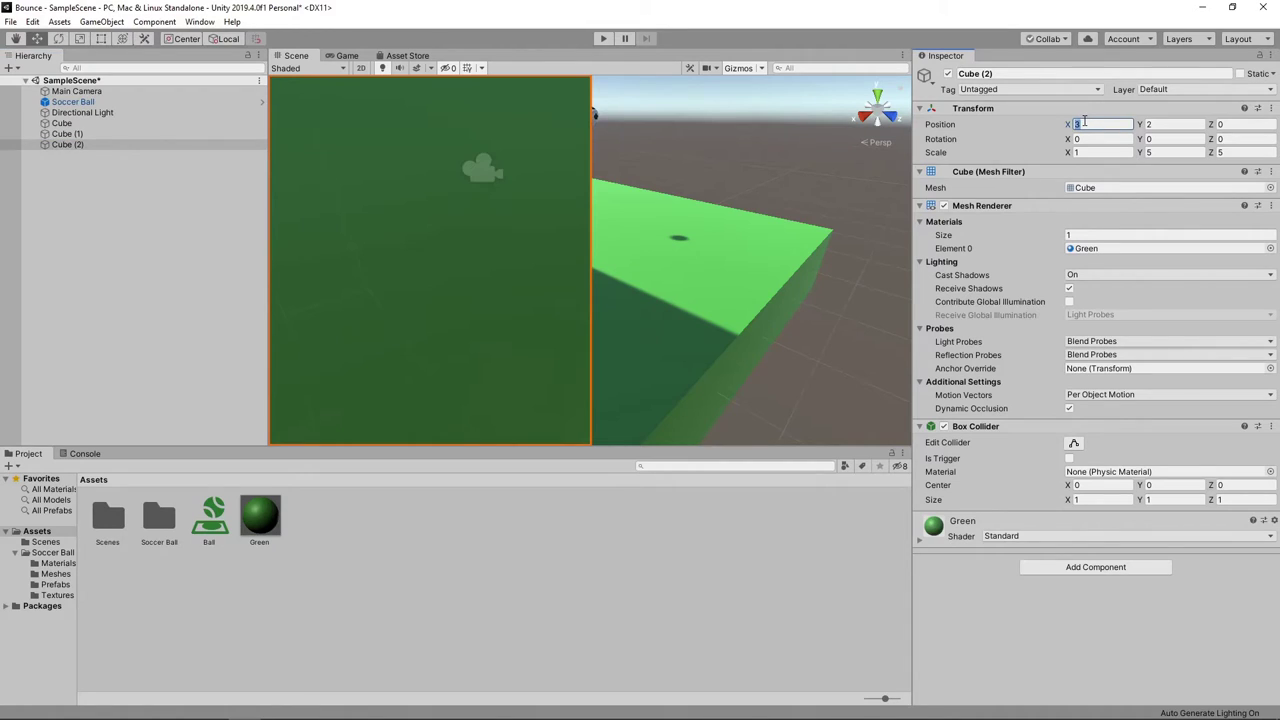
type("-3")
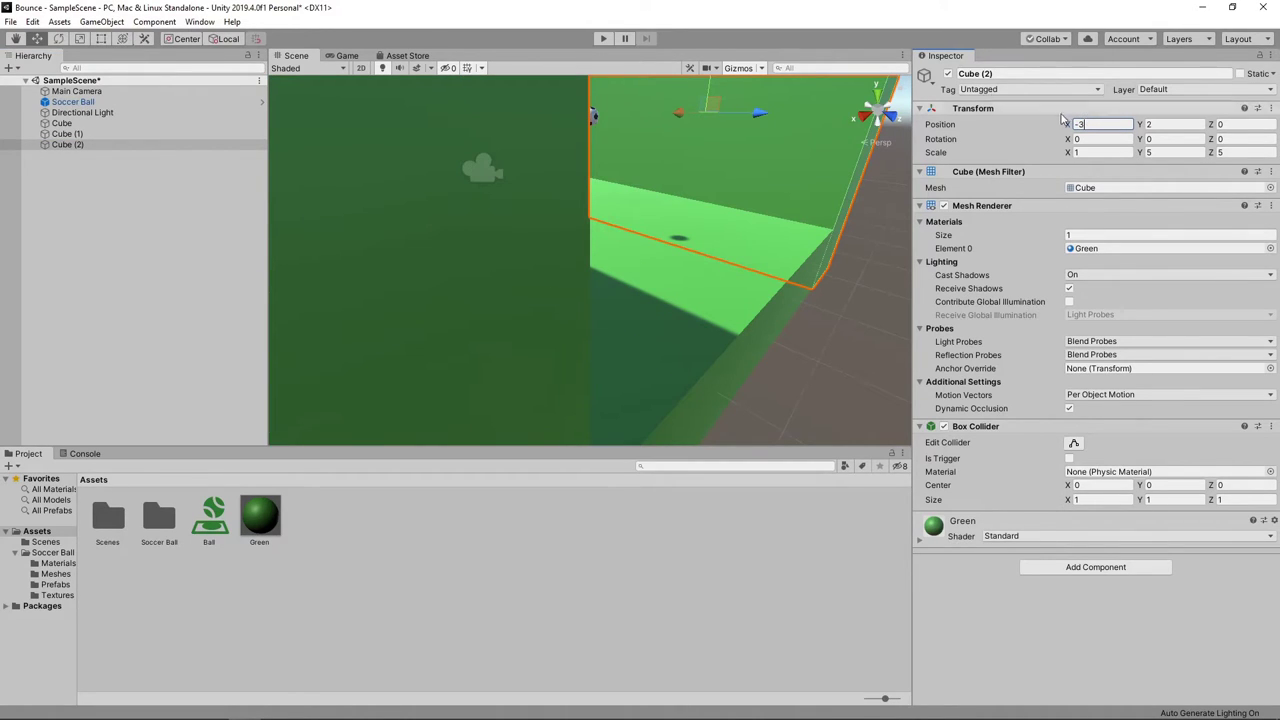
middle_click_drag(797, 299, 533, 292)
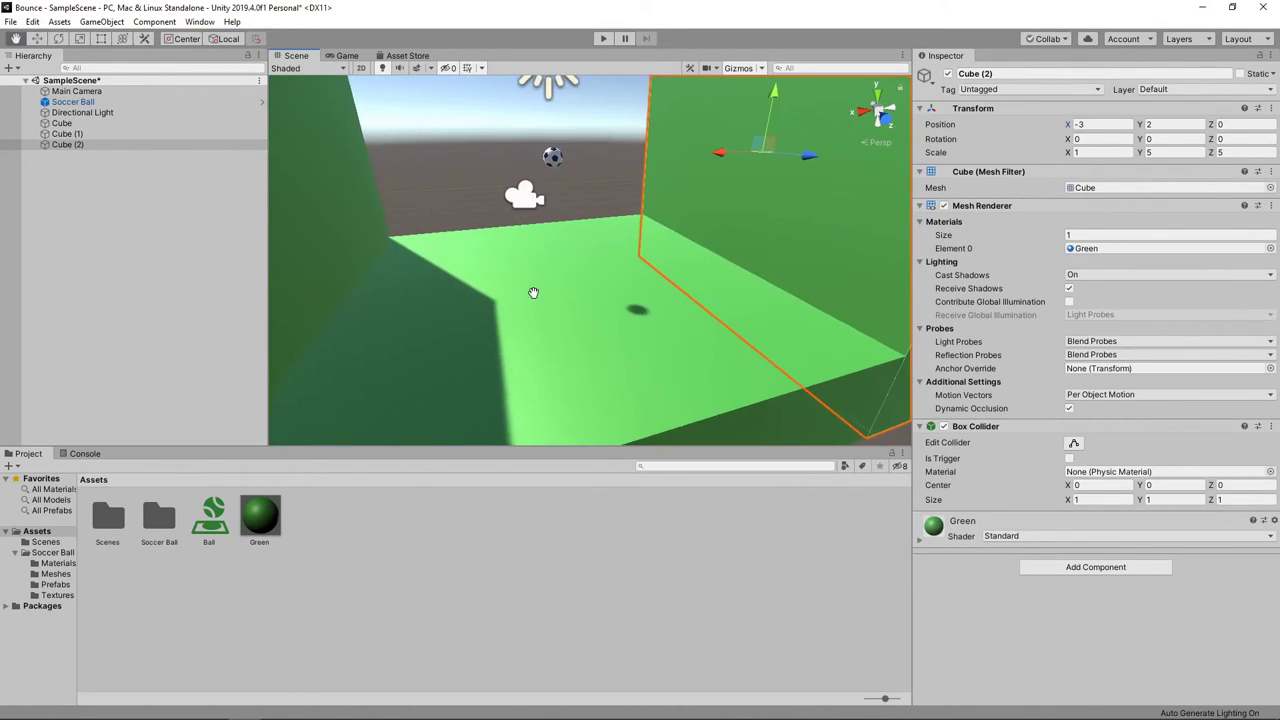
right_click_drag(548, 288, 484, 273)
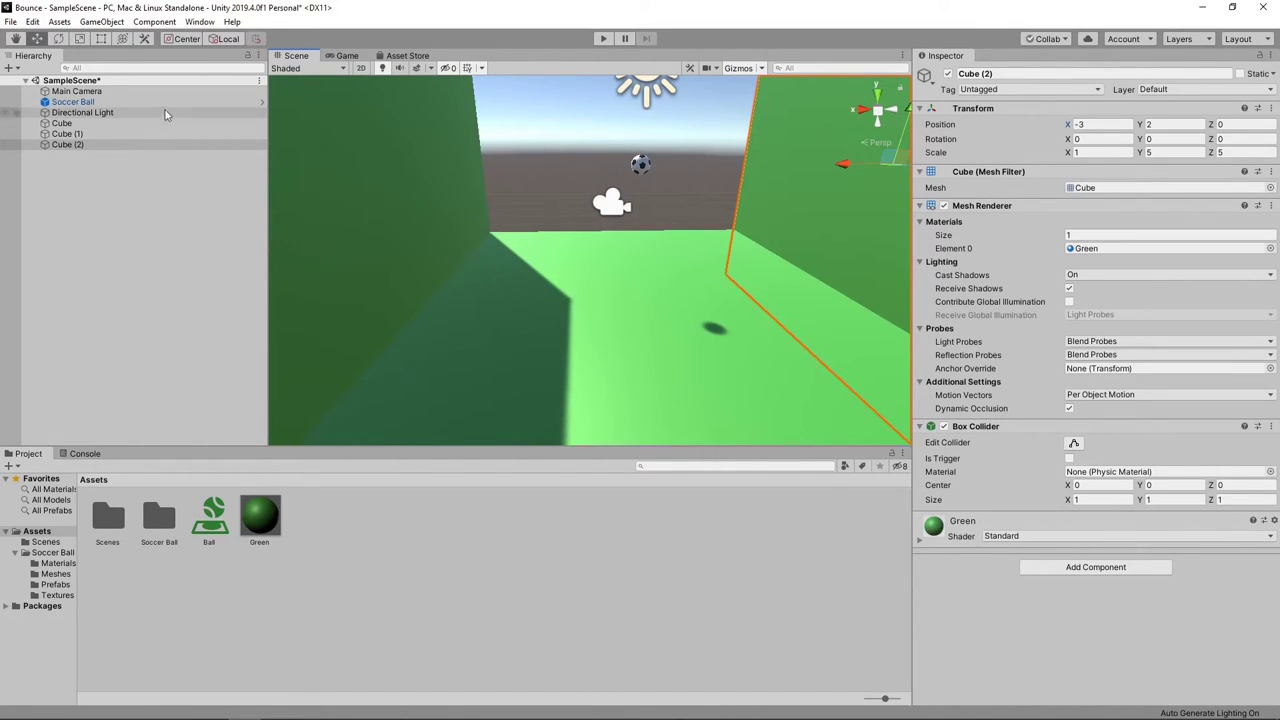
- Create a new script called StartForce and attach it to the Soccer Ball
left_click(124, 103)
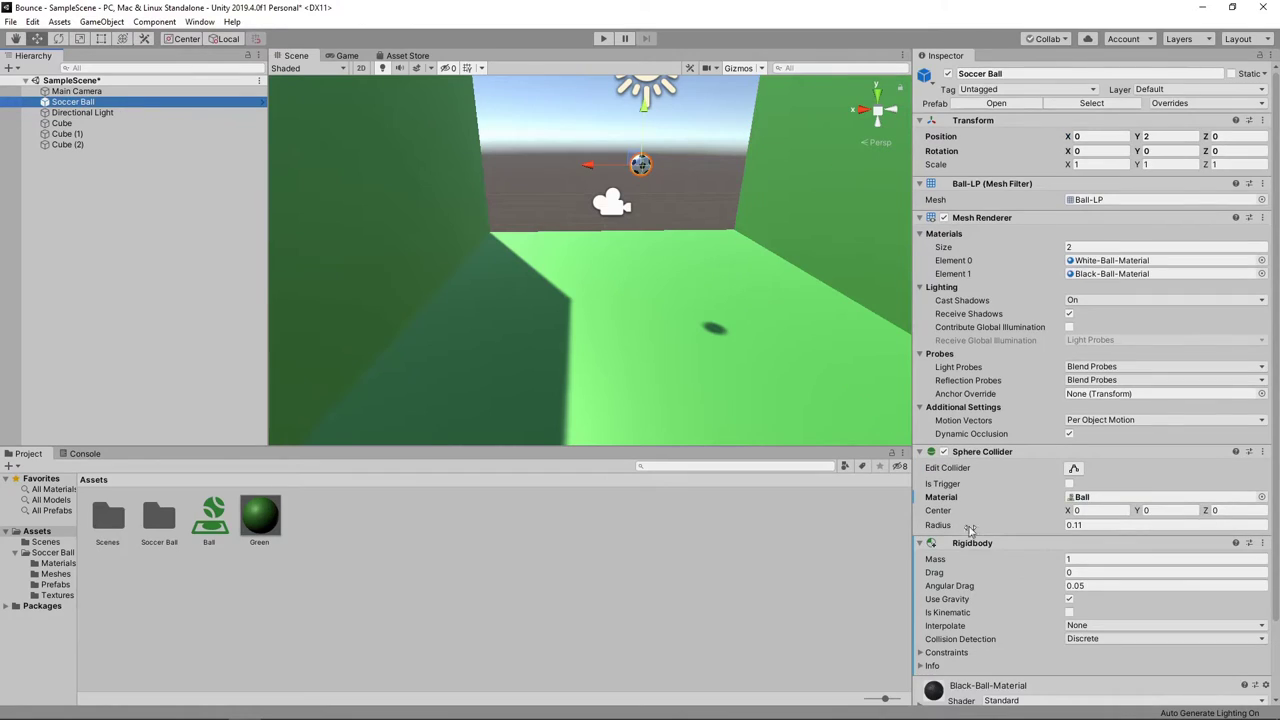
scroll(1176, 657, "down", 2)
left_click(1120, 688)
type("scrp")
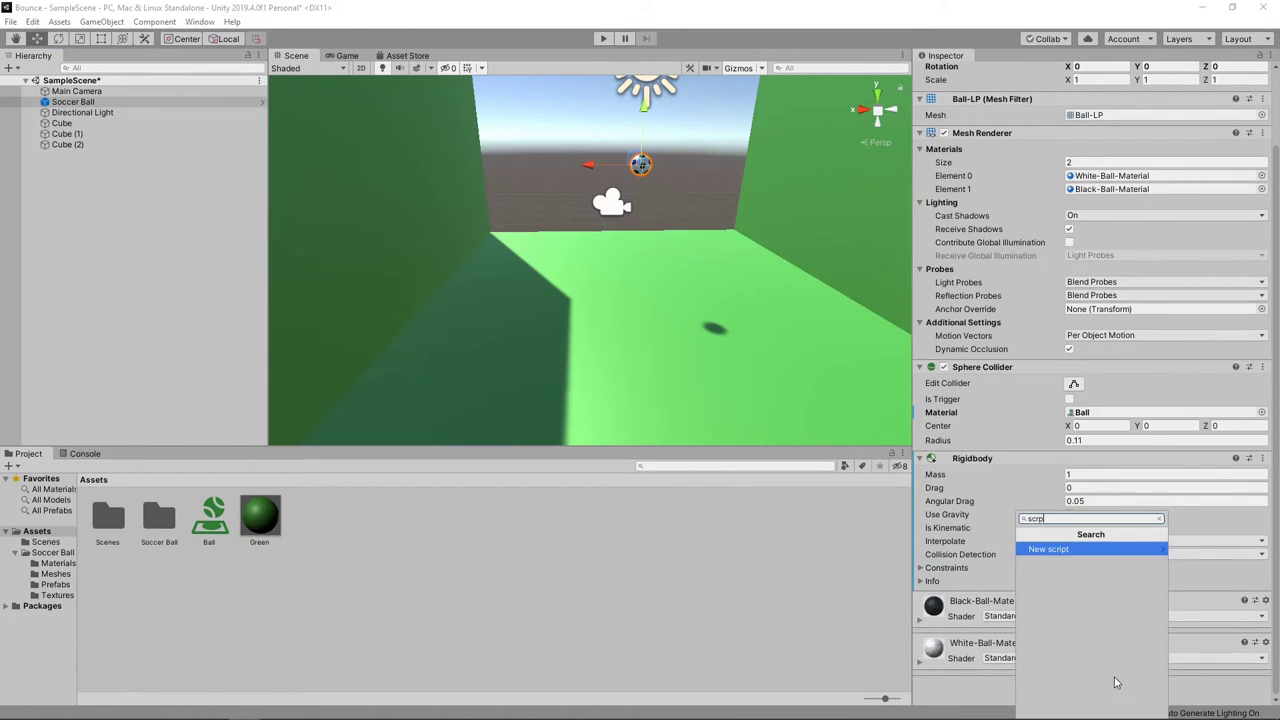
left_click(1093, 554)
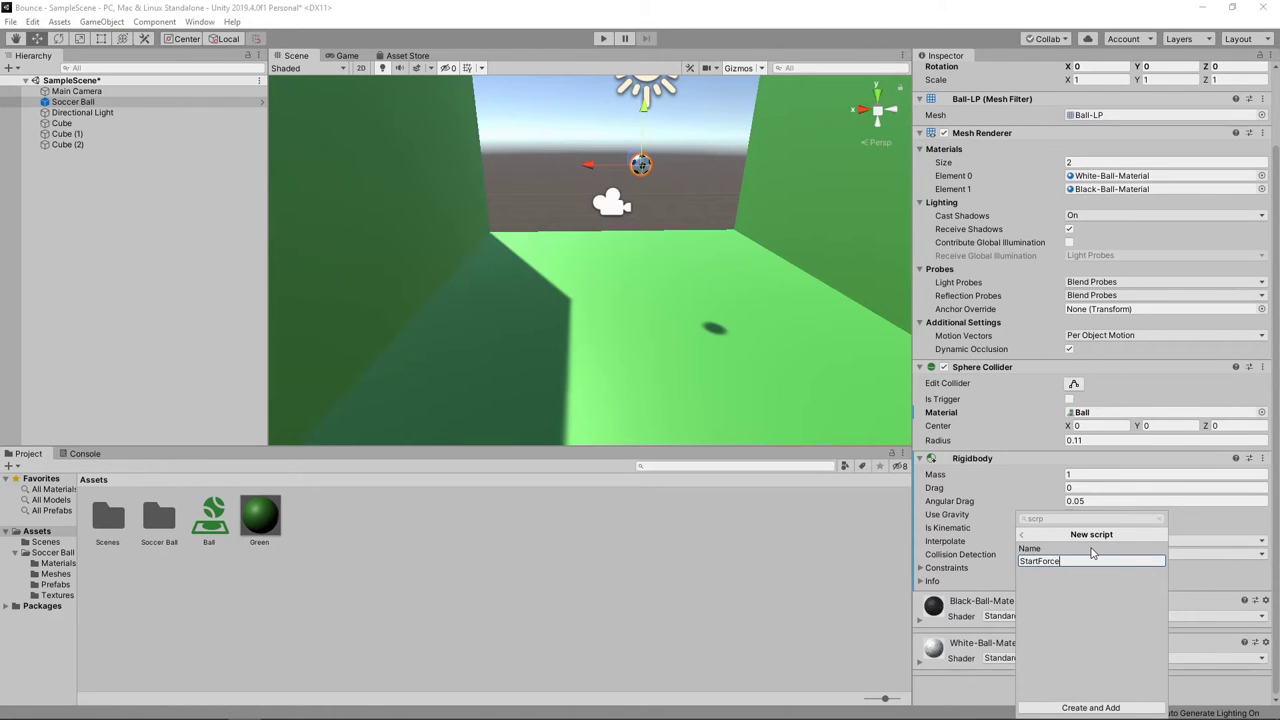
type("StartForce")
left_click(1101, 707)
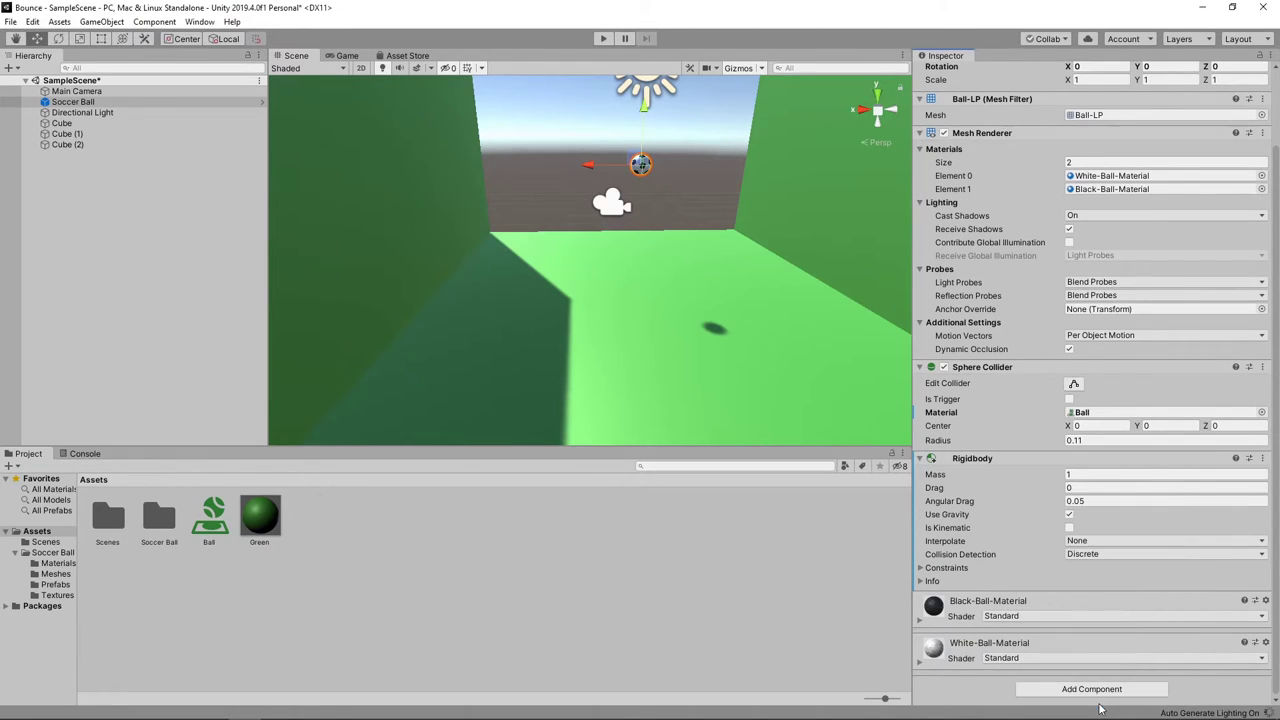
- Open StartForce.cs and declare a public Vector3 startForce field
double_click(312, 518)
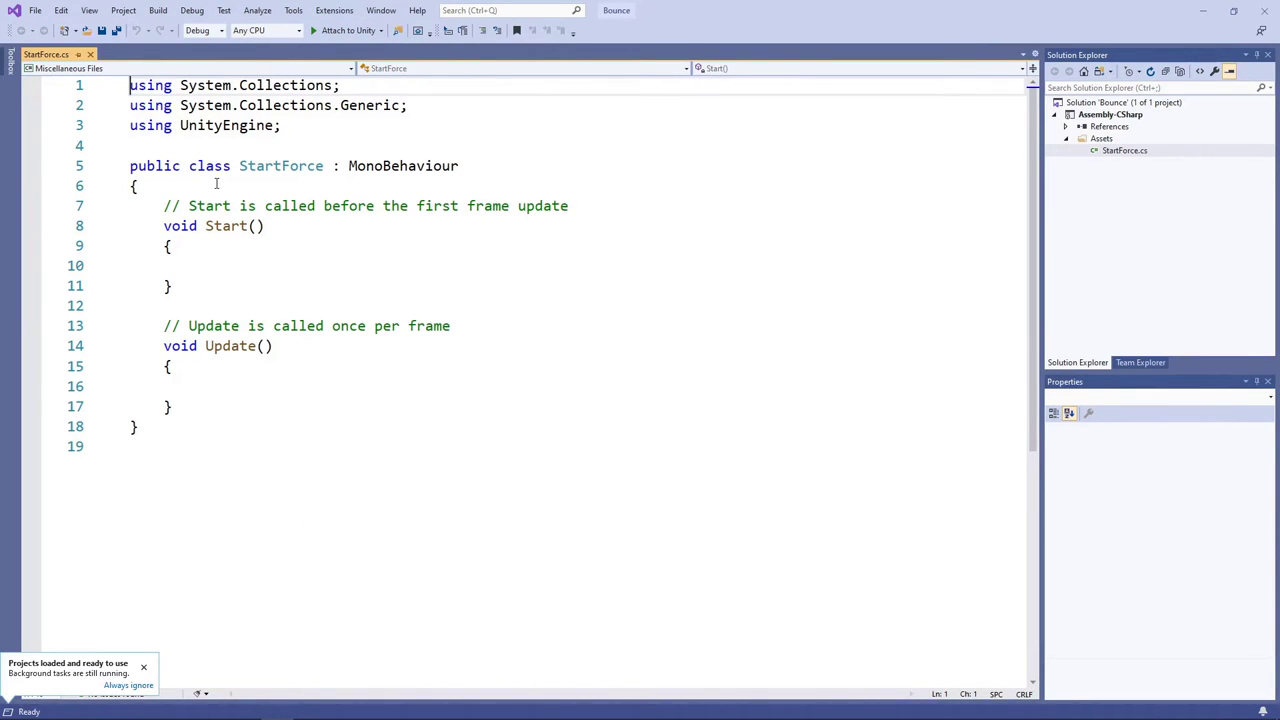
left_click(216, 184)
key("Return")
type("public")
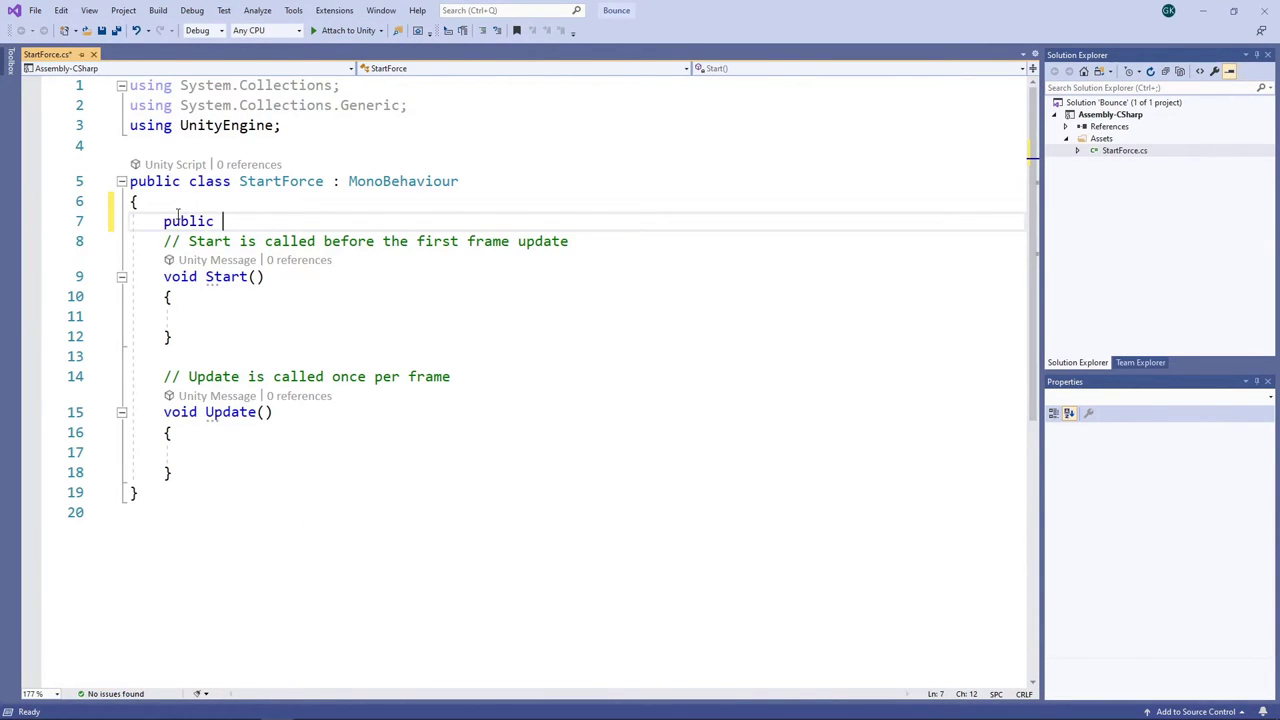
type(" Vector3 startForce;")
key("Return")
- In Start, get the Rigidbody and call AddForce(startForce, ForceMode.Impulse) on it
left_click(210, 334)
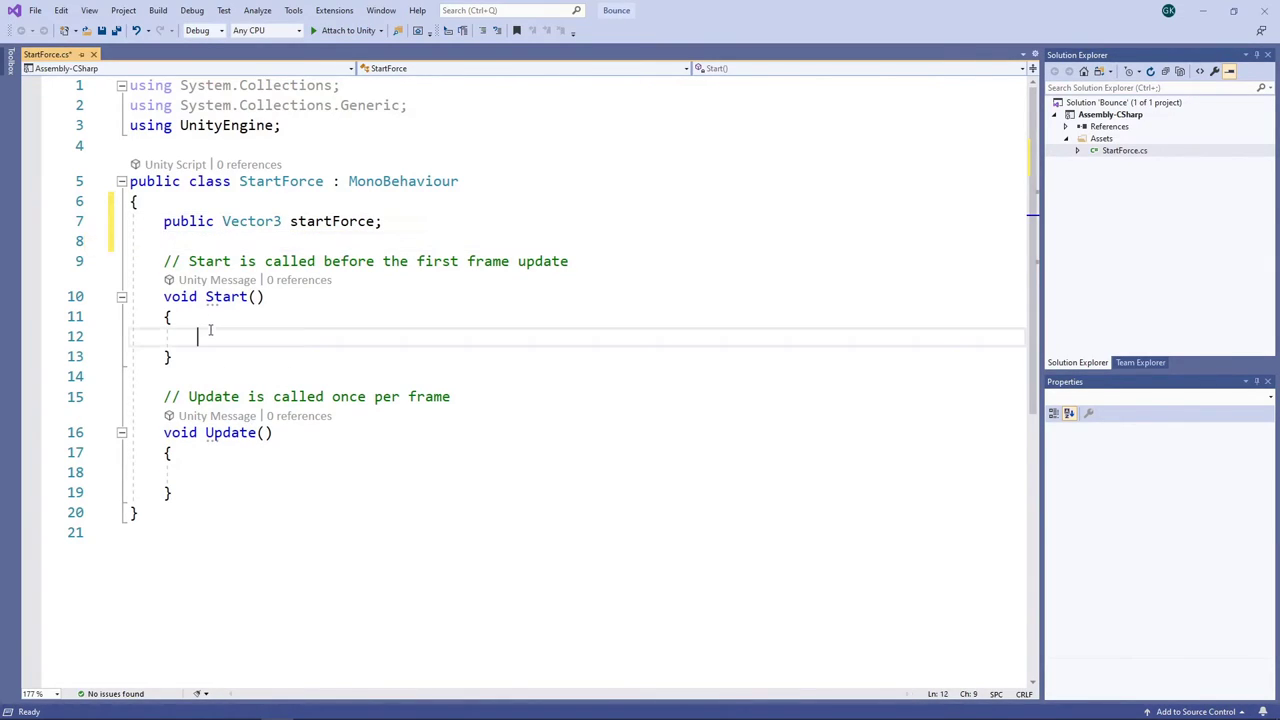
type("Rigidbod")
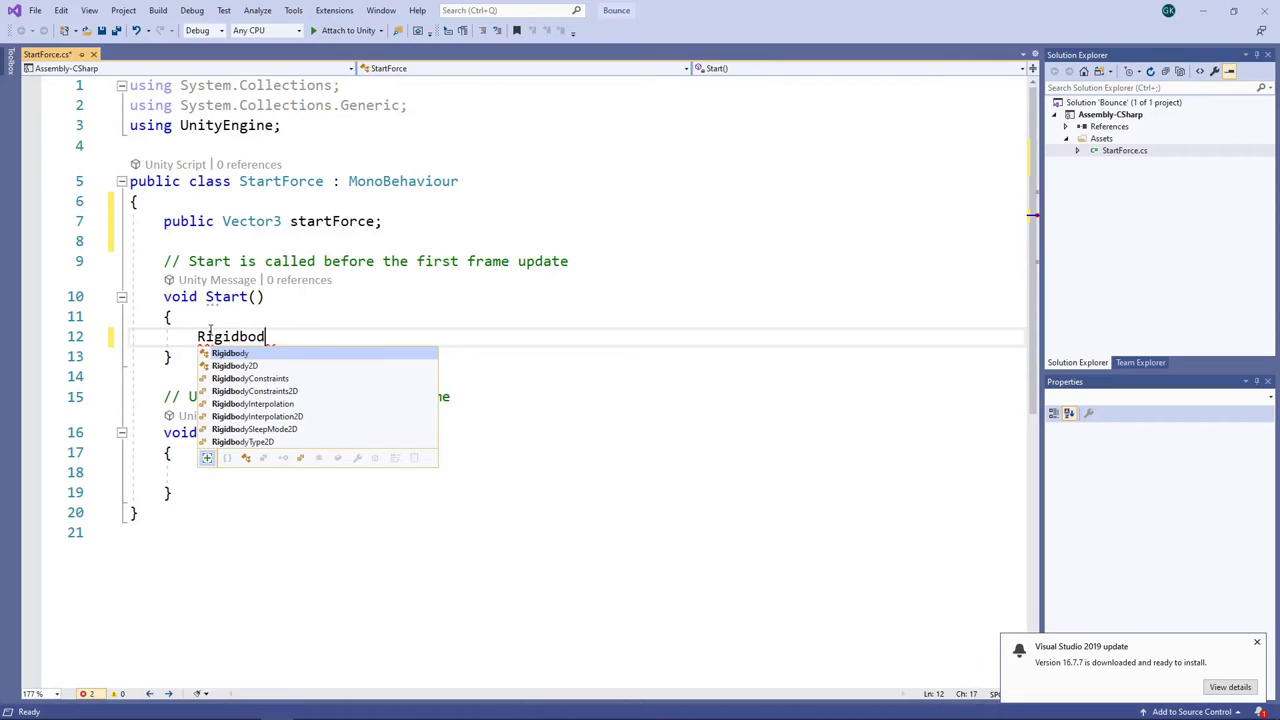
type("y rigidbody = Get")
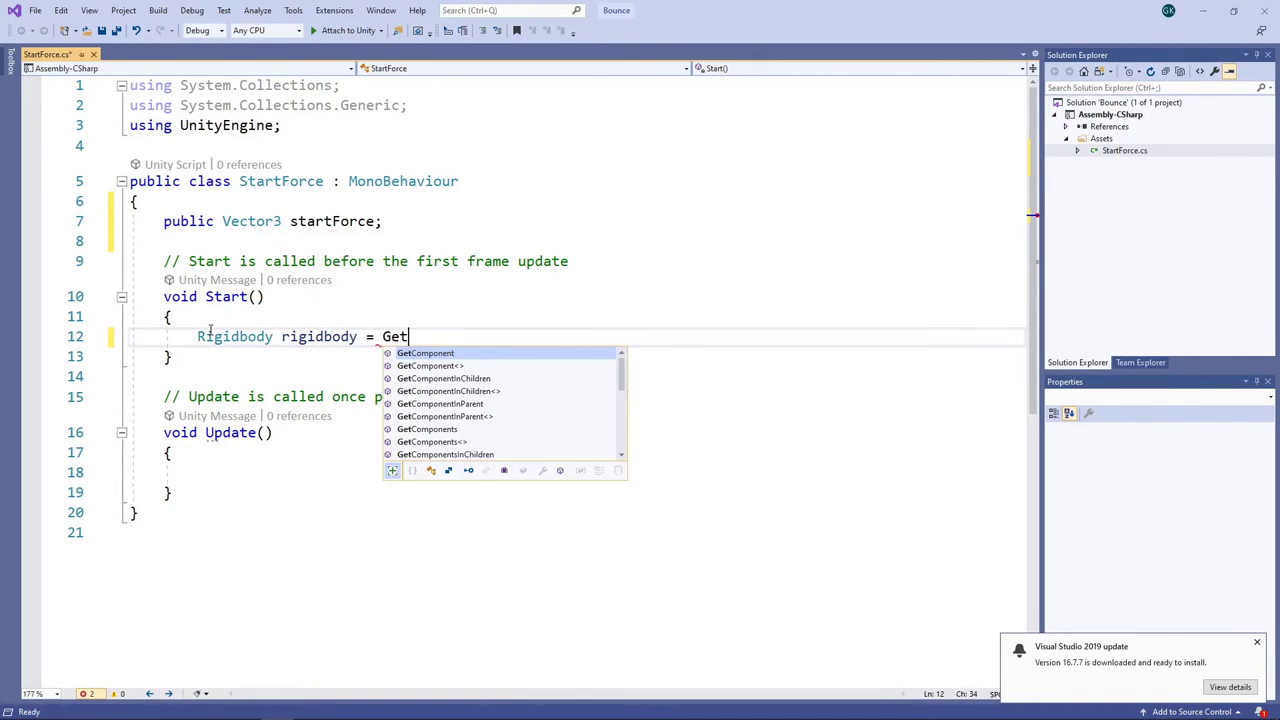
type("Component<Rigidbody>();")
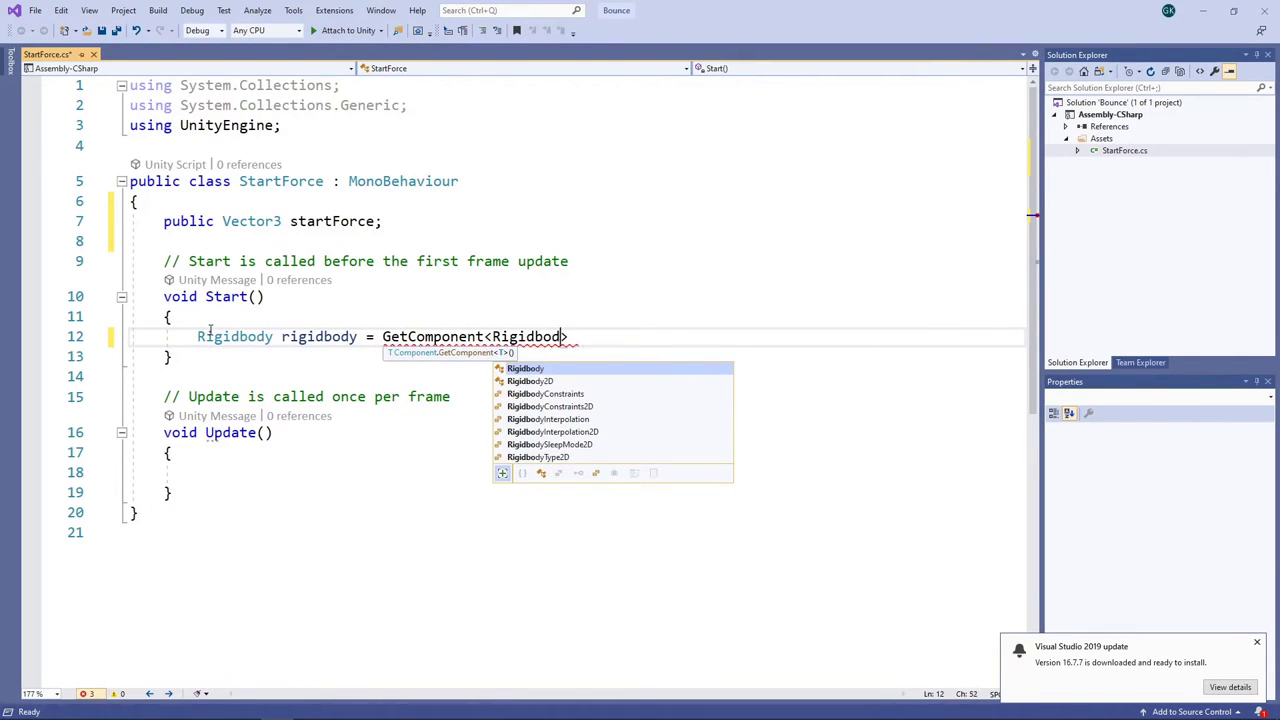
key("Return")
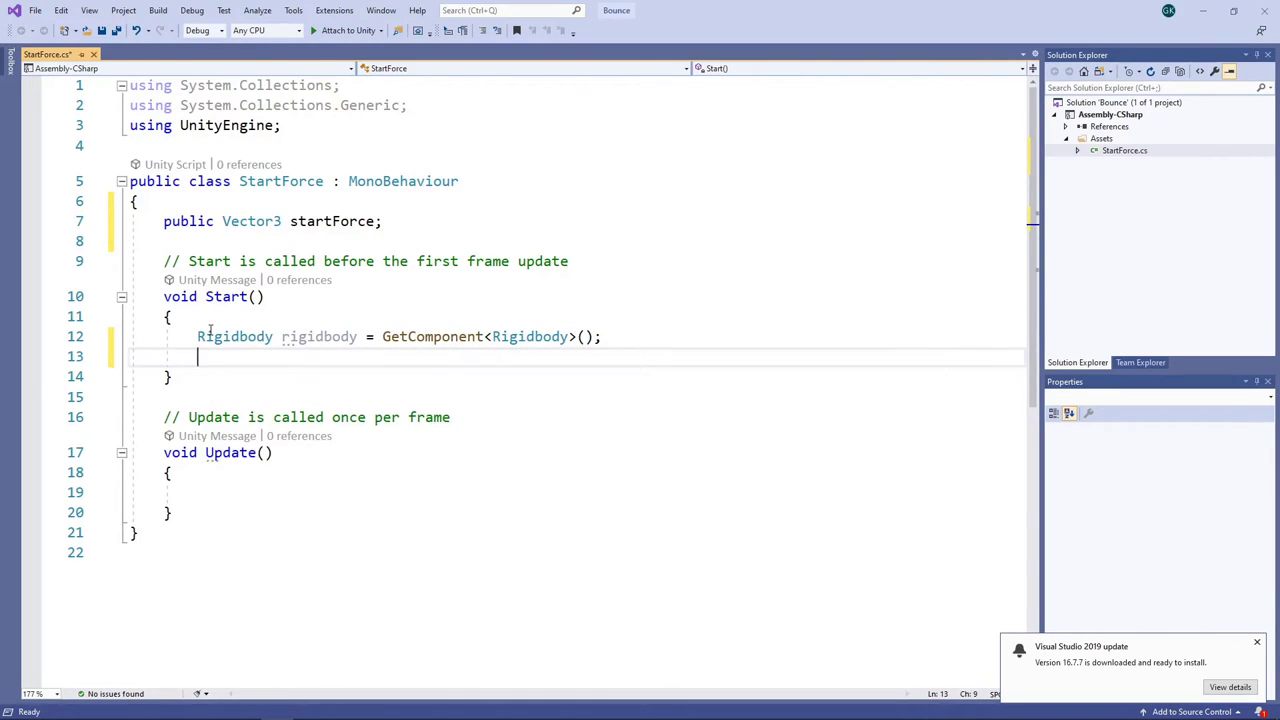
type("rigidbody.AddF")
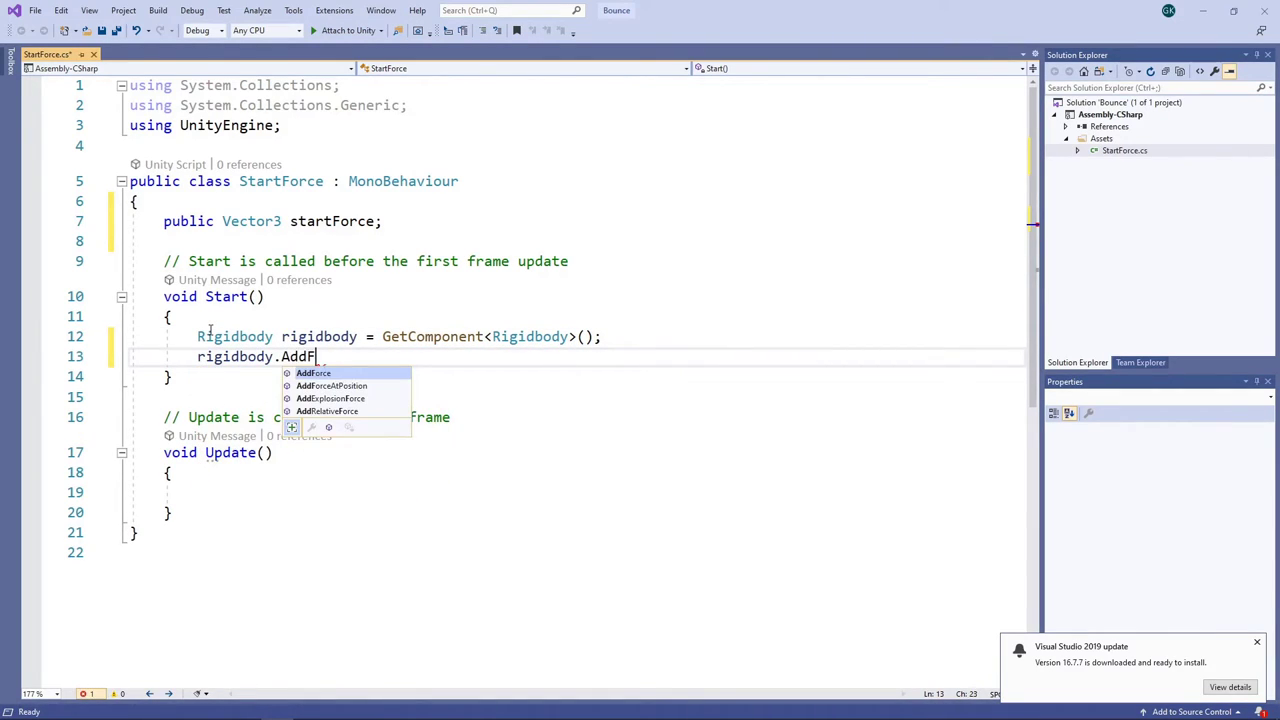
type("orce(startForce, ForceMo")
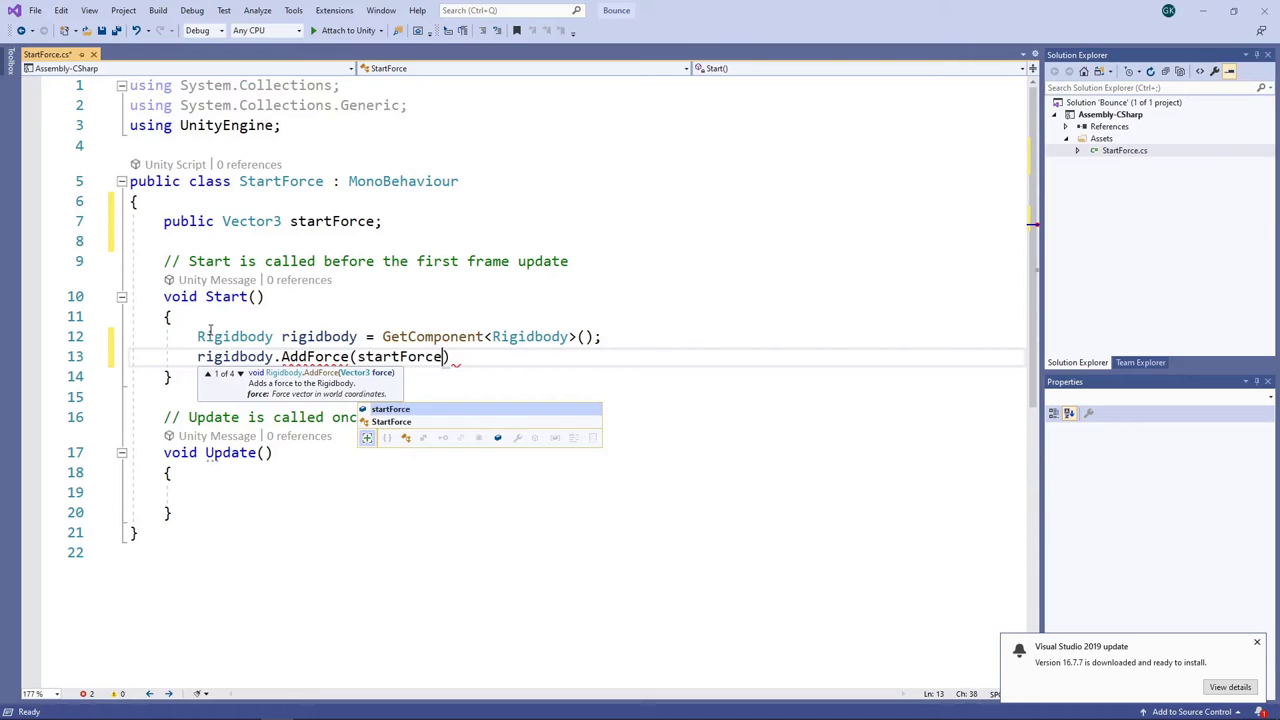
type("de.Impulse);")
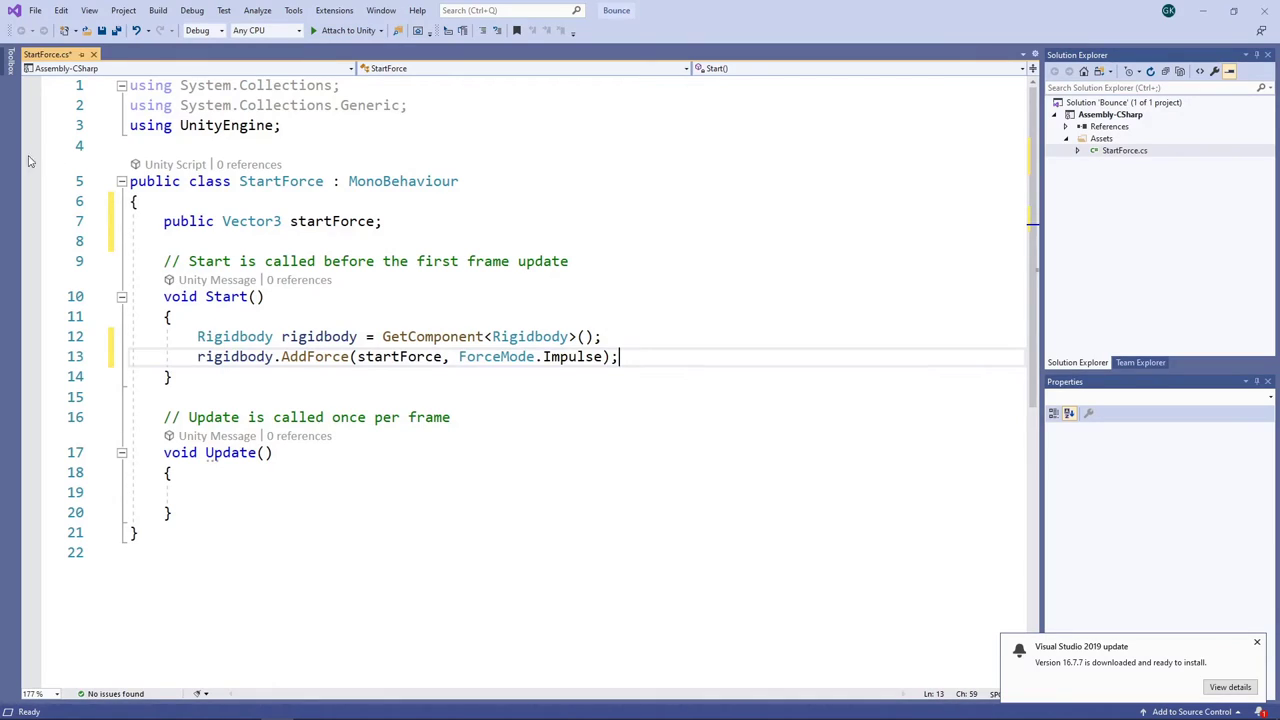
- Save the script, then enter 2 for the Soccer Ball's Start Force X in Unity
left_click(101, 31)
key("alt+Tab")
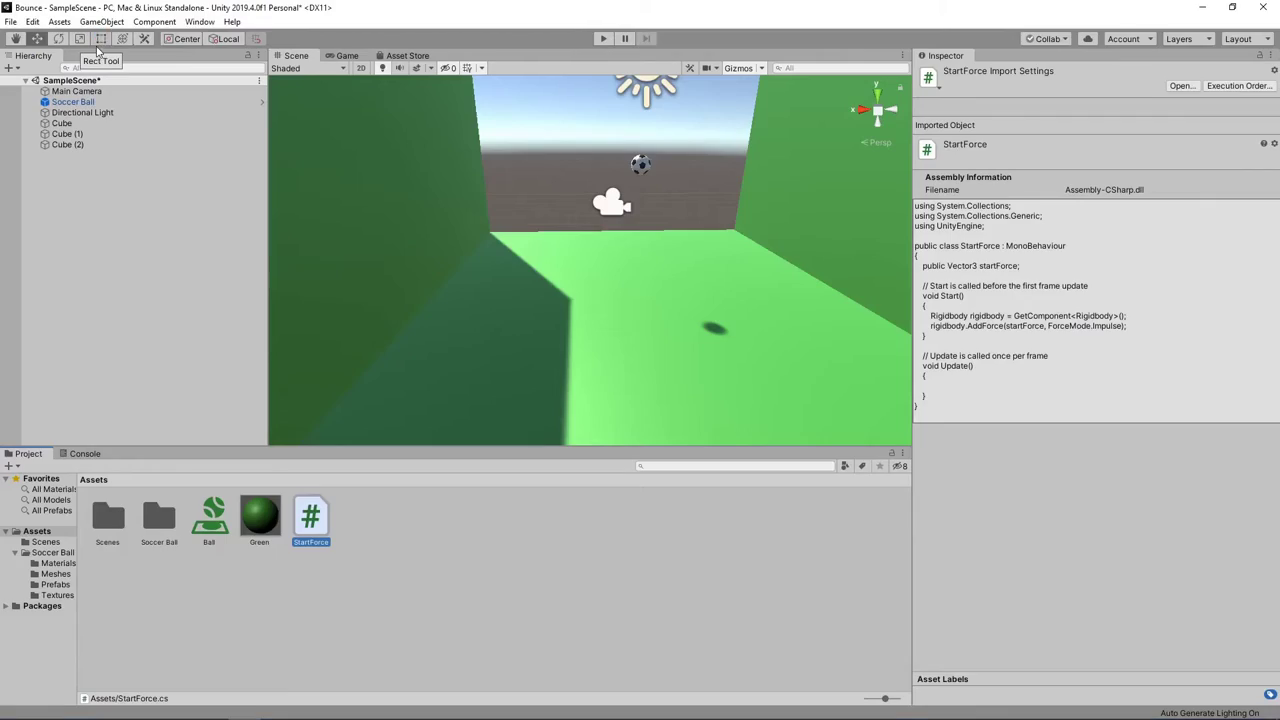
left_click(82, 103)
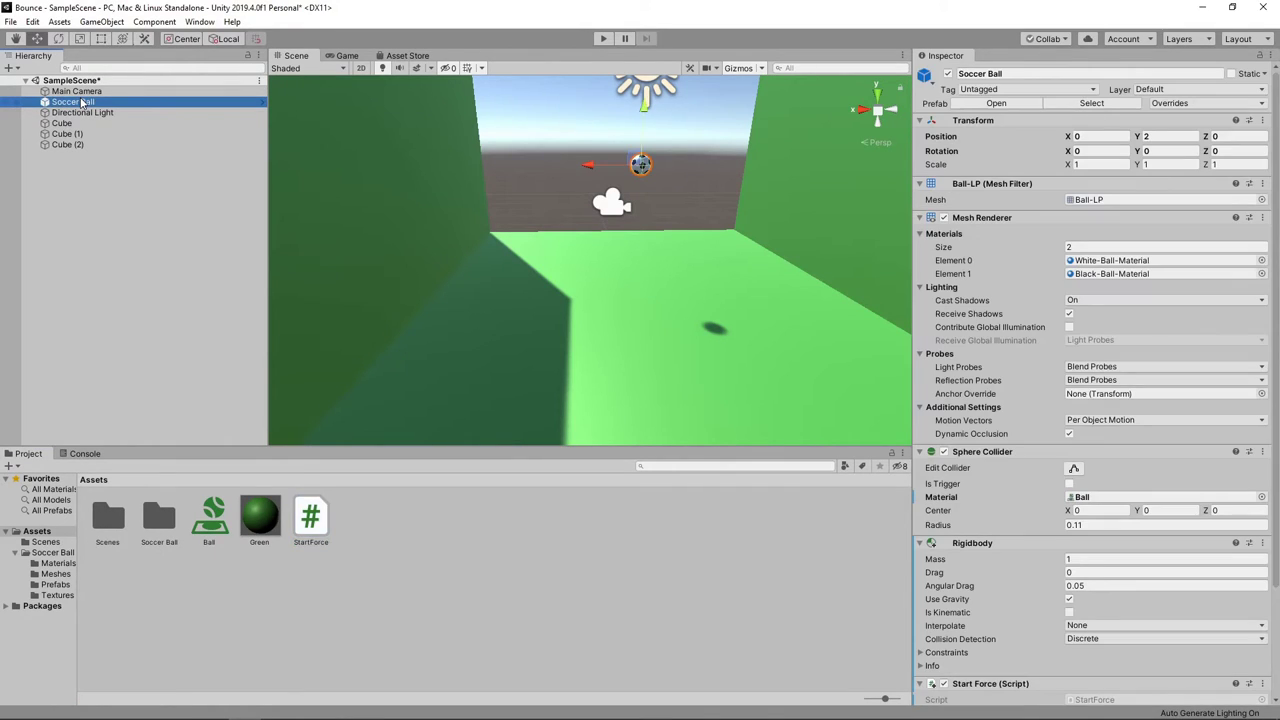
scroll(1096, 426, "down", 3)
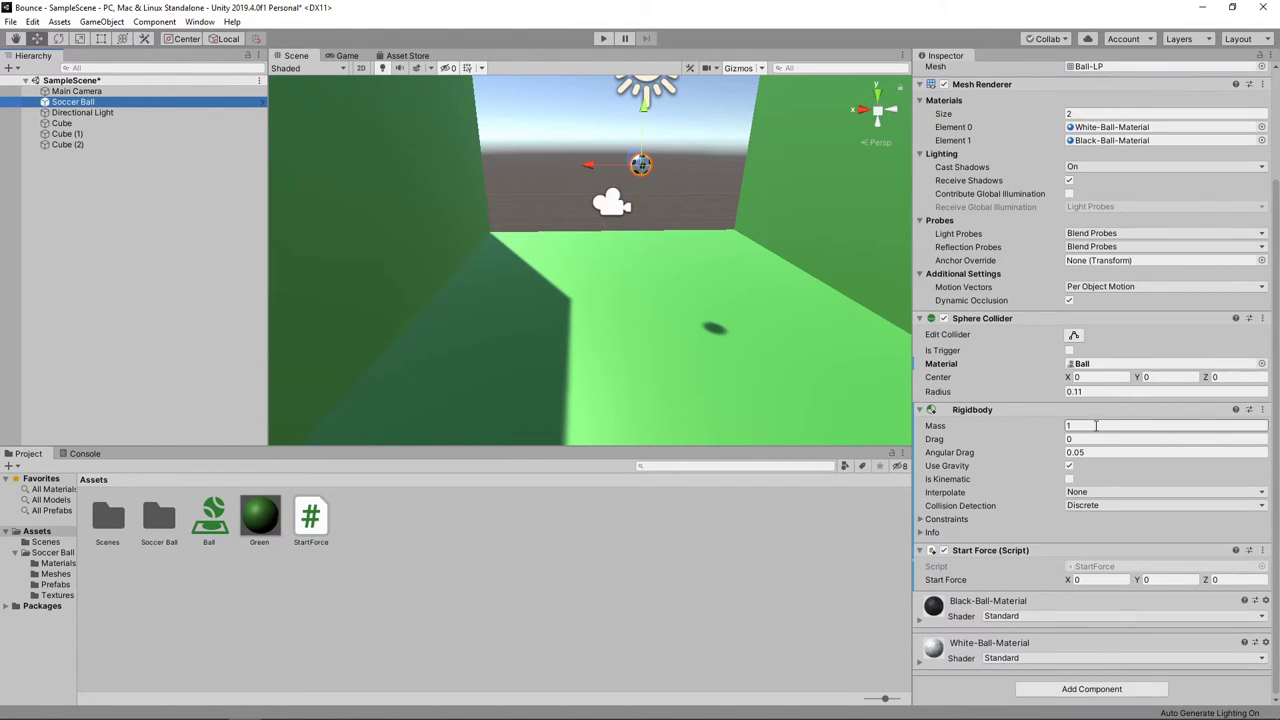
left_click(1080, 580)
type("2")
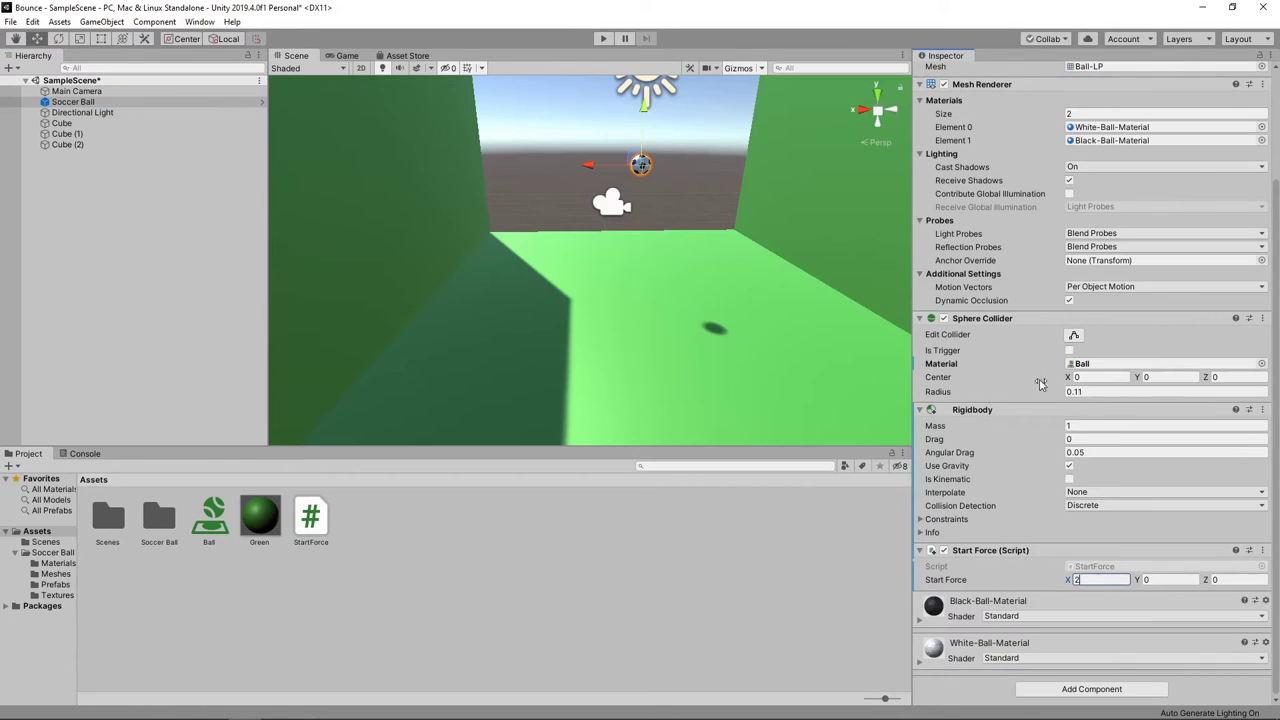
left_click(604, 39)
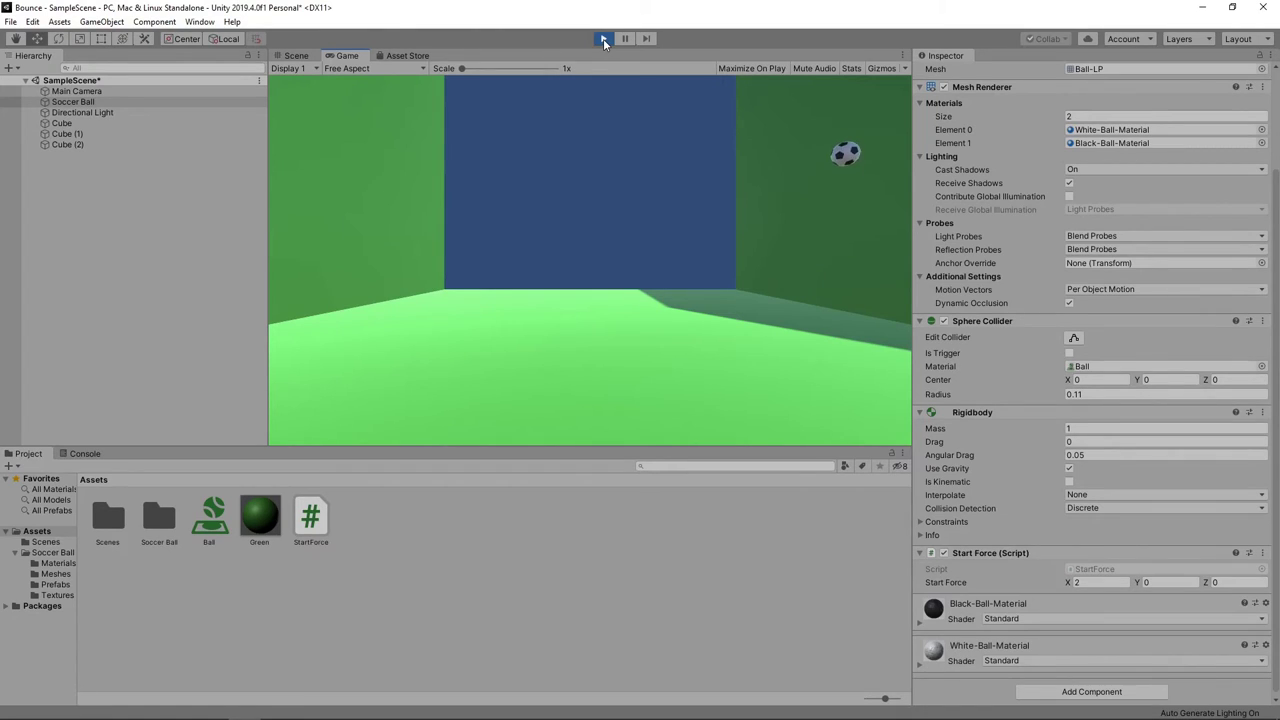
left_click(603, 39)
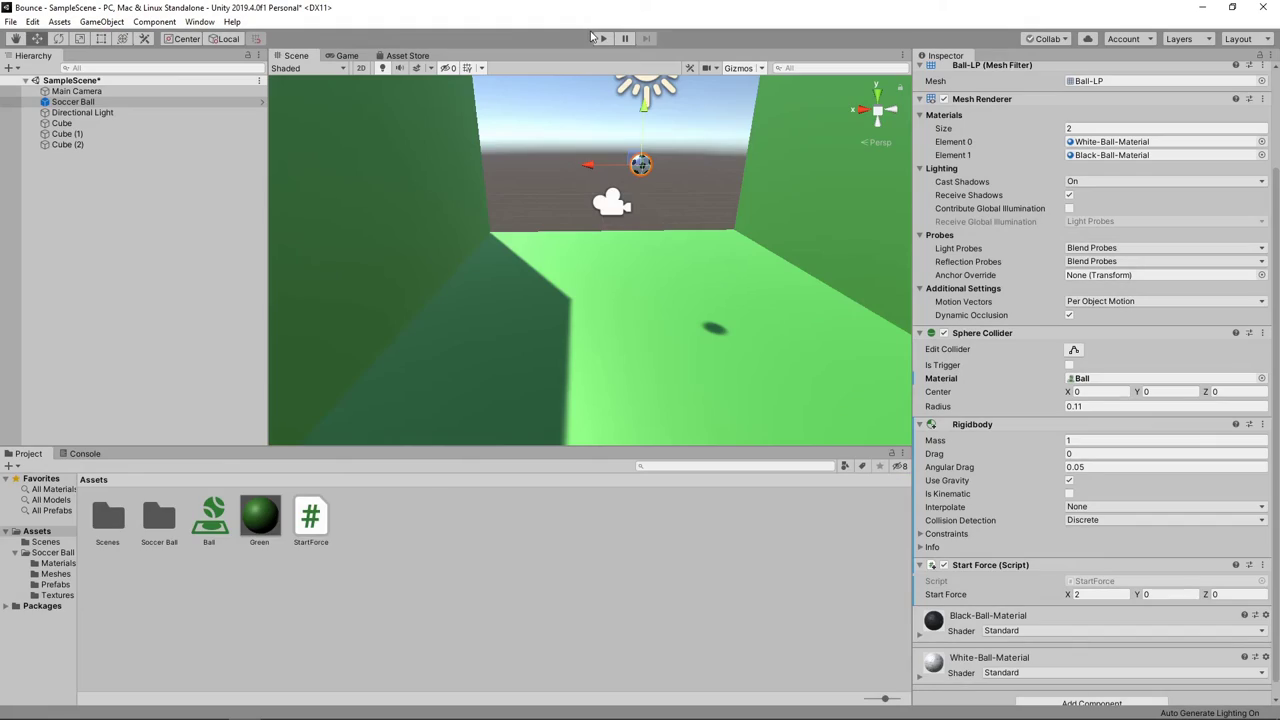
- Set Bounce Threshold to 0 on the Physics page of Project Settings and close it
left_click(33, 21)
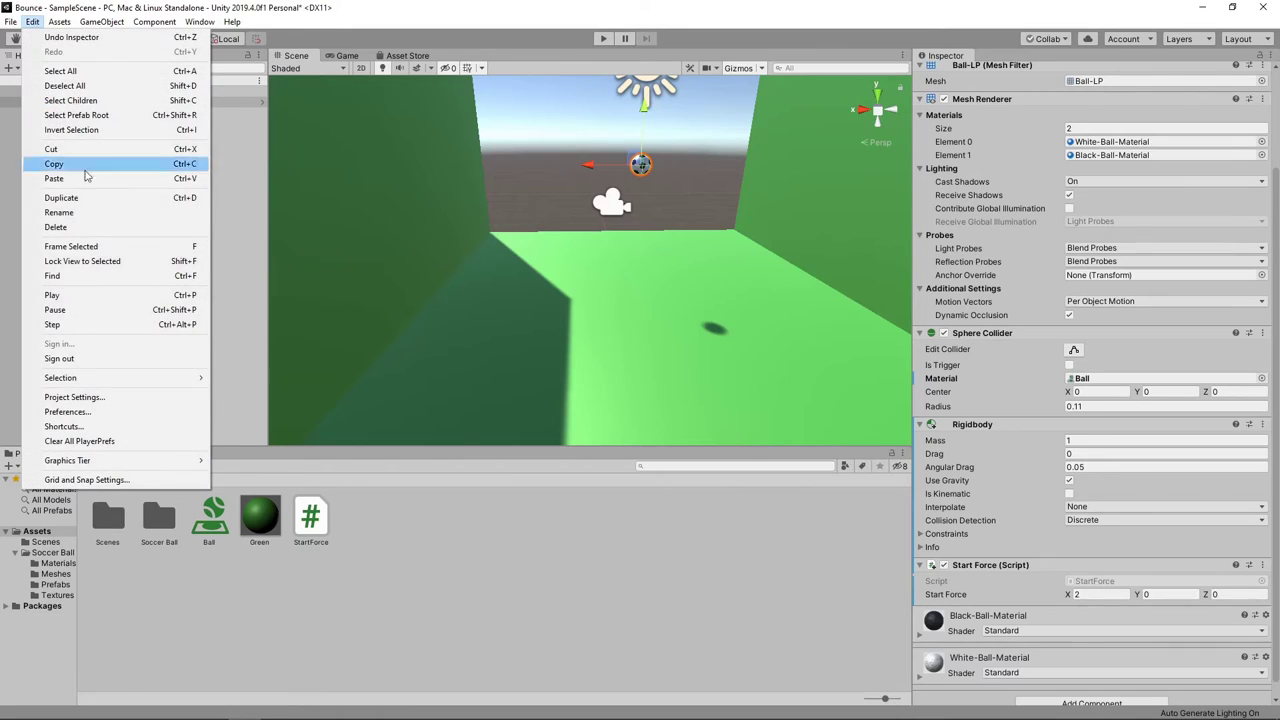
left_click(92, 397)
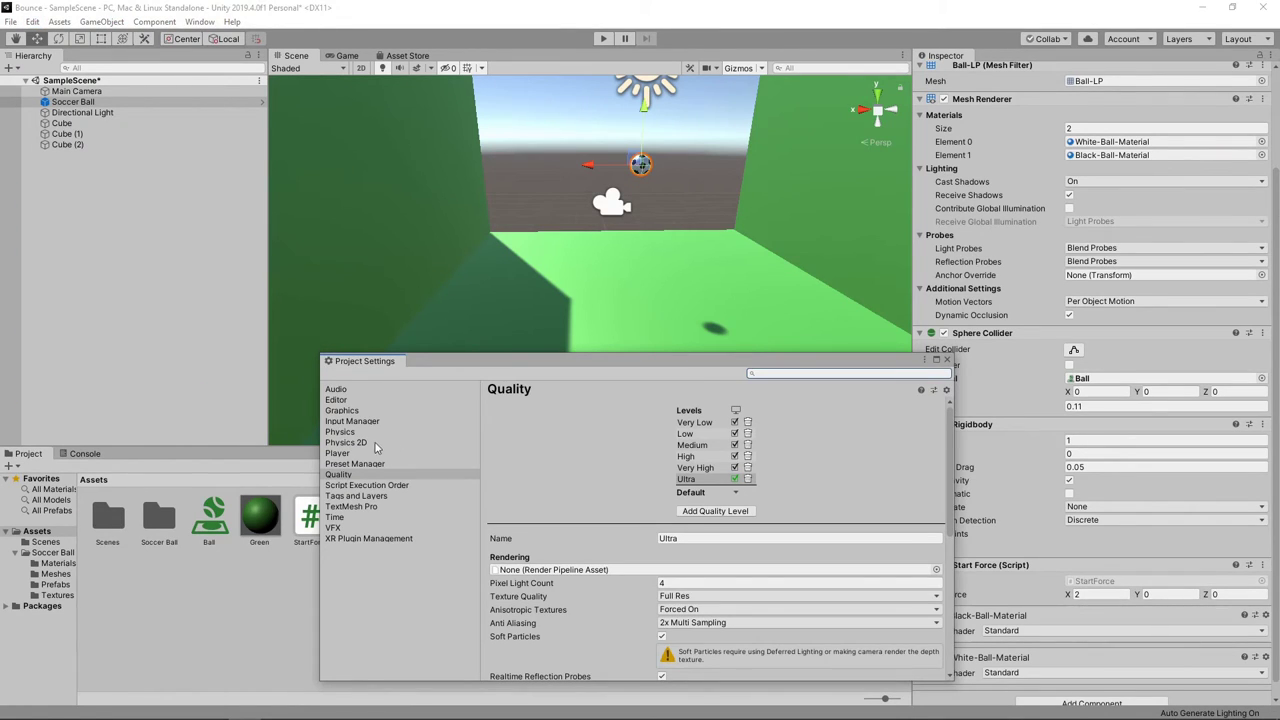
left_click(340, 432)
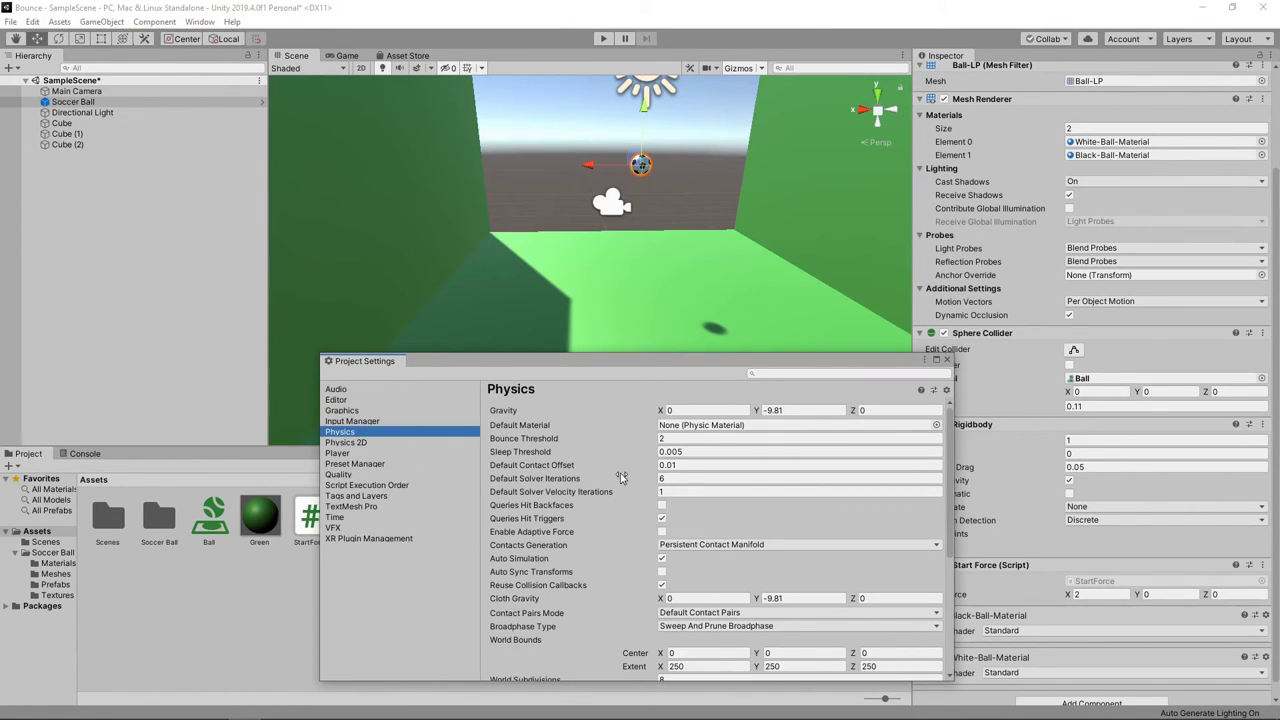
left_click(690, 438)
type("0")
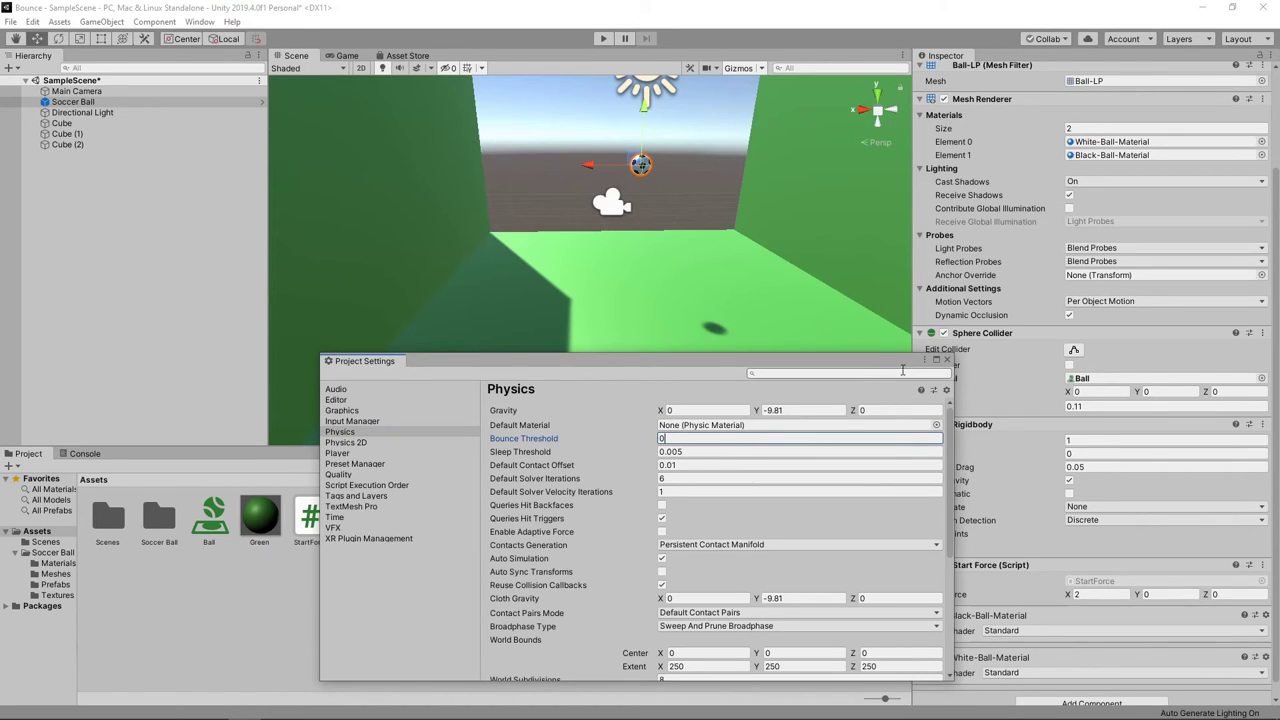
left_click(946, 360)
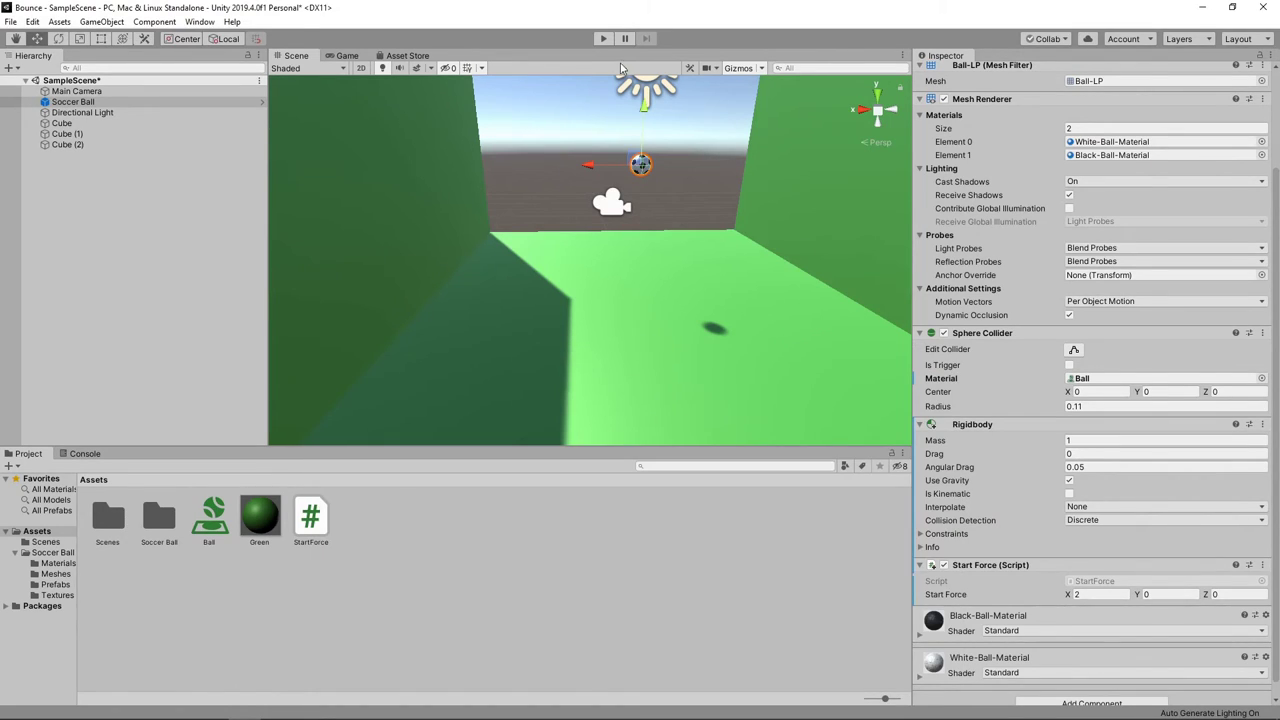
left_click(603, 39)
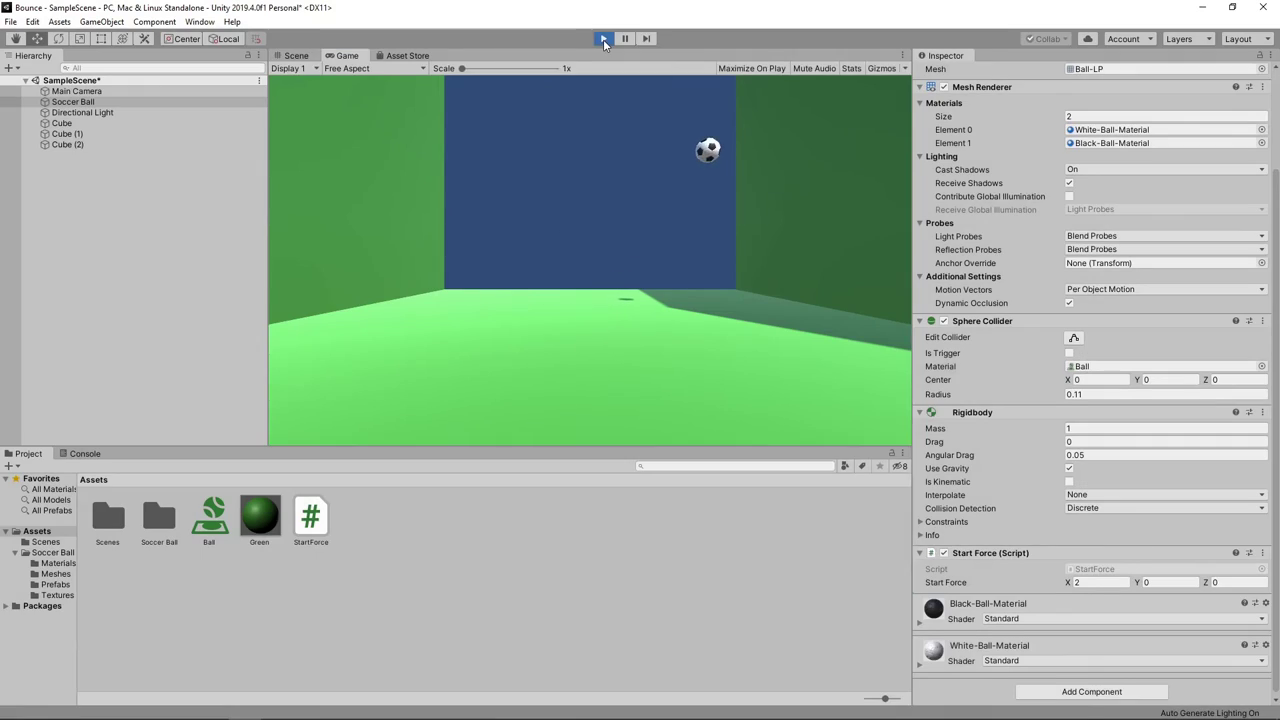
left_click(603, 39)
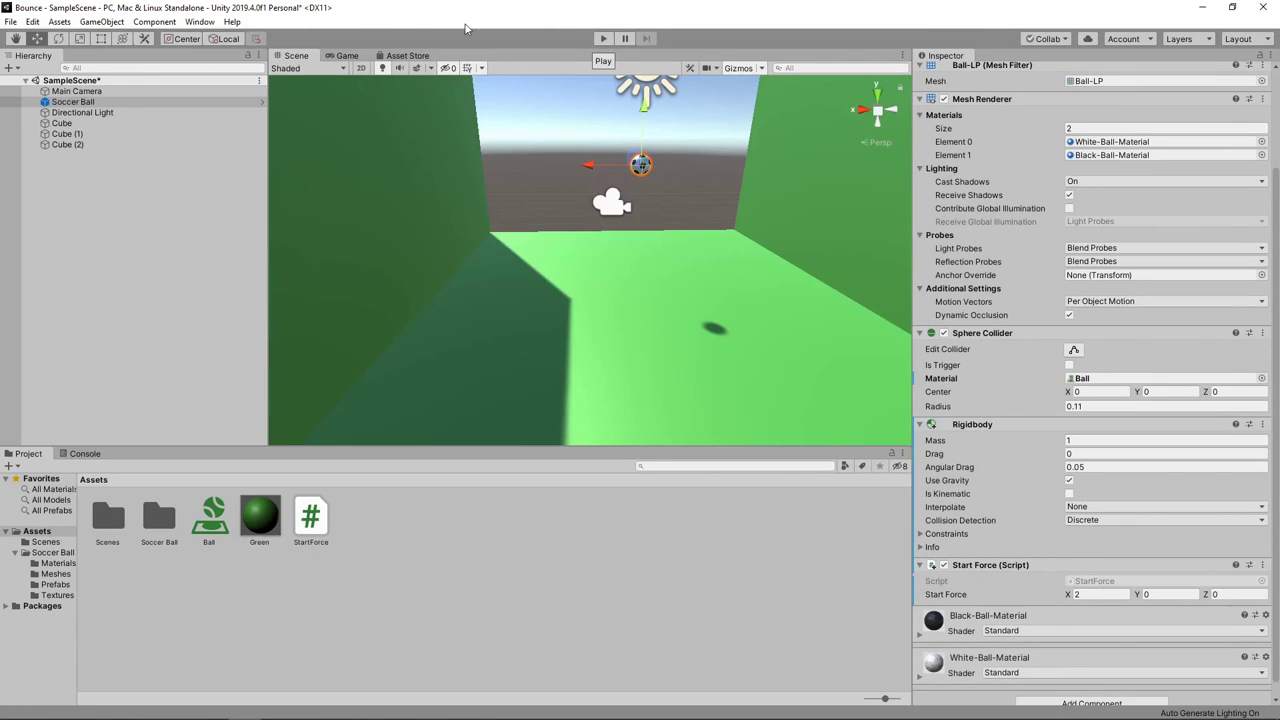
- Duplicate the Soccer Ball into Soccer Ball (1) positioned at X 1, Y 2.2
left_click(91, 103)
right_click(91, 103)
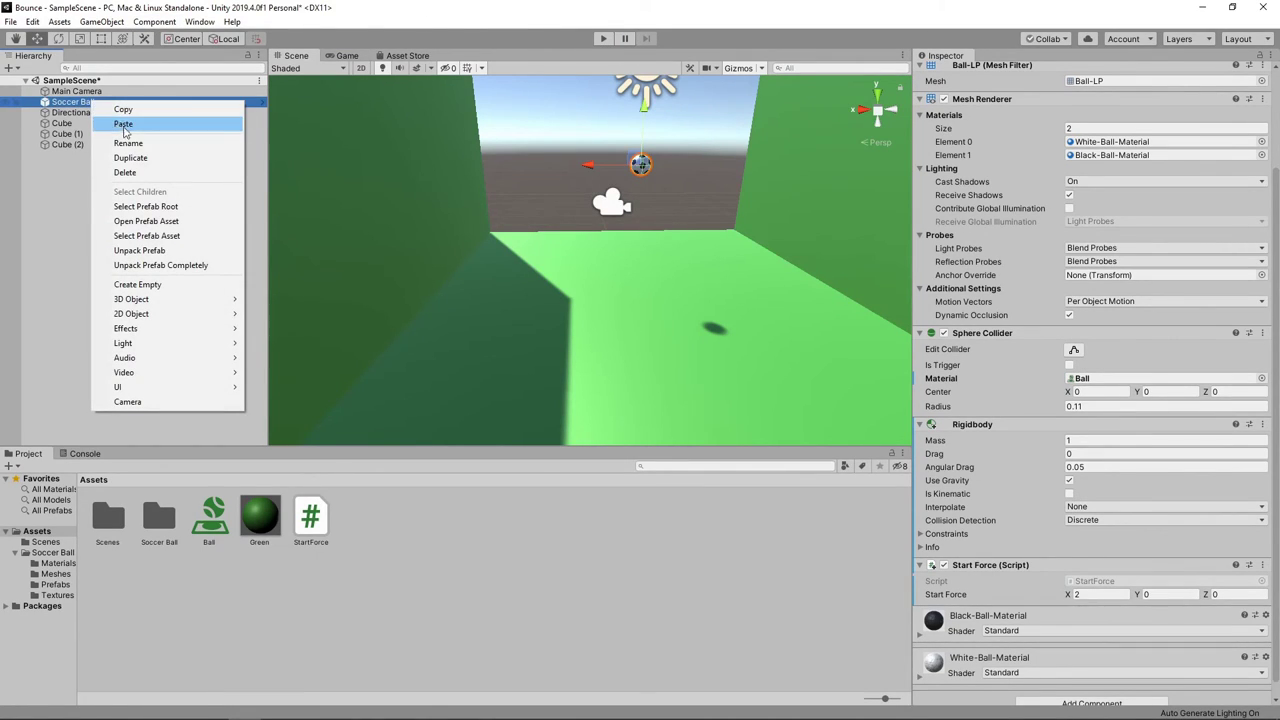
left_click(143, 158)
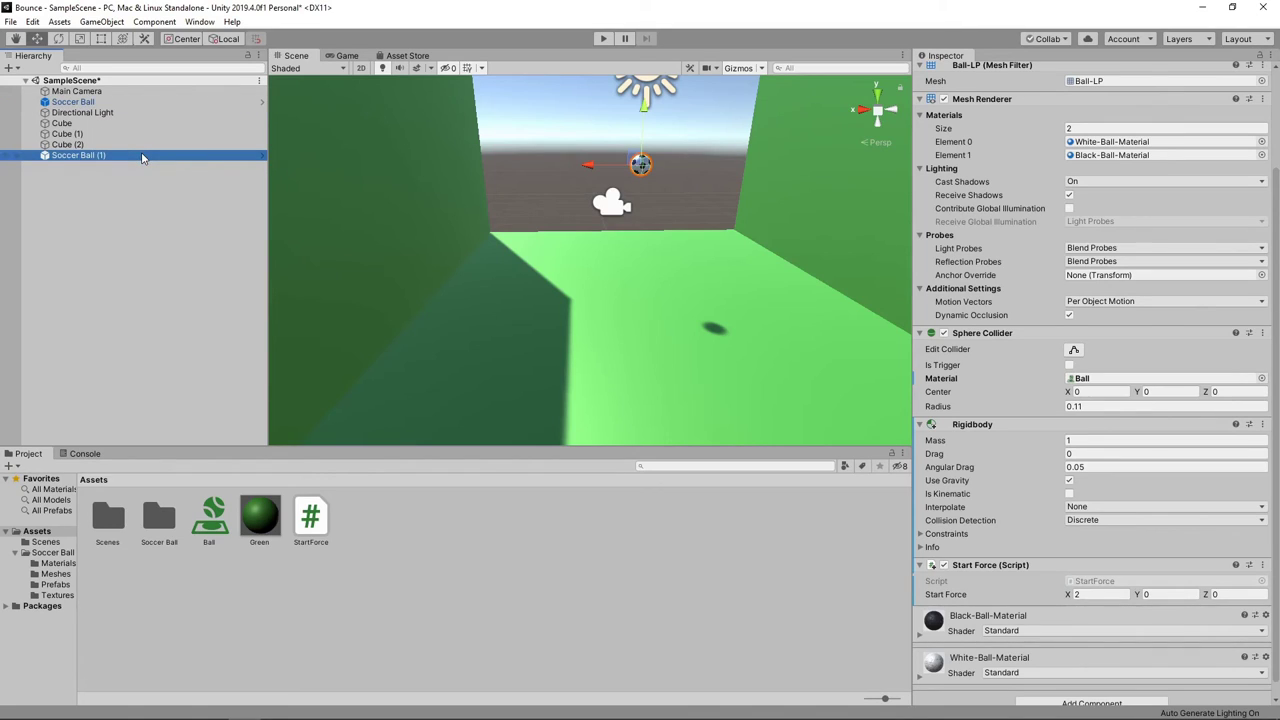
scroll(1096, 163, "up", 3)
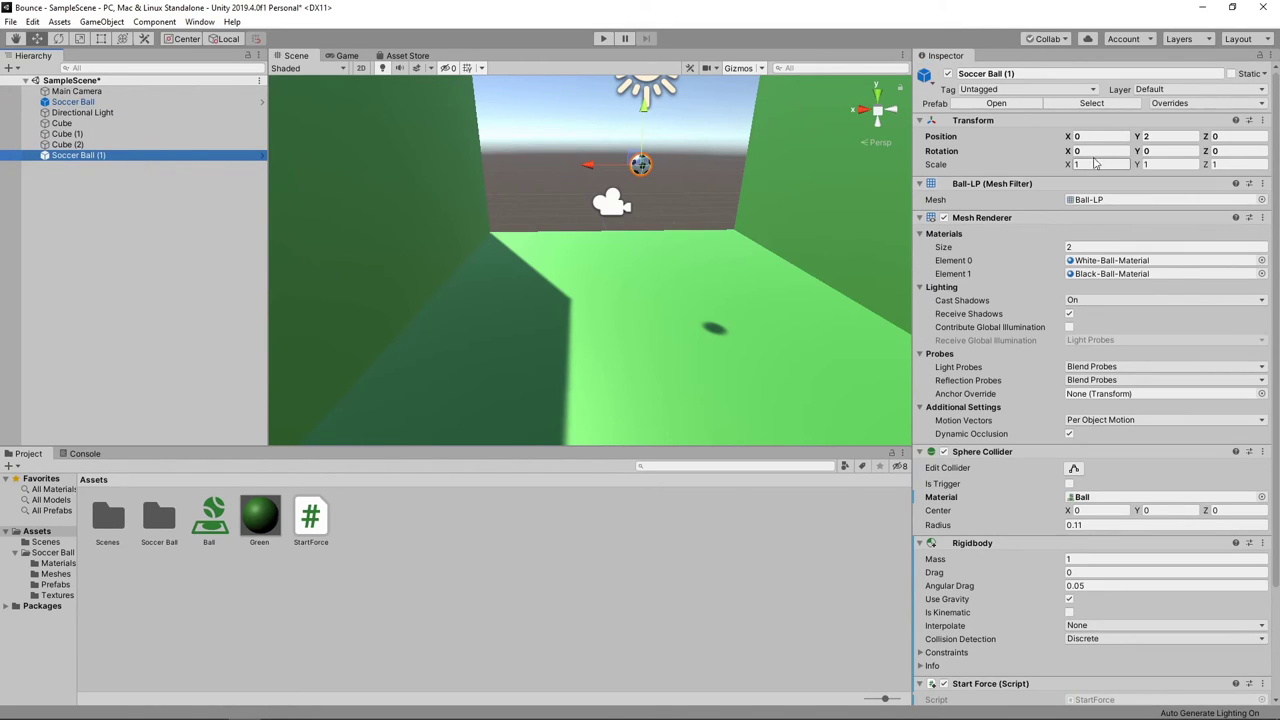
left_click(1090, 137)
type("1")
key("Tab")
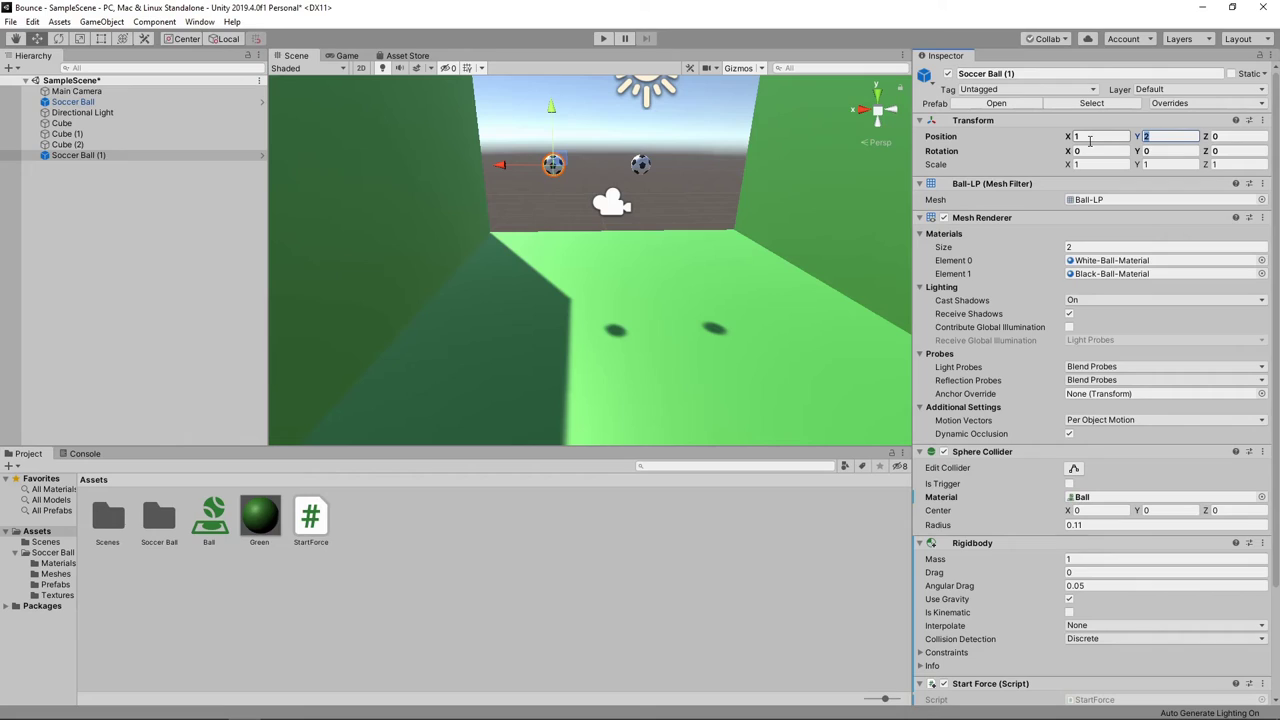
type("2.2")
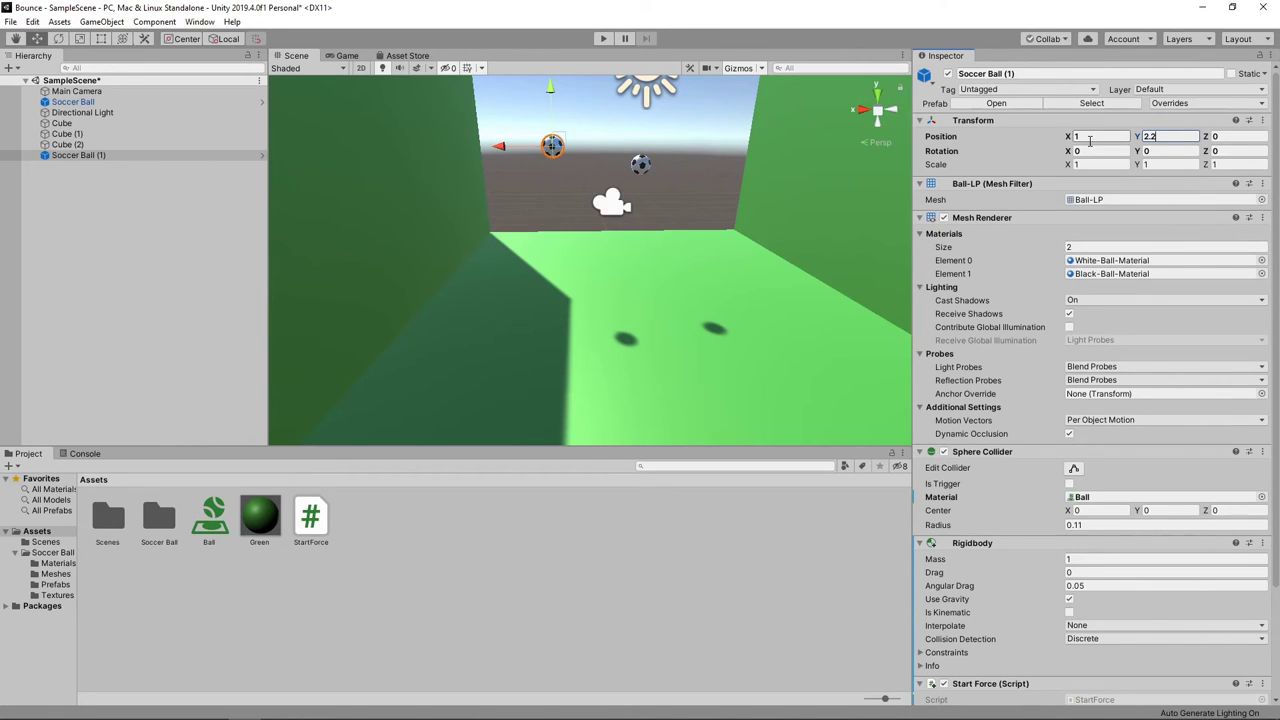
scroll(1200, 520, "down", 3)
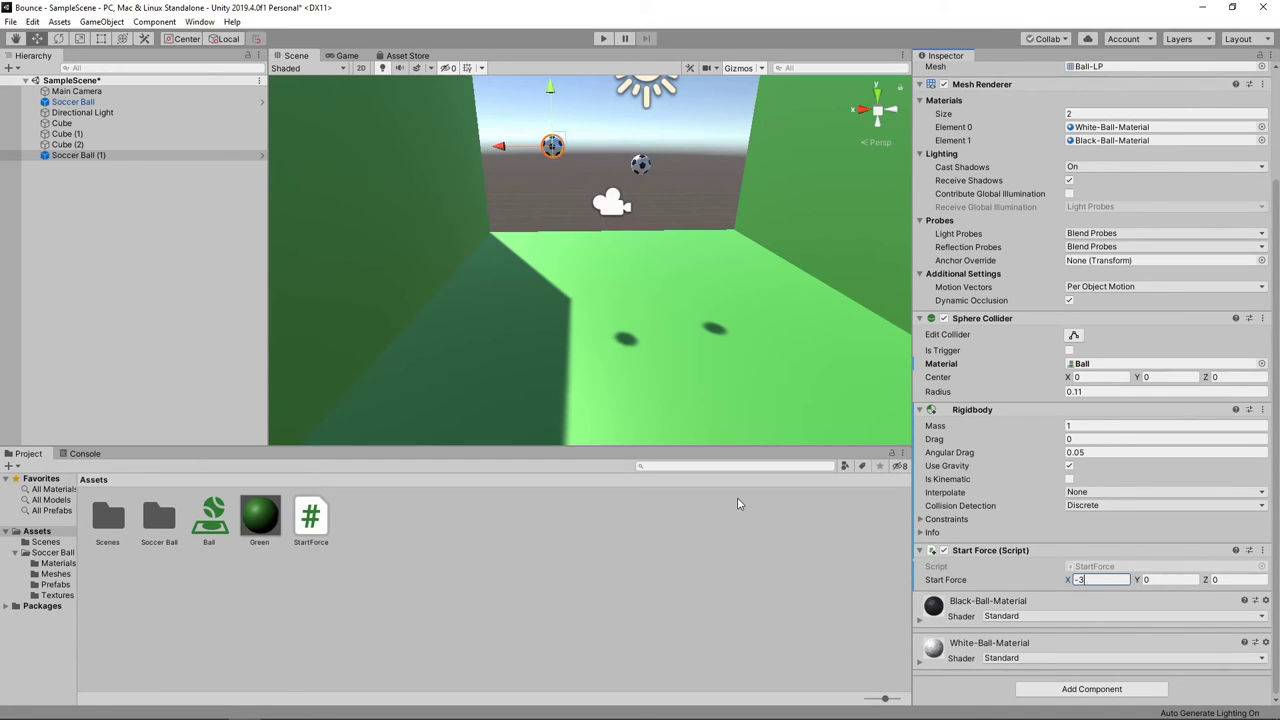
- Duplicate the Soccer Ball again into Soccer Ball (2) positioned at X -1, Y 1.5
right_click(72, 102)
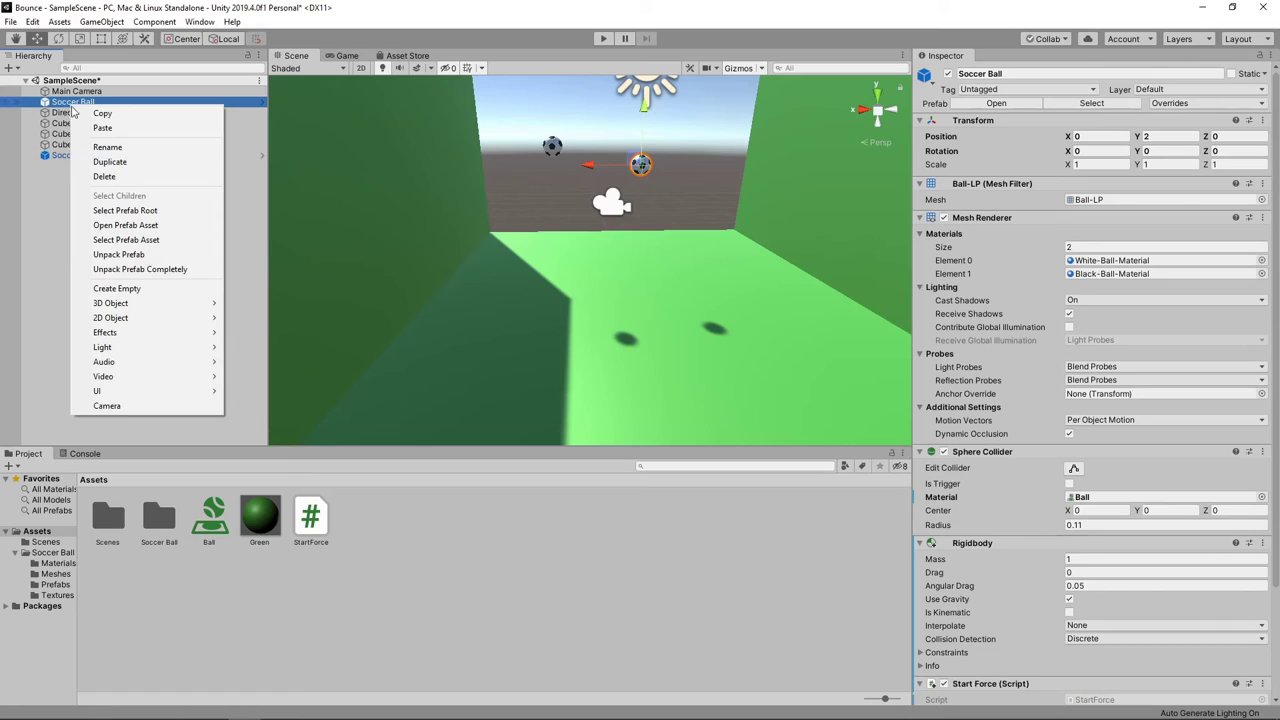
left_click(110, 161)
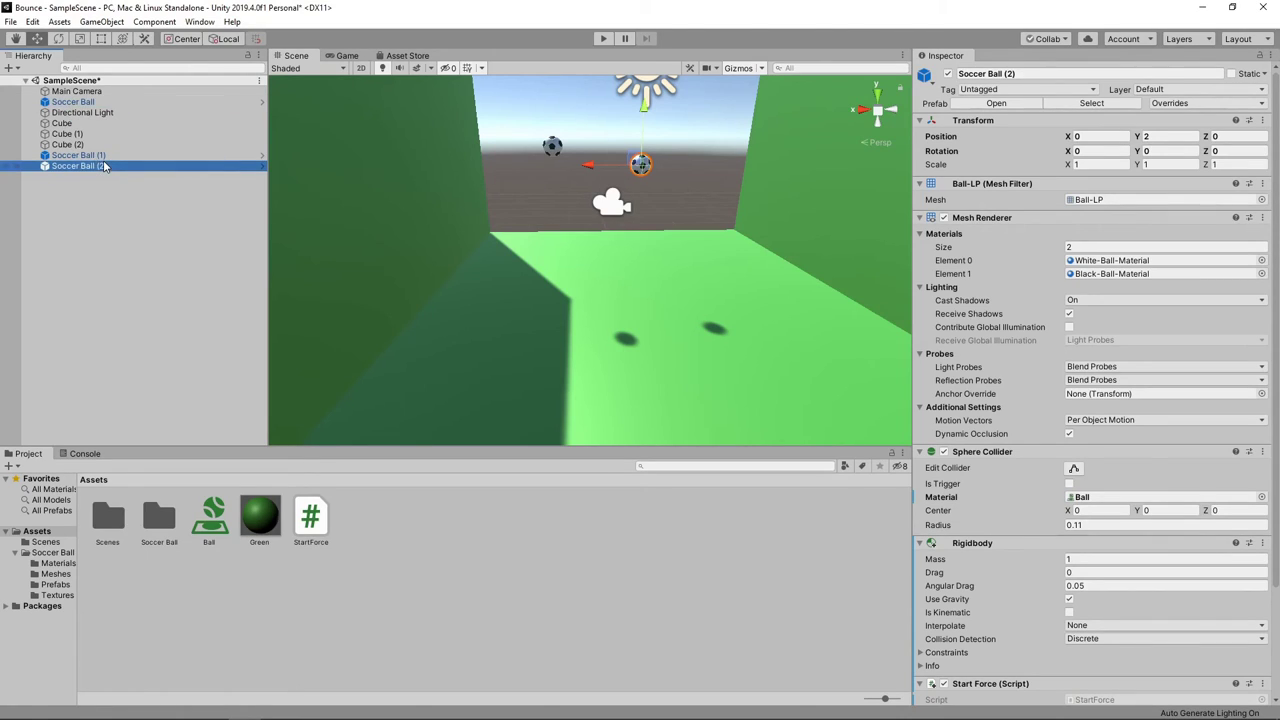
left_click(1078, 140)
type("-1")
type("1.5")
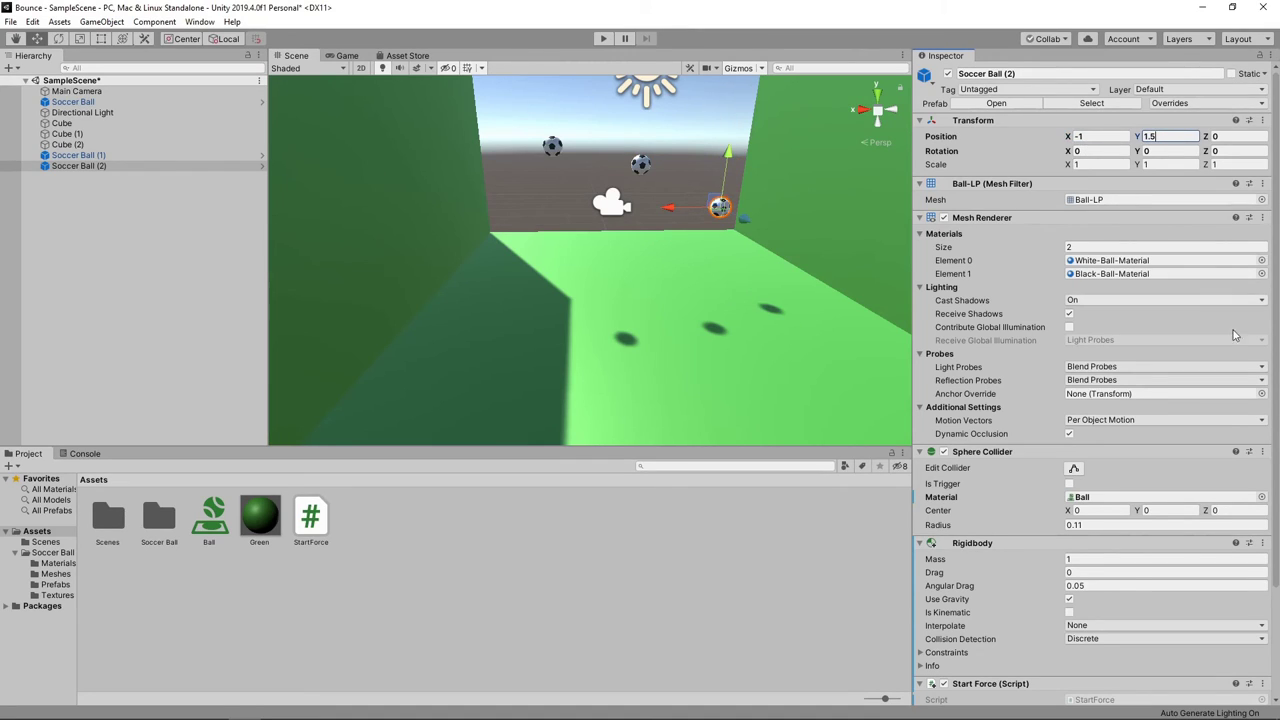
scroll(1250, 445, "down", 3)
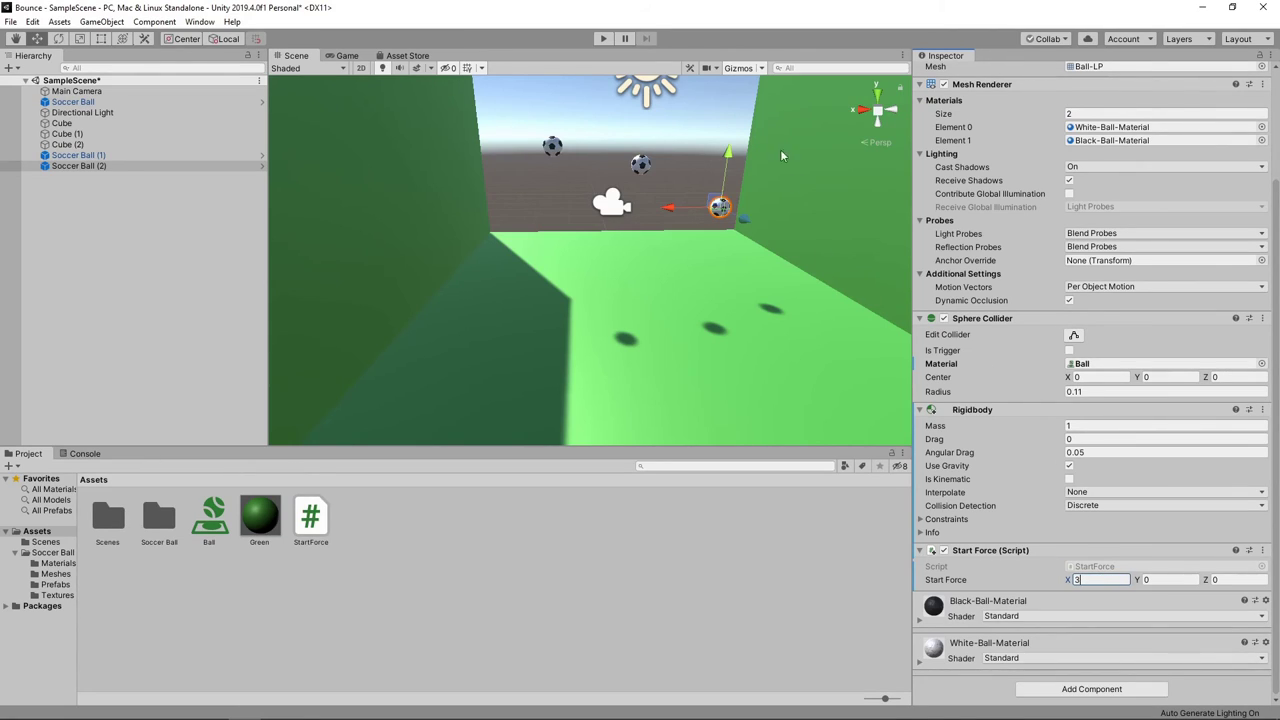
- Play the scene to watch all three soccer balls bounce between the green walls
left_click(601, 39)
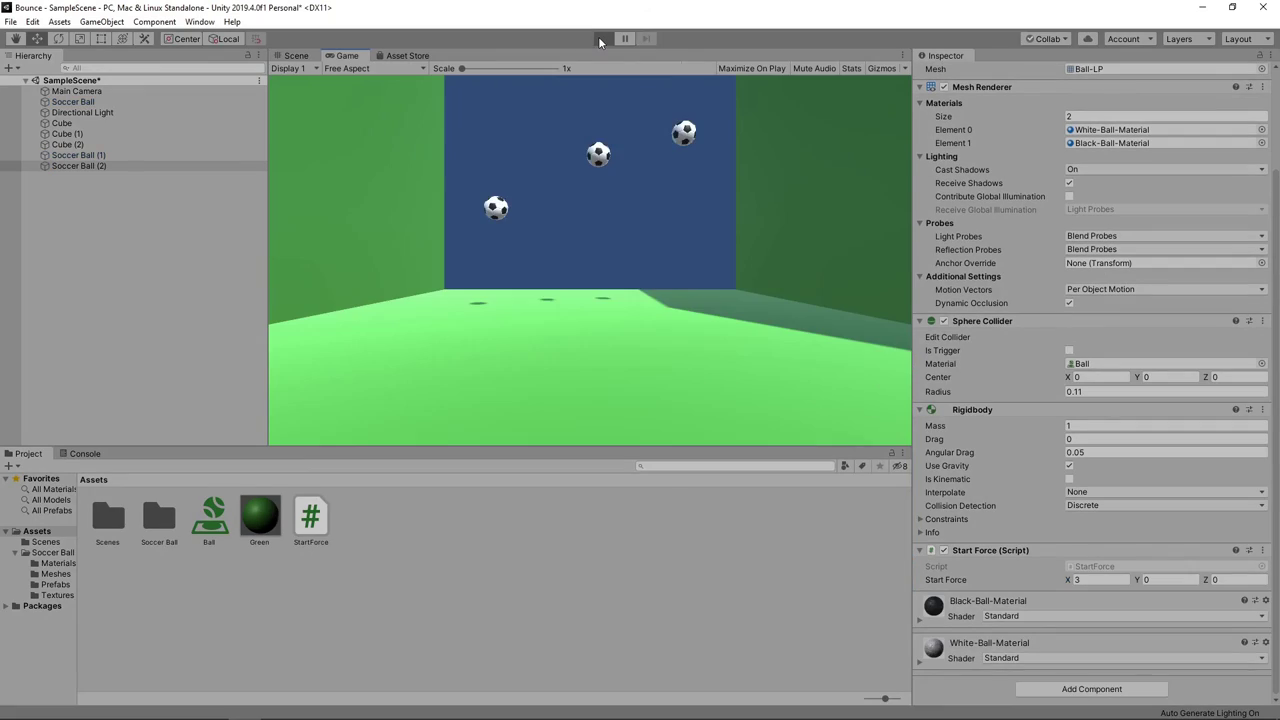